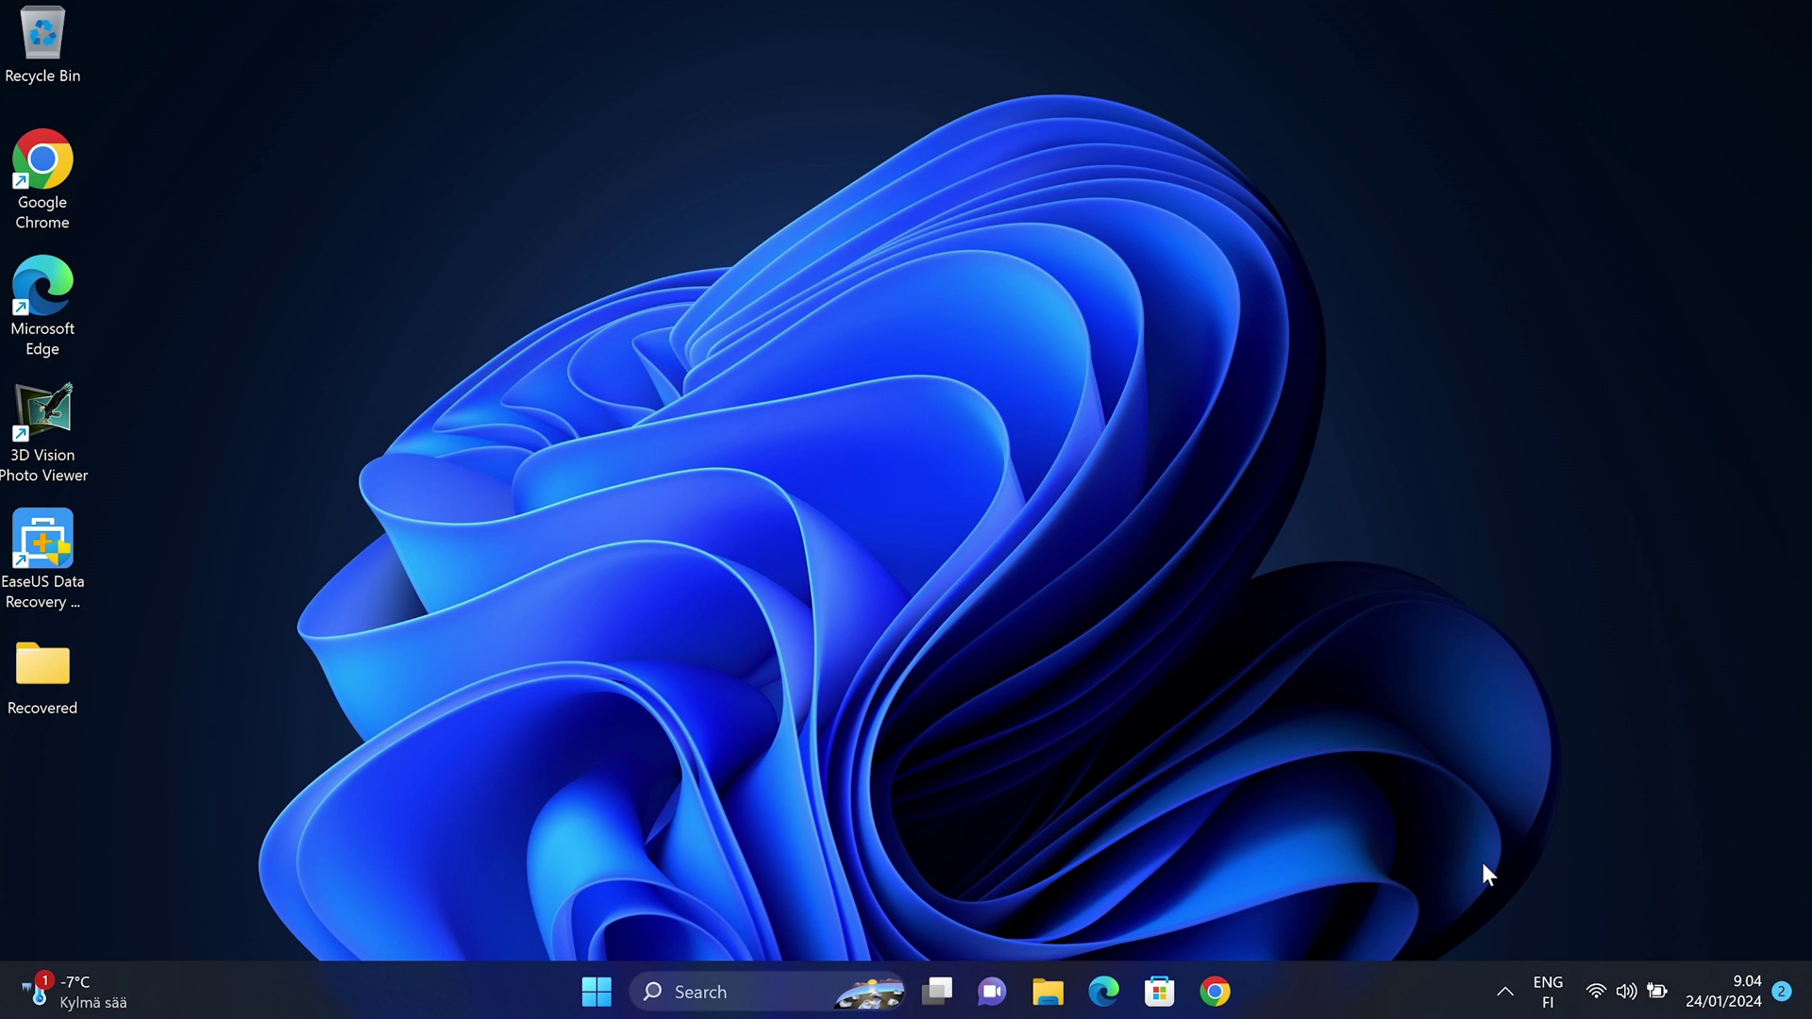
# - Look for a Bluetooth toggle in quick settings and the hidden tray icons
pyautogui.click(1595, 1000)
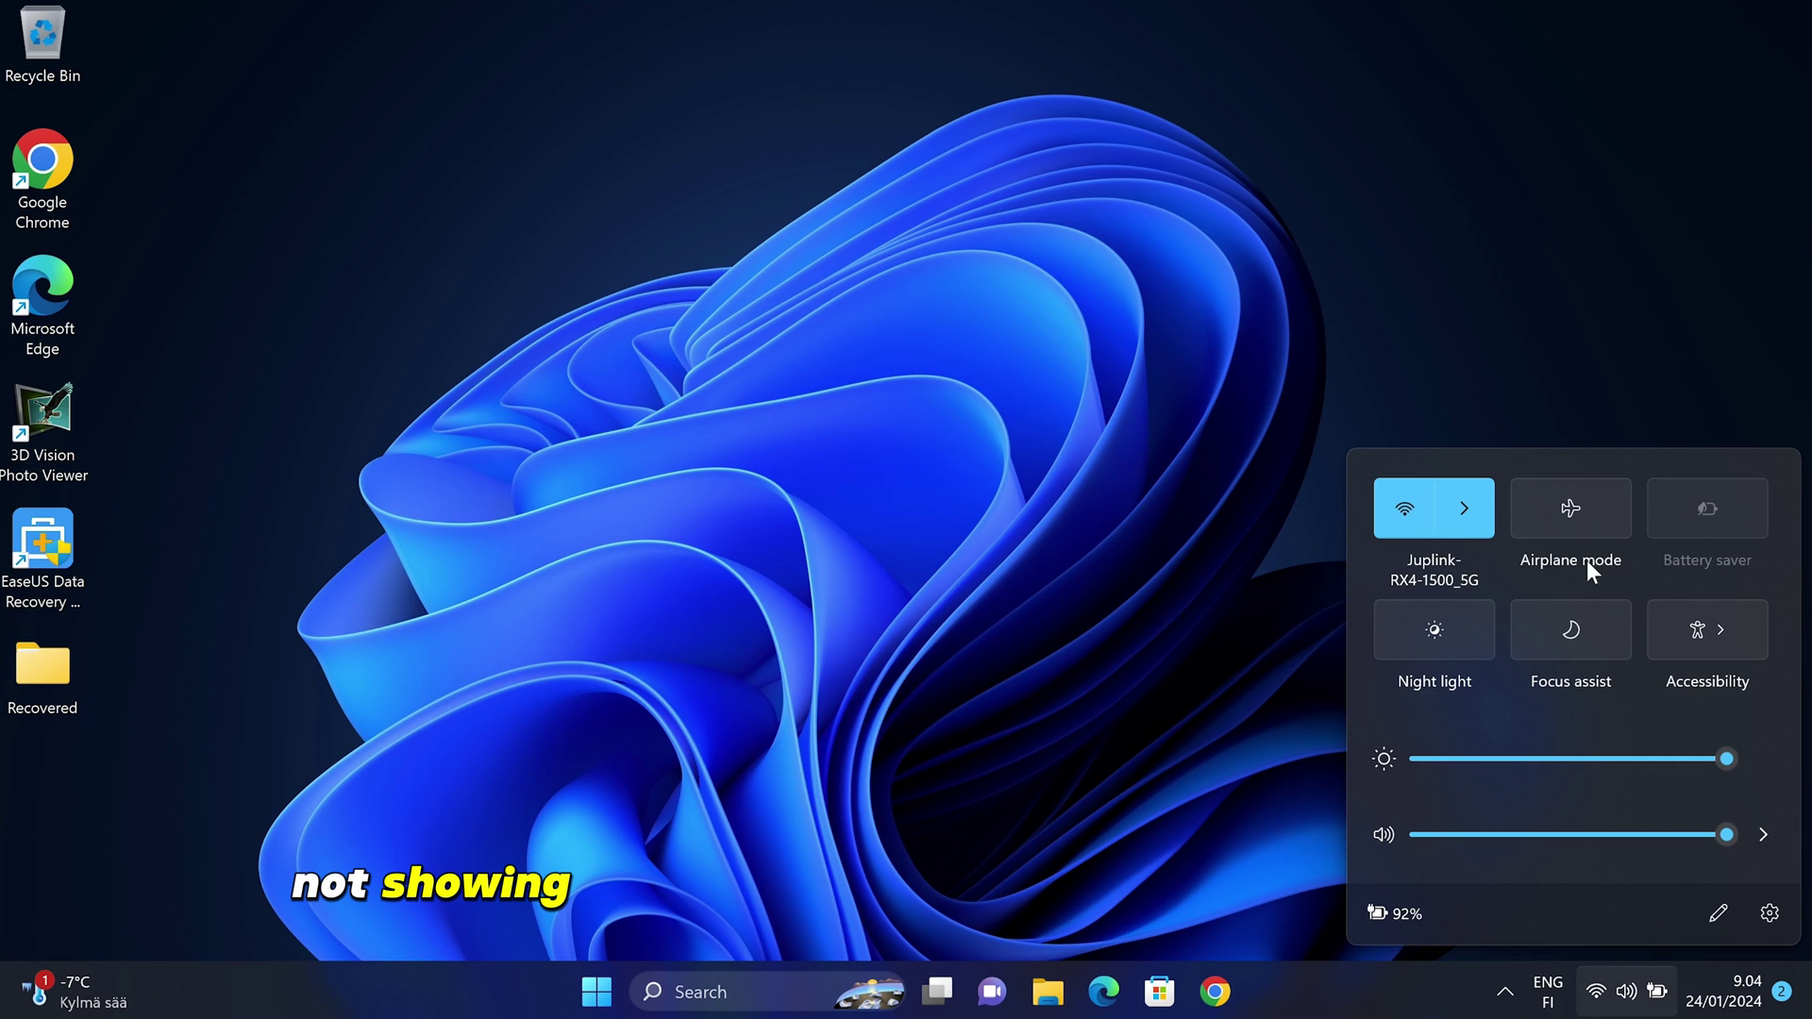
pyautogui.click(1477, 1006)
pyautogui.click(1504, 993)
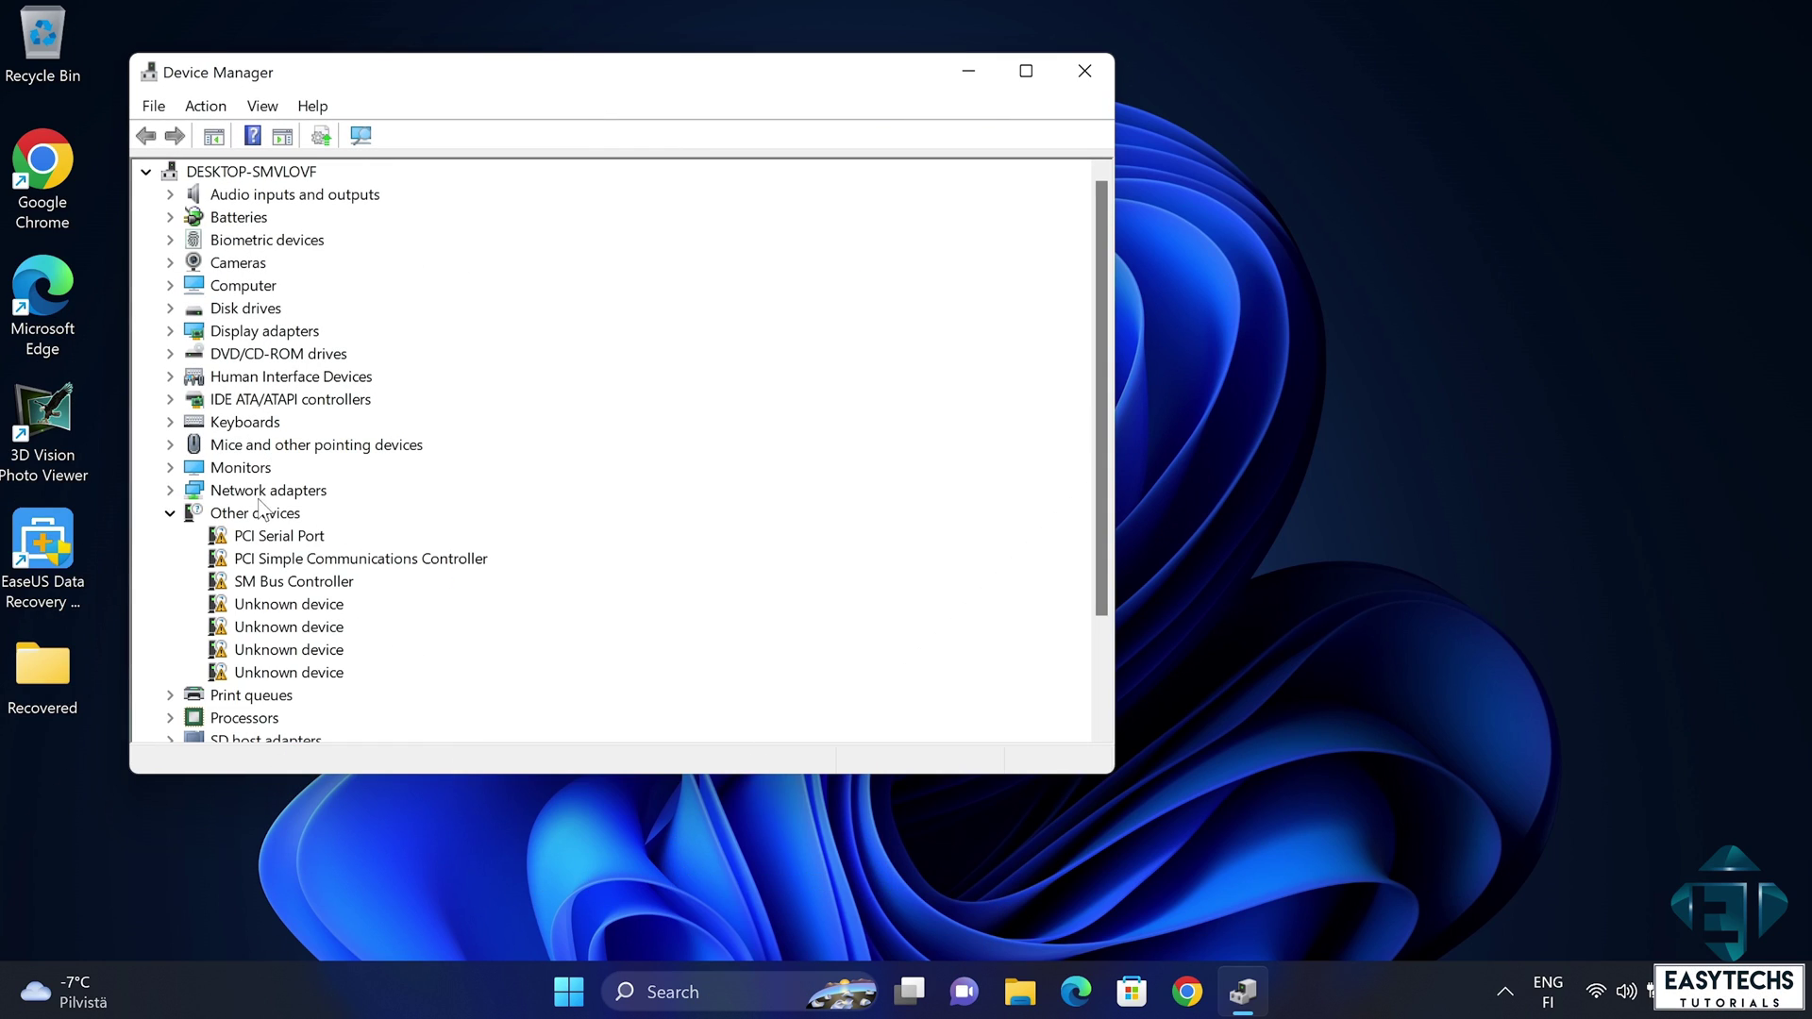
pyautogui.scroll(-2, 262, 467)
pyautogui.scroll(2, 264, 502)
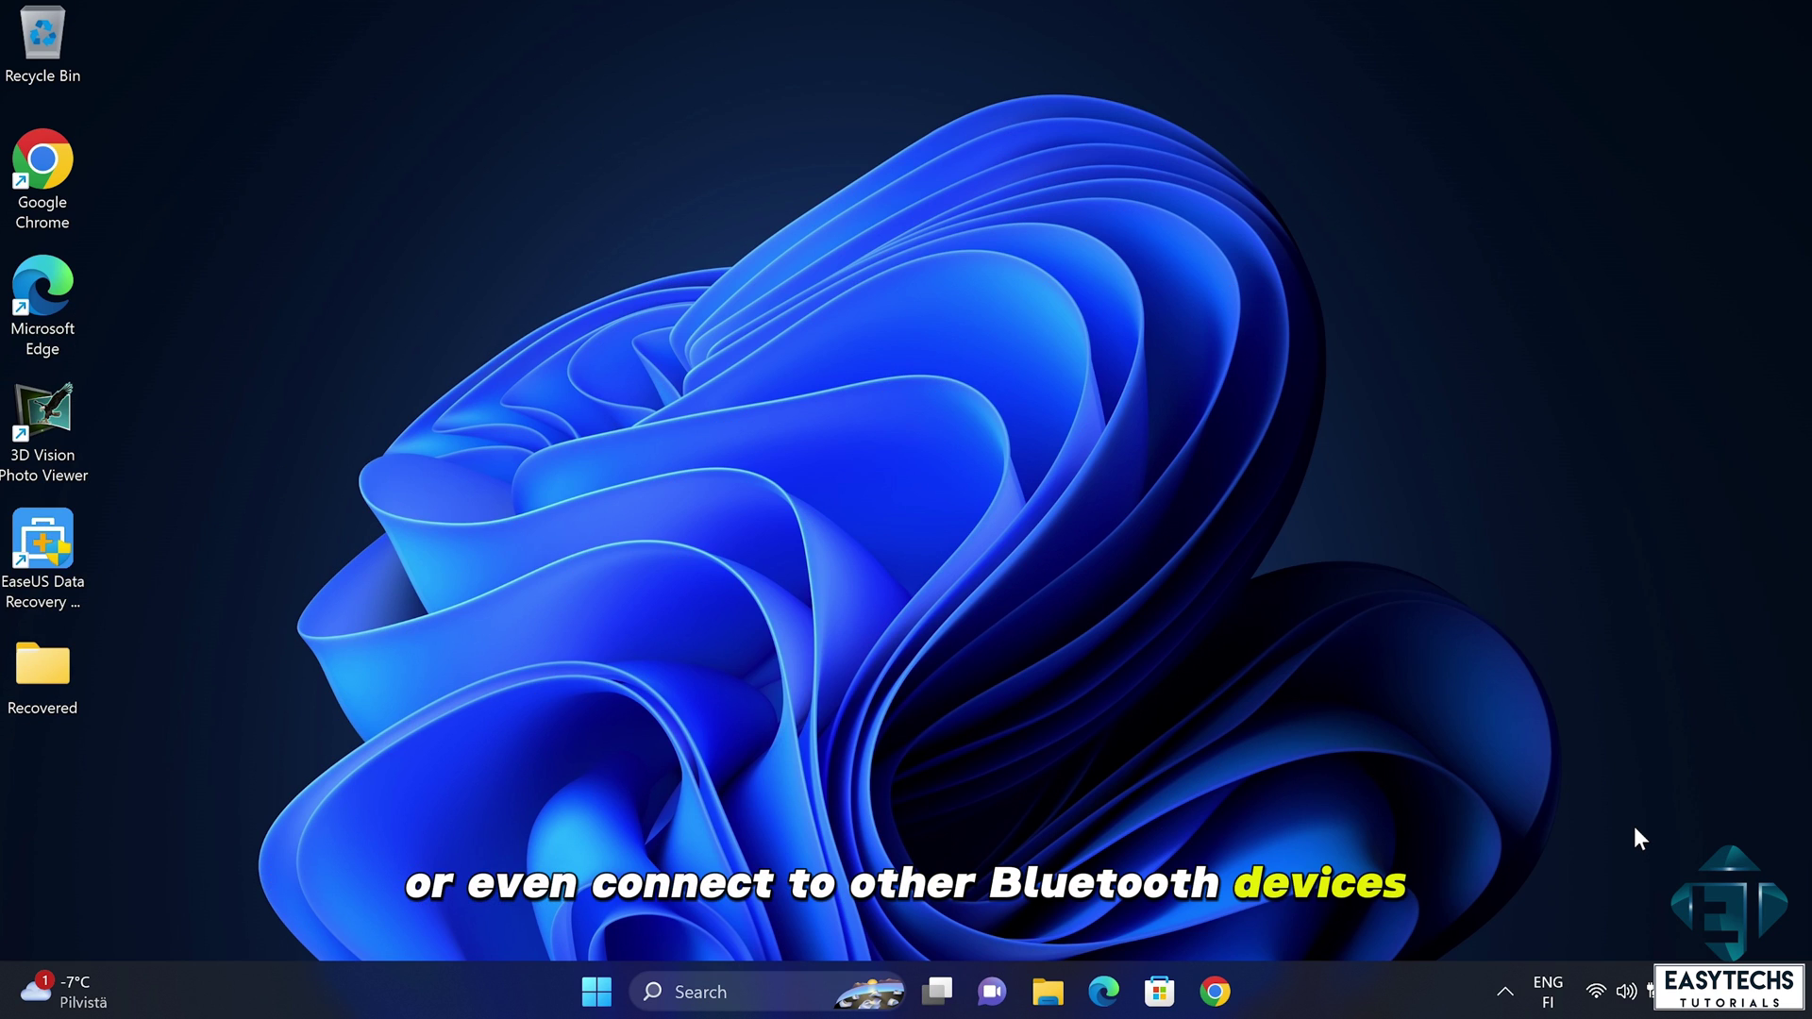
# - Search 'bluetooth' and try adding a Bluetooth device from Bluetooth and other devices settings
pyautogui.click(774, 989)
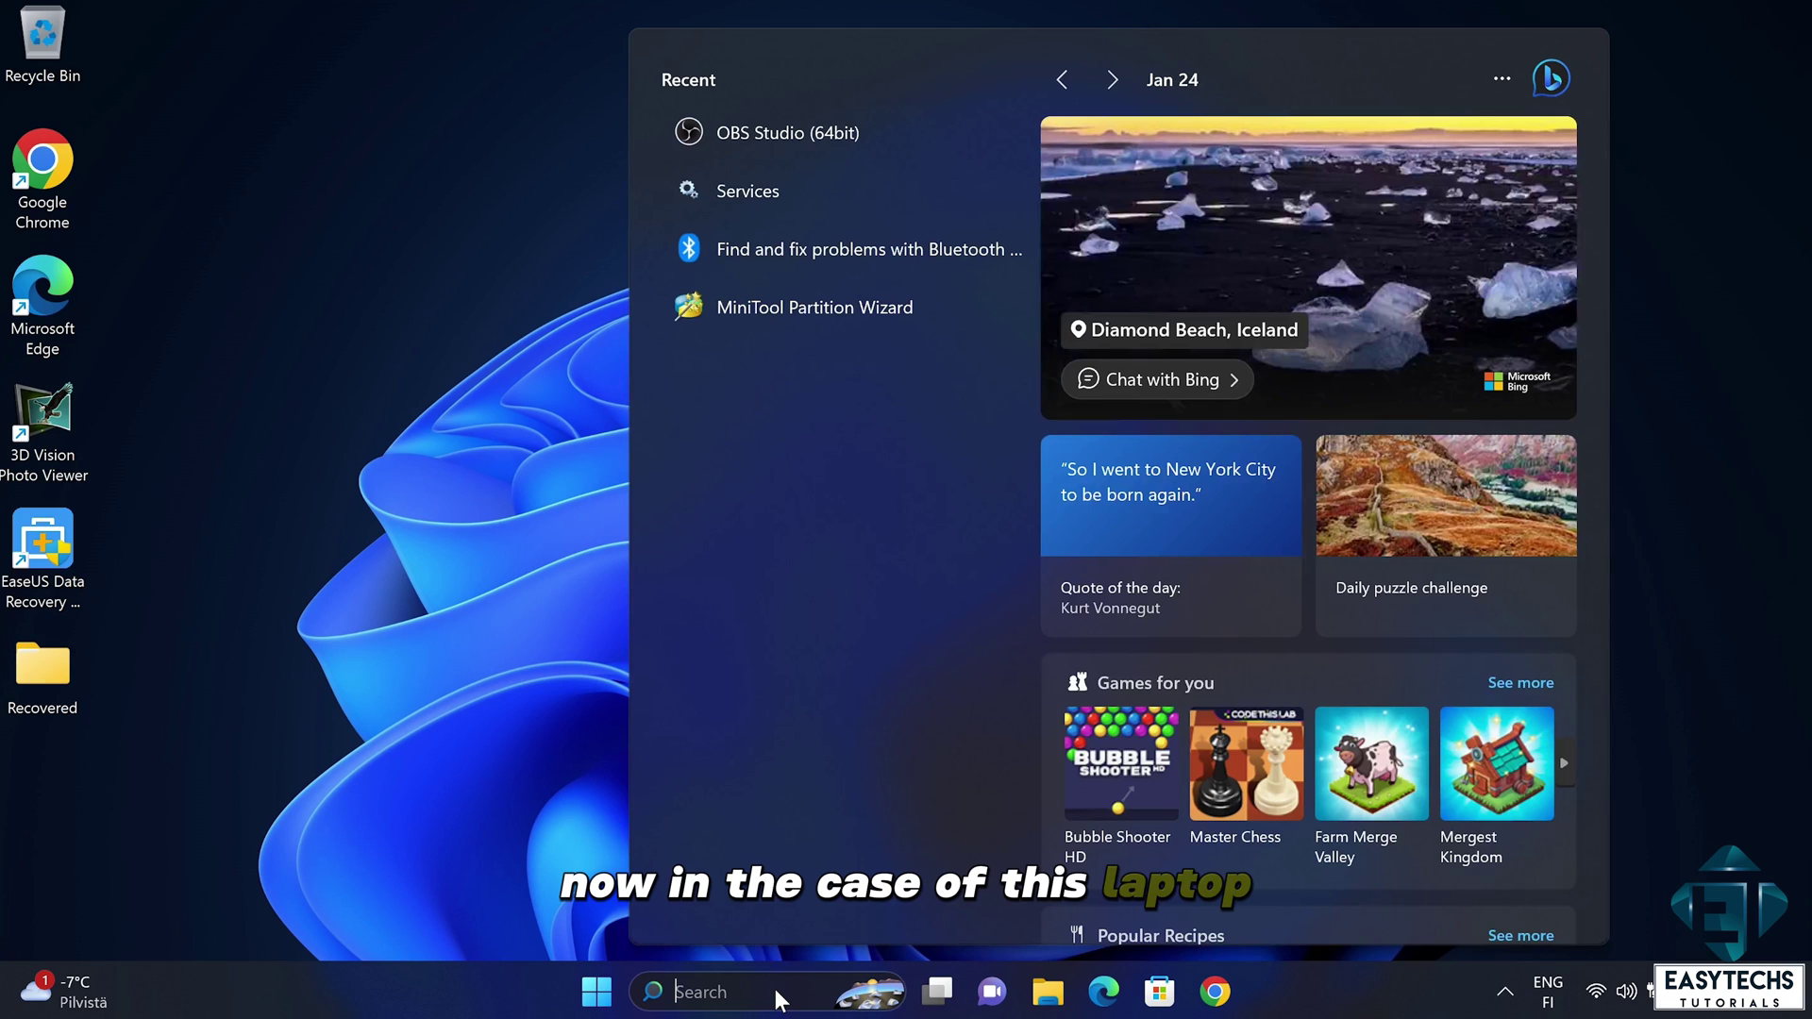
pyautogui.write('bluetooth')
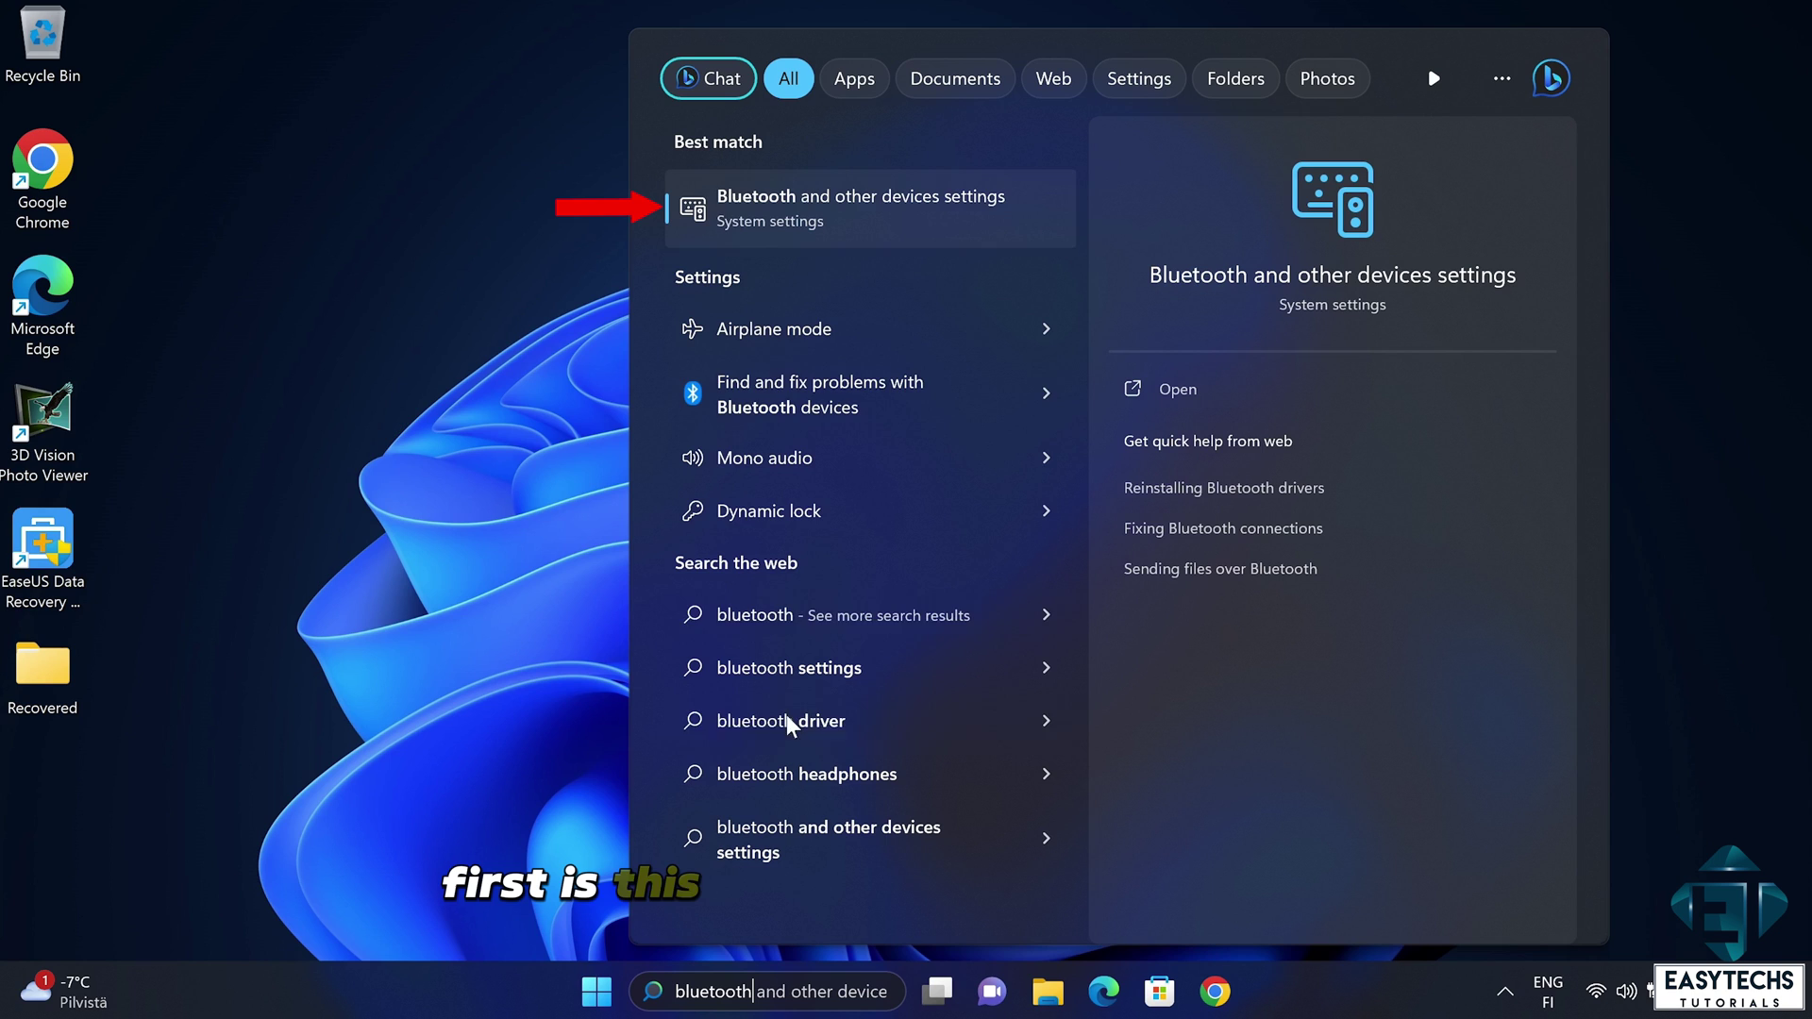
pyautogui.click(843, 222)
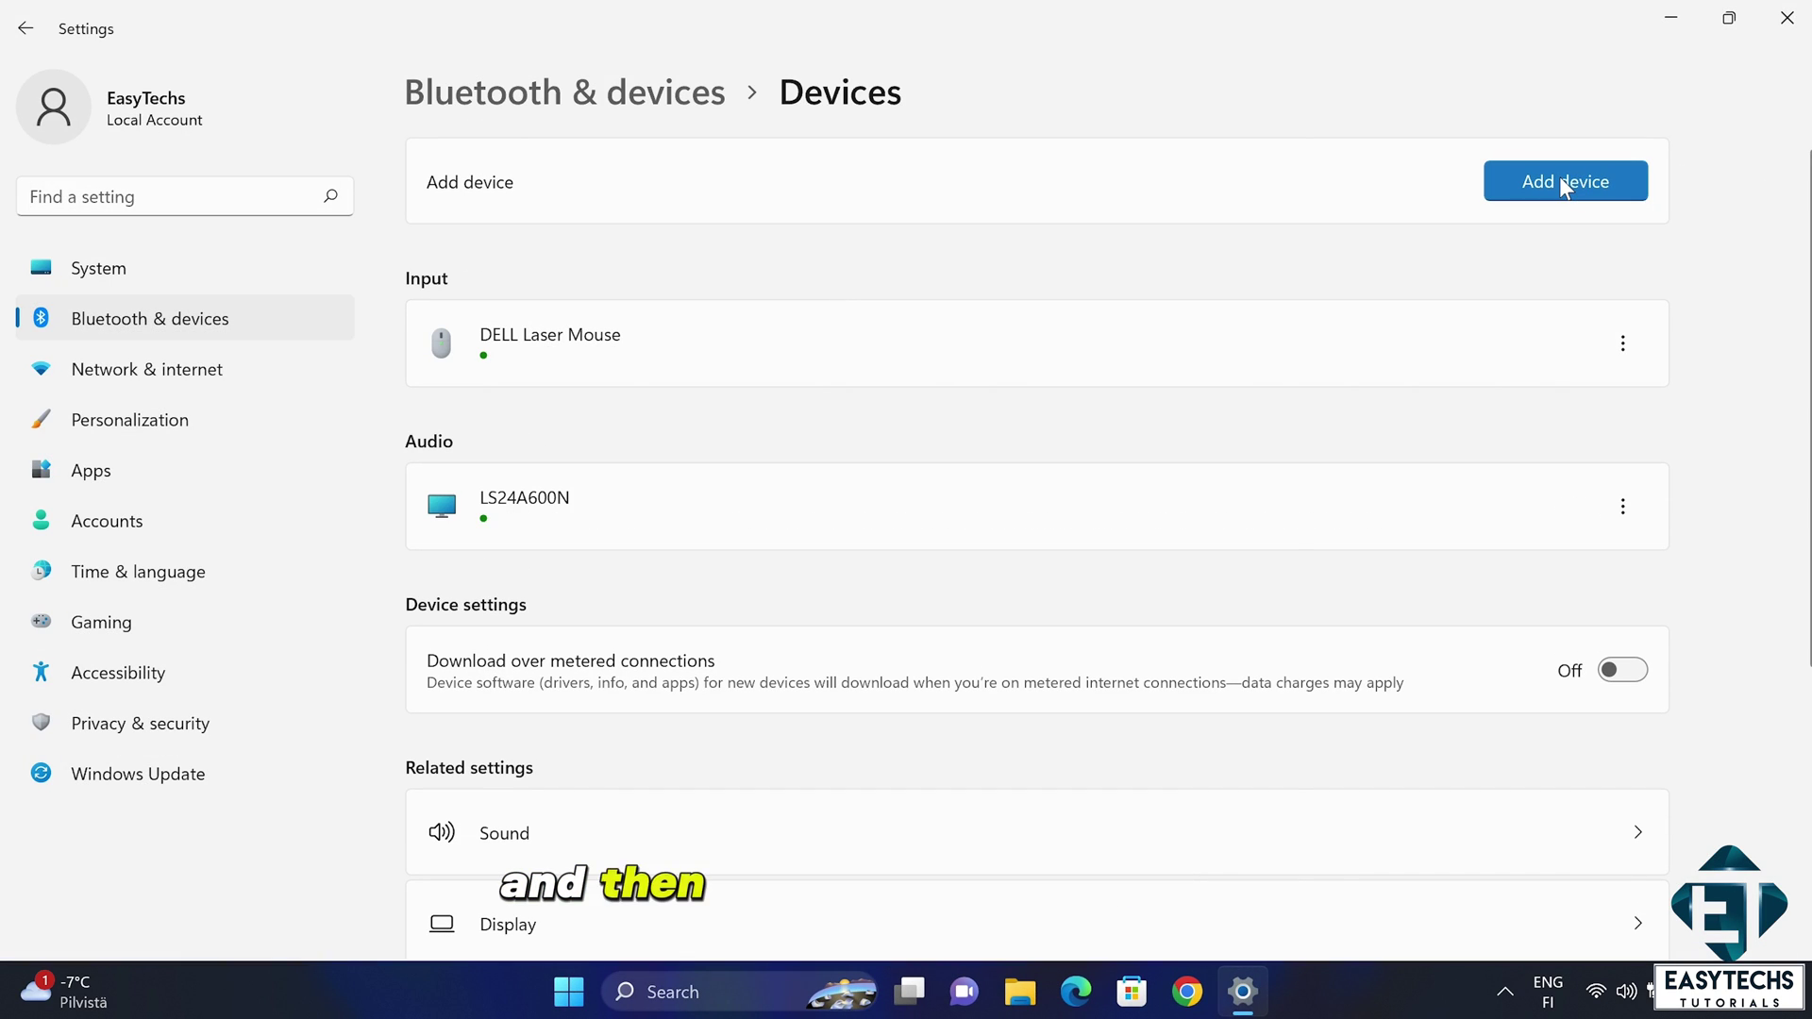
pyautogui.click(1559, 179)
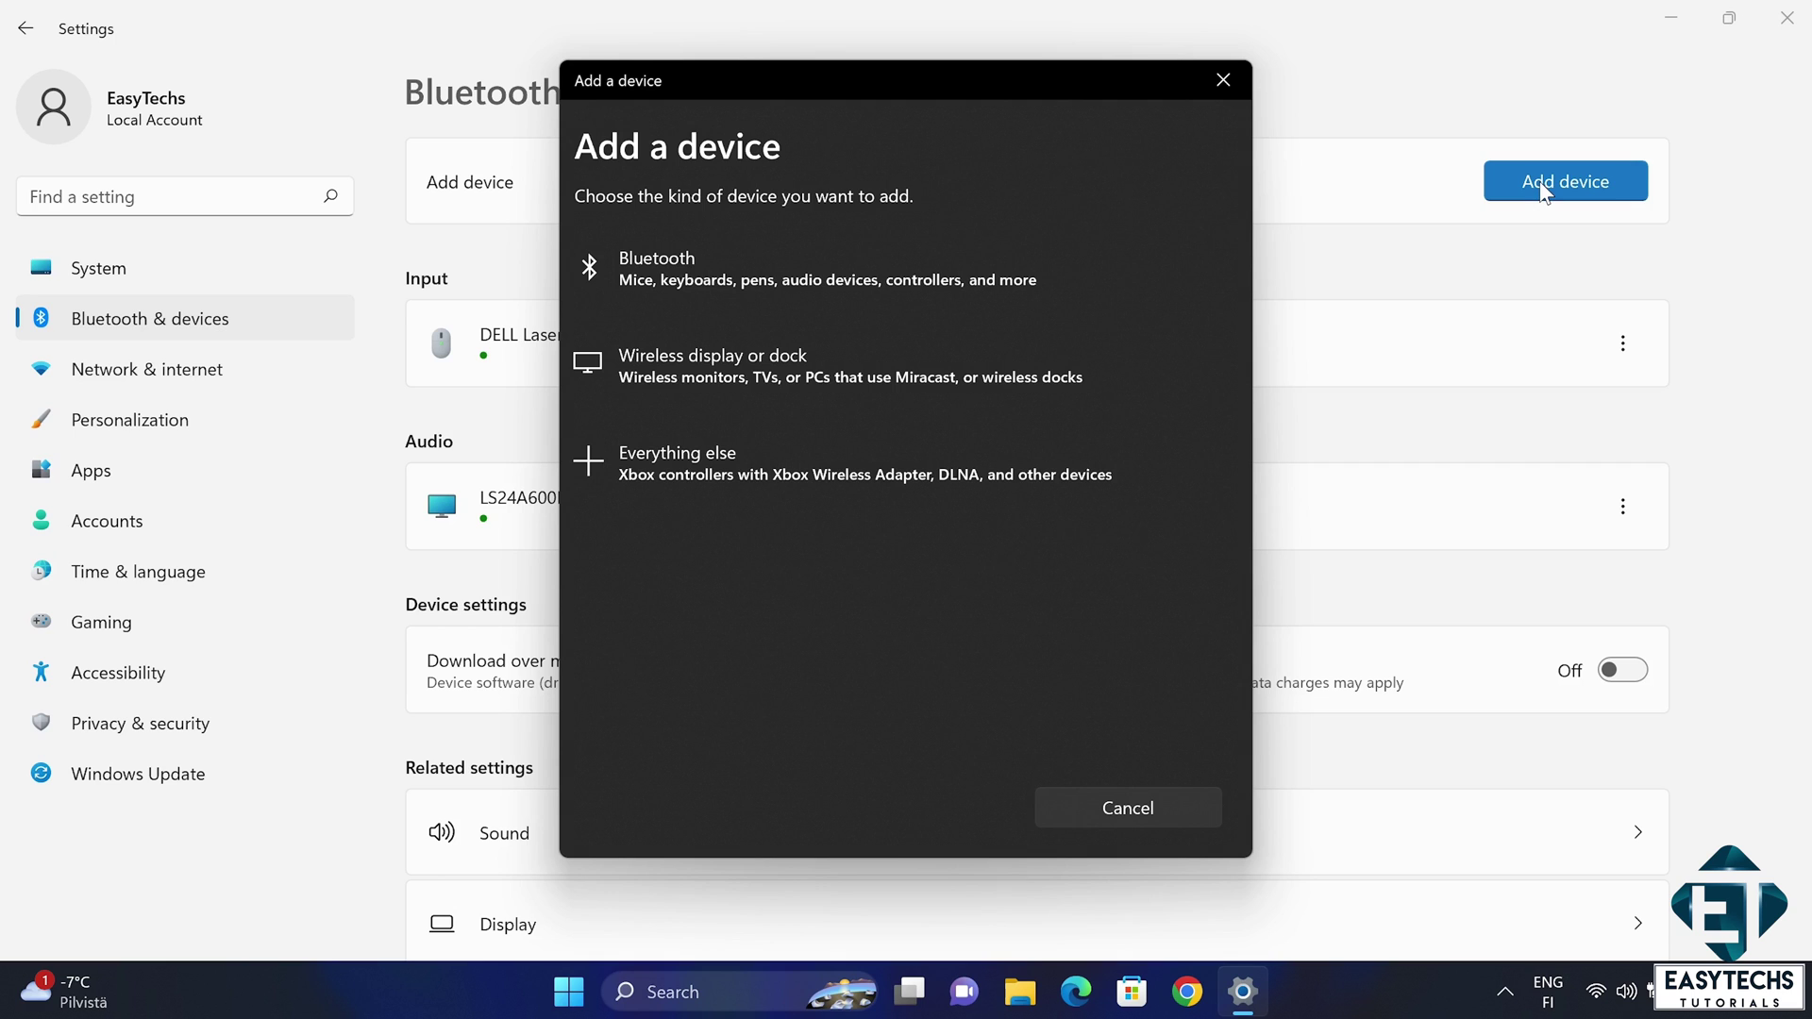
pyautogui.click(734, 271)
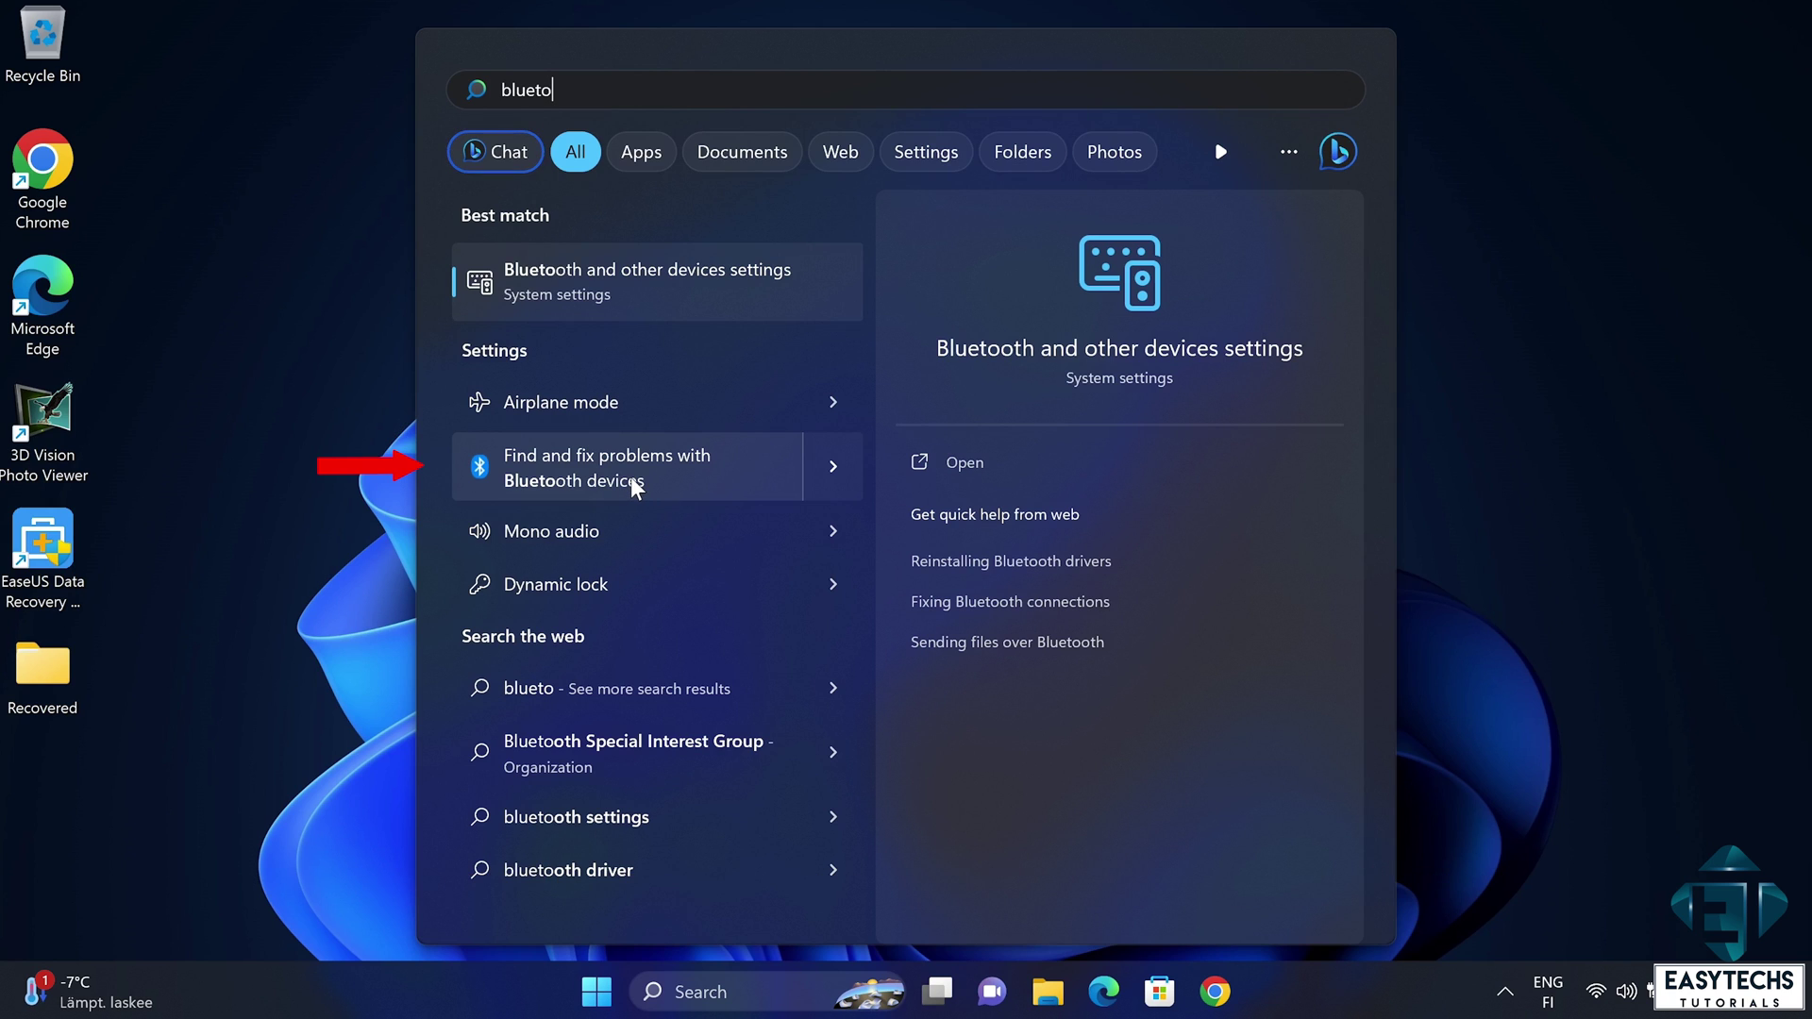
# - Run the Find and fix problems with Bluetooth devices troubleshooter's detection scan
pyautogui.click(630, 477)
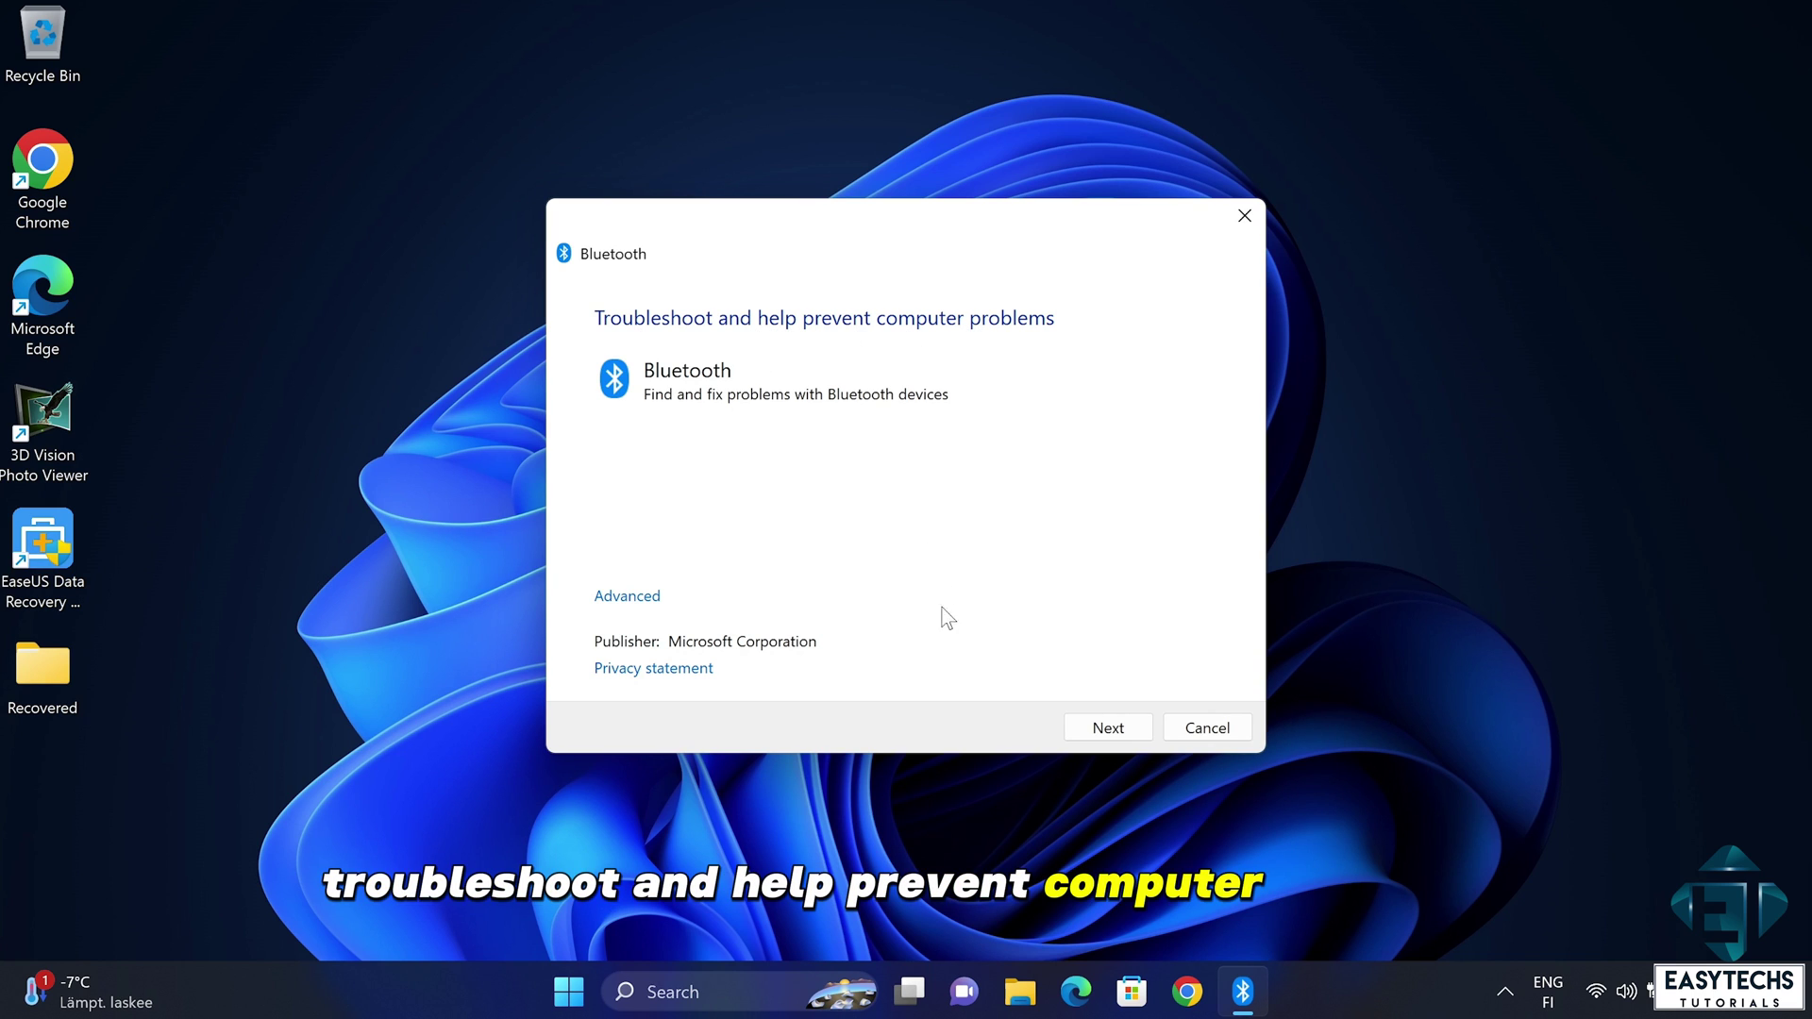
pyautogui.click(1100, 729)
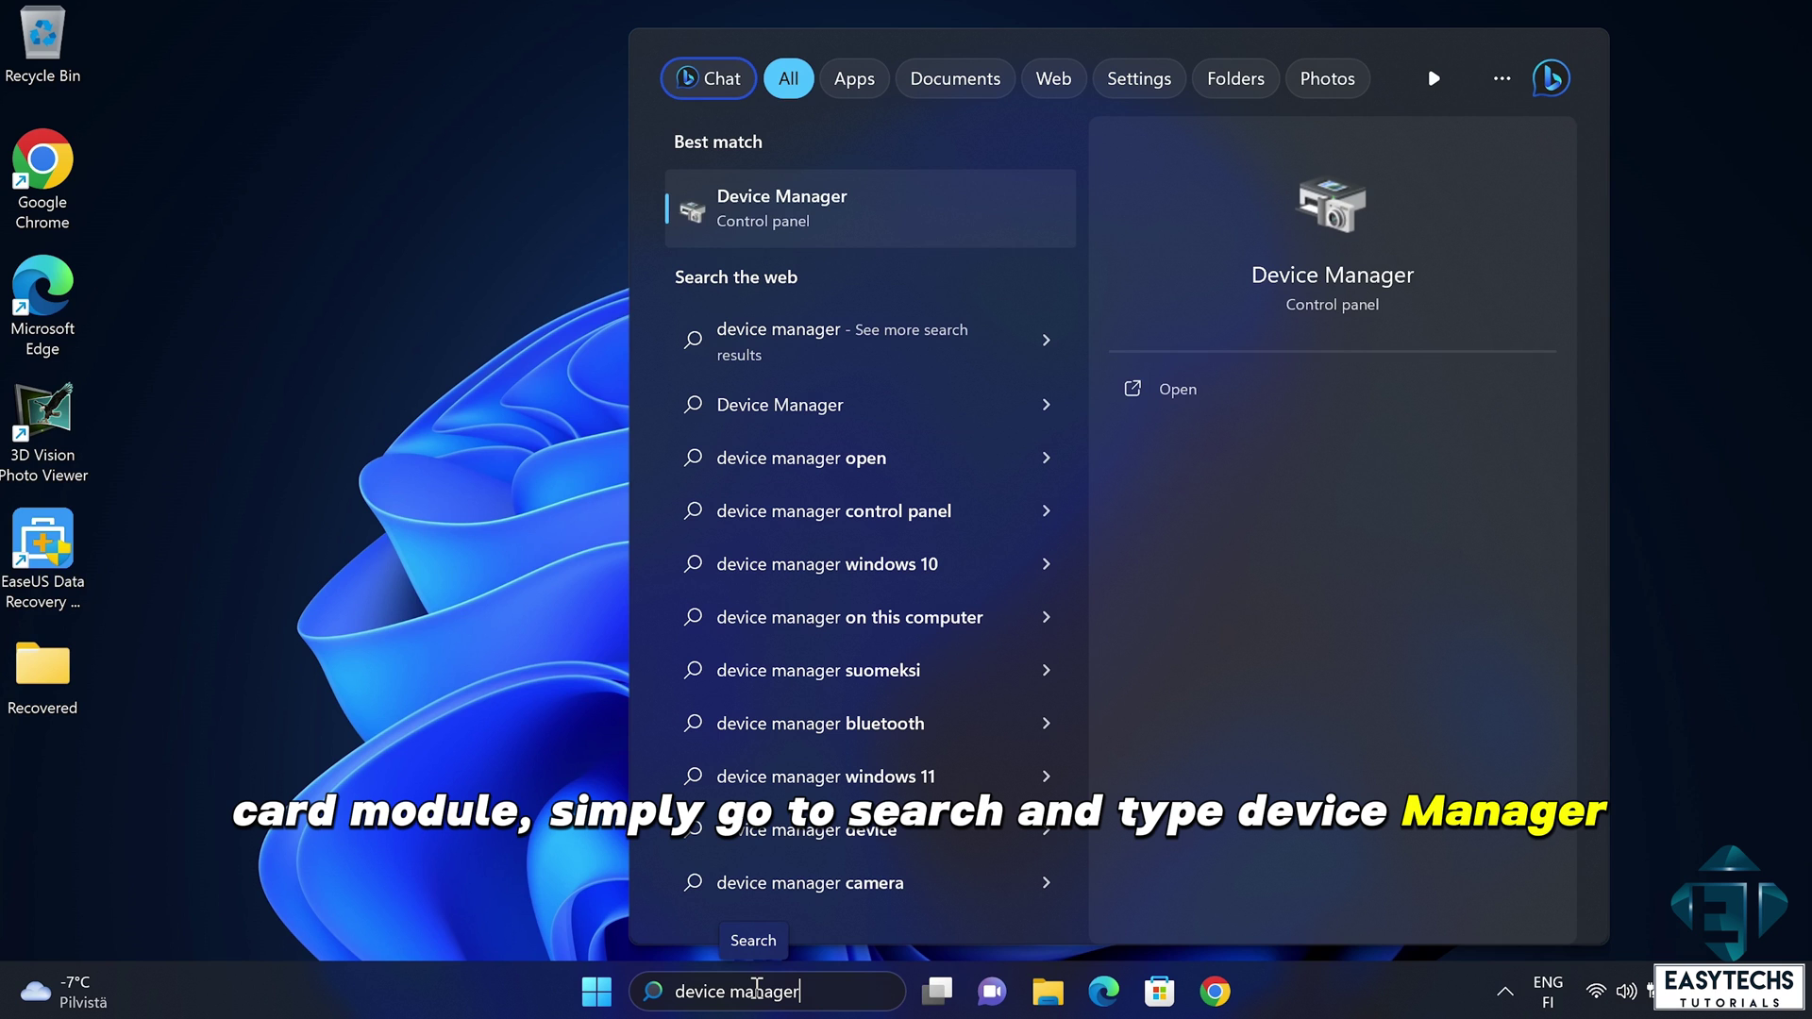
# - Open Device Manager and find the Intel(R) Dual Band Wireless-AC 7260 under Network adapters
pyautogui.click(743, 198)
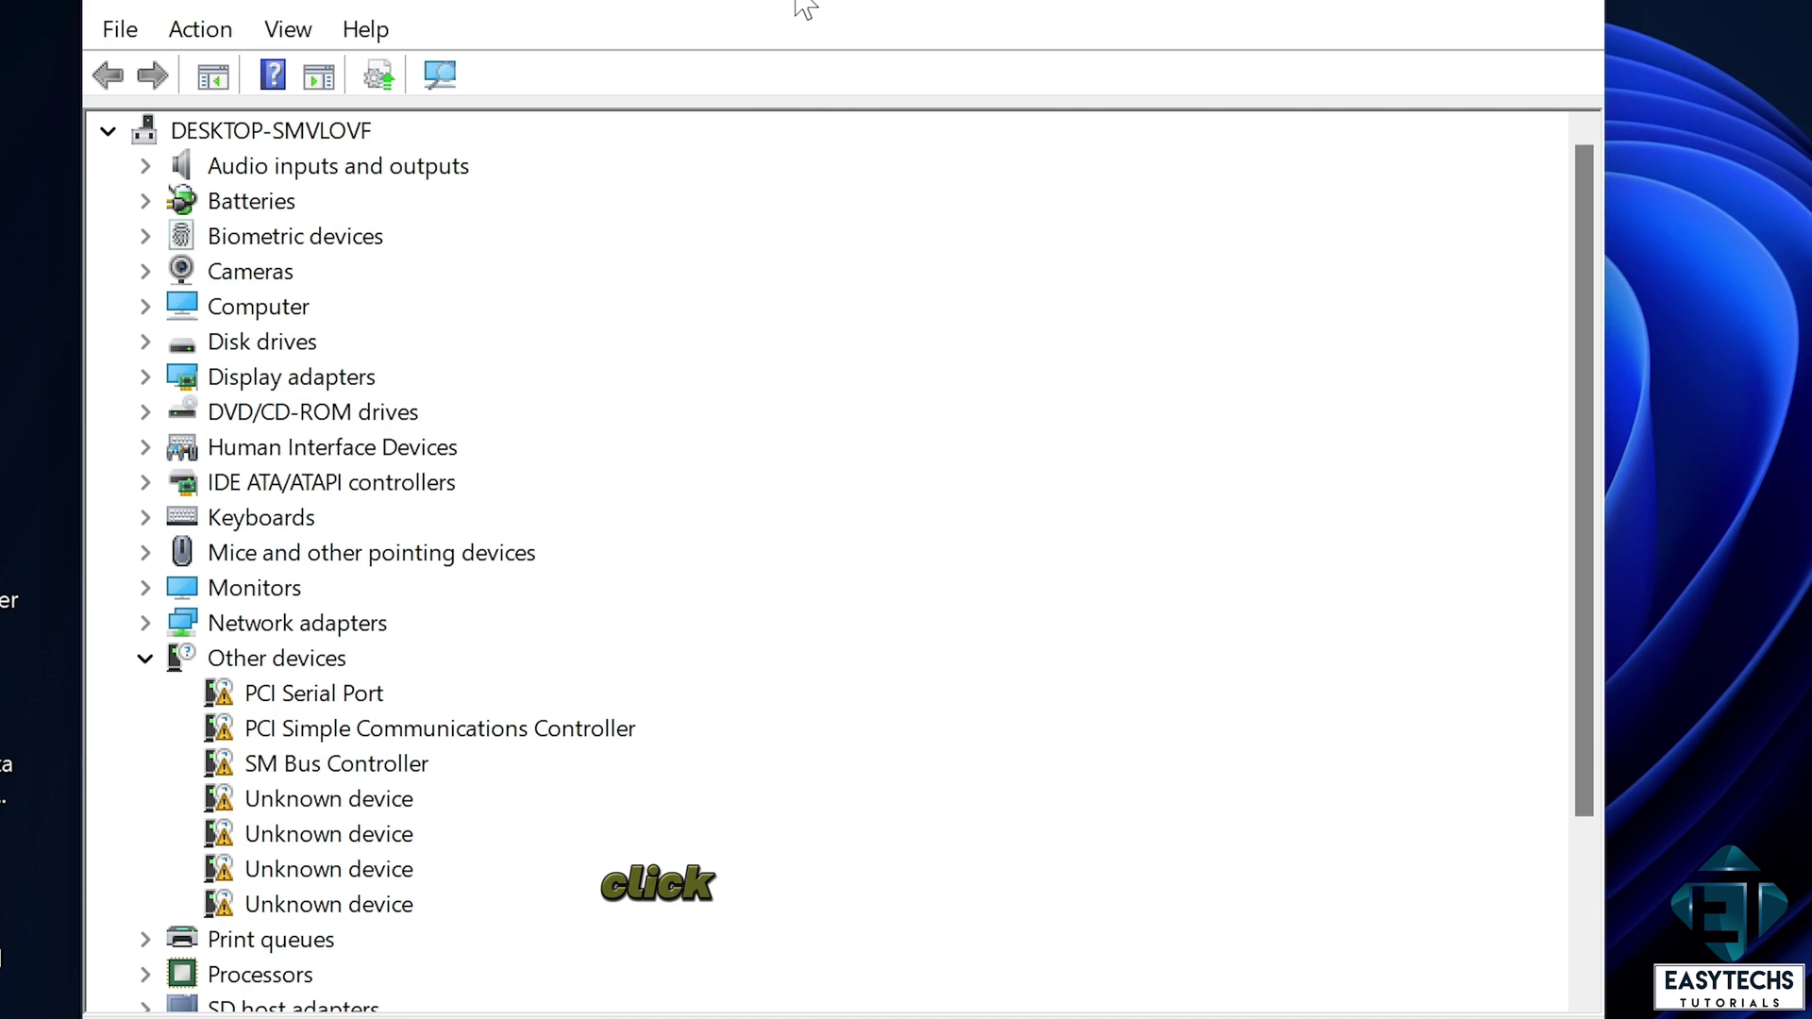
pyautogui.click(147, 626)
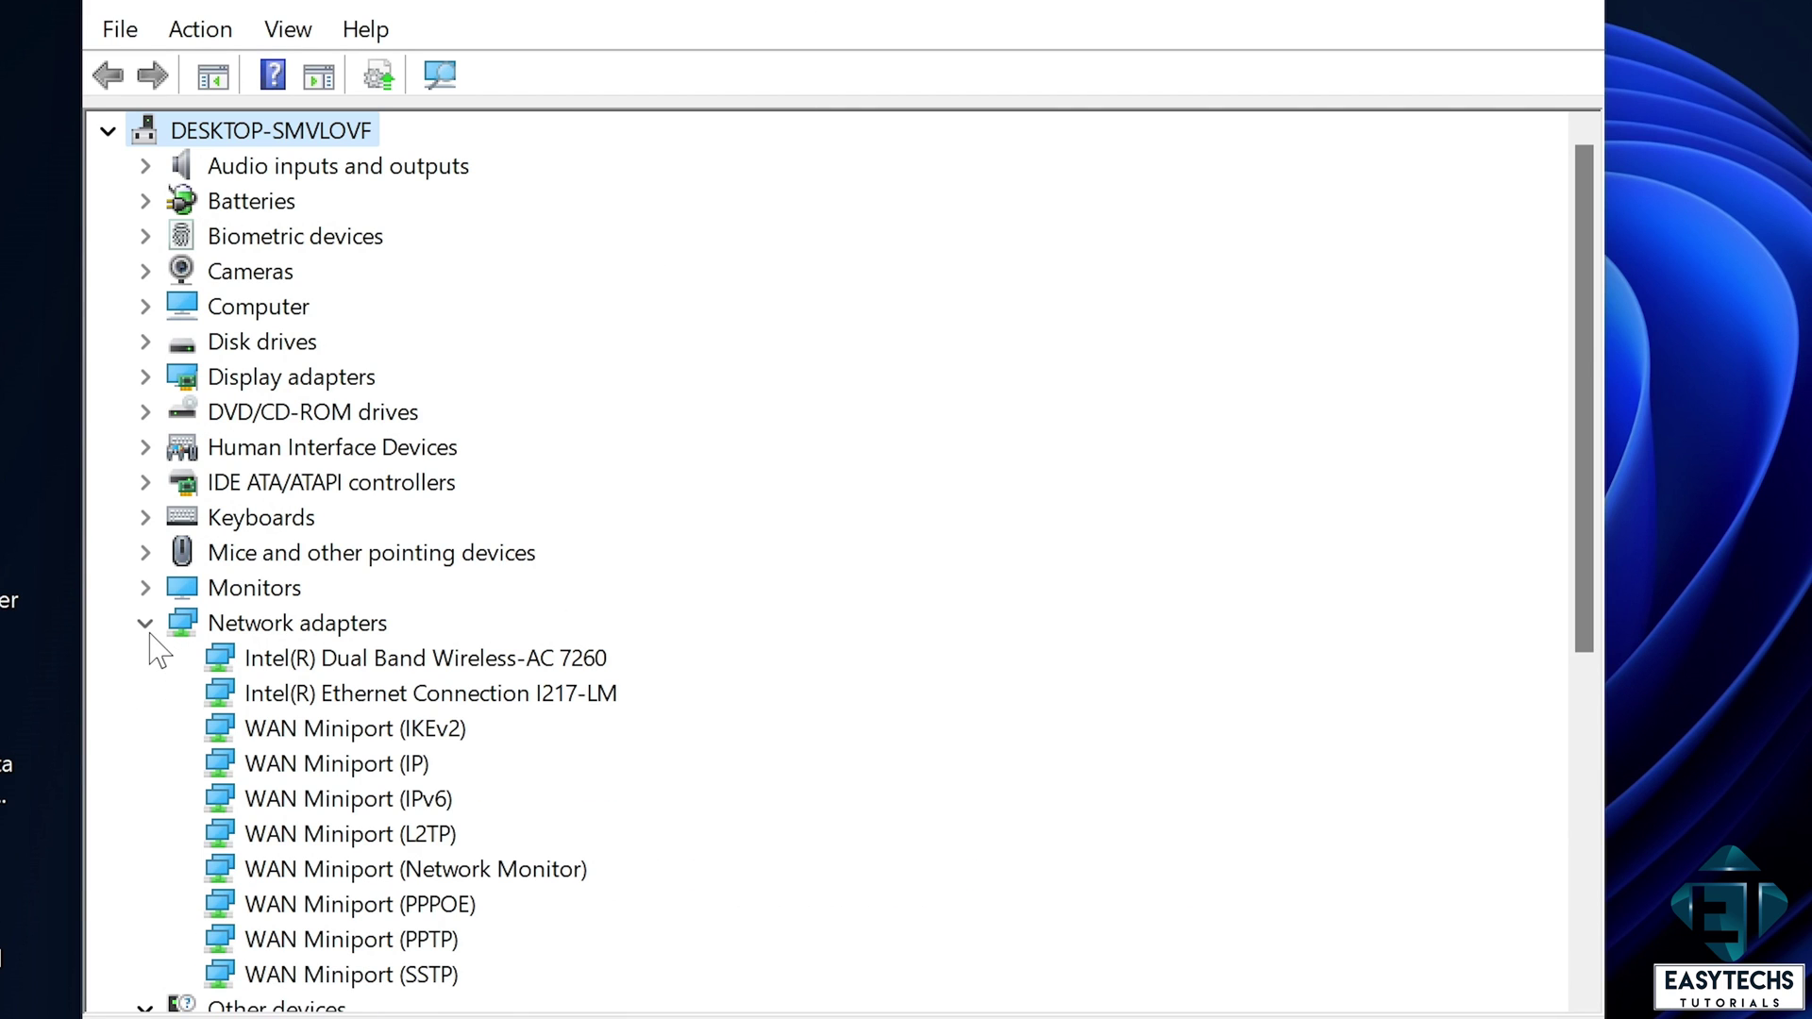
pyautogui.scroll(-1, 373, 764)
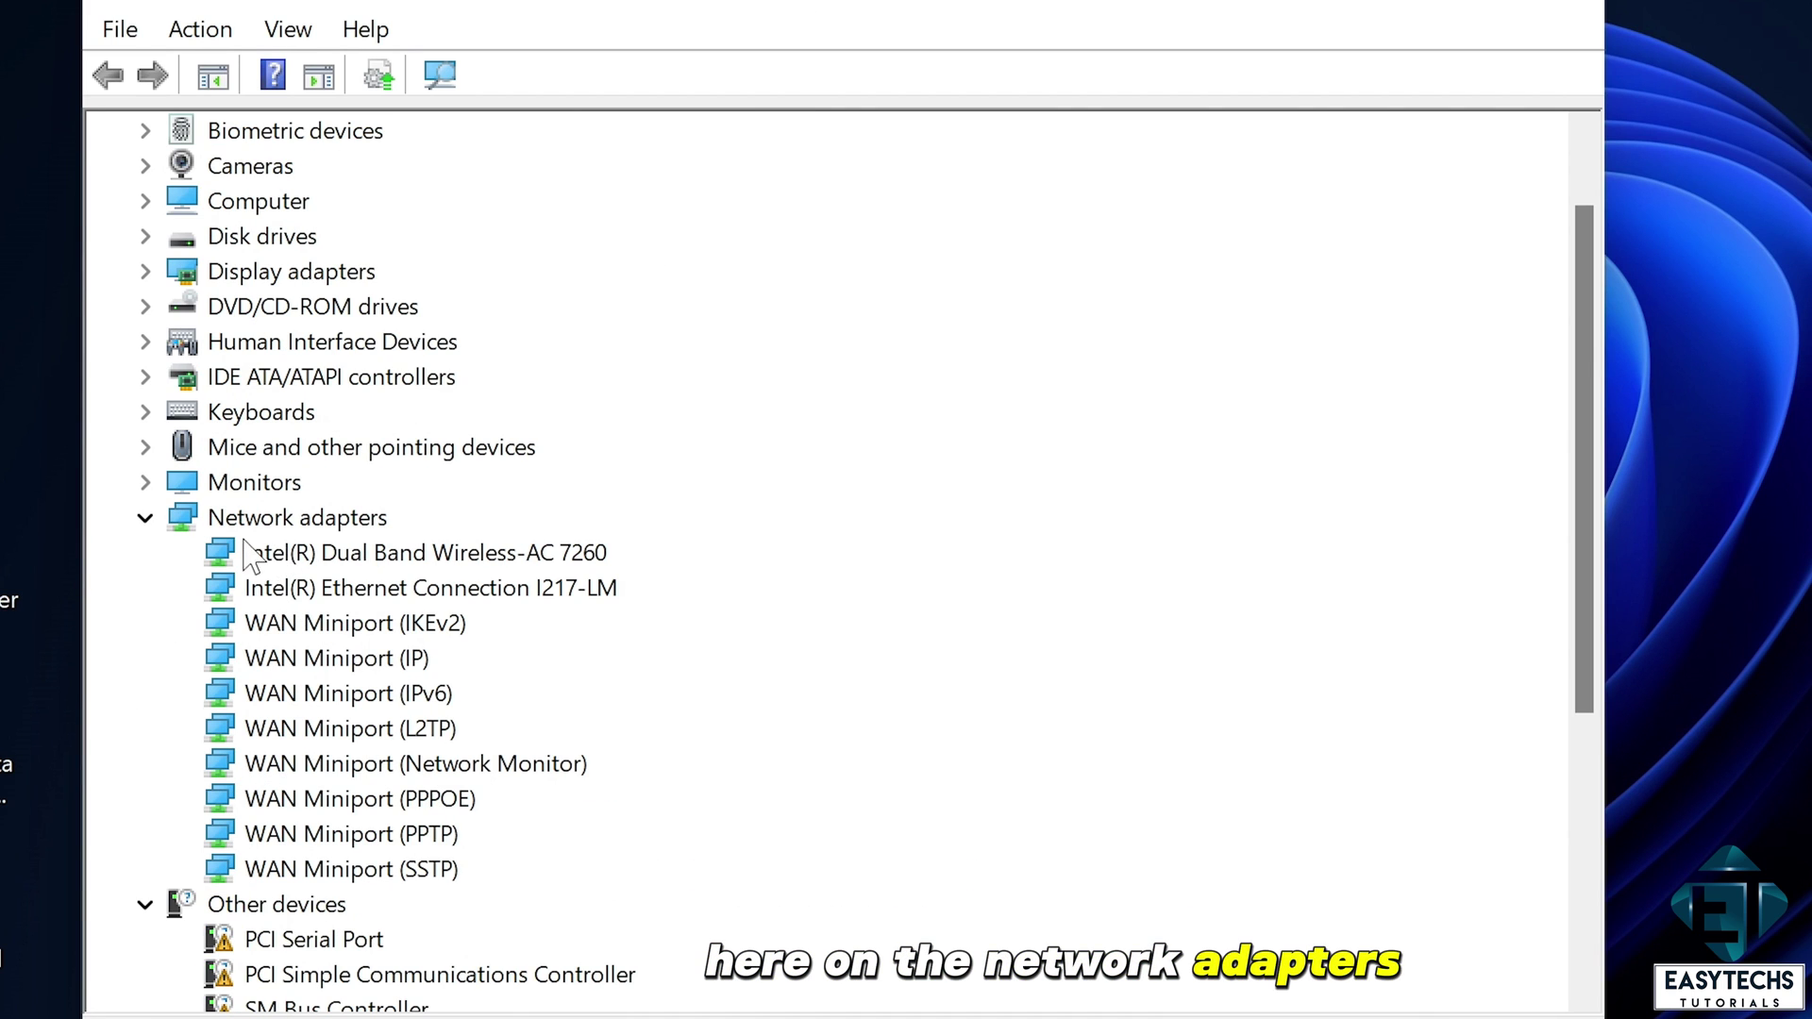
pyautogui.click(451, 554)
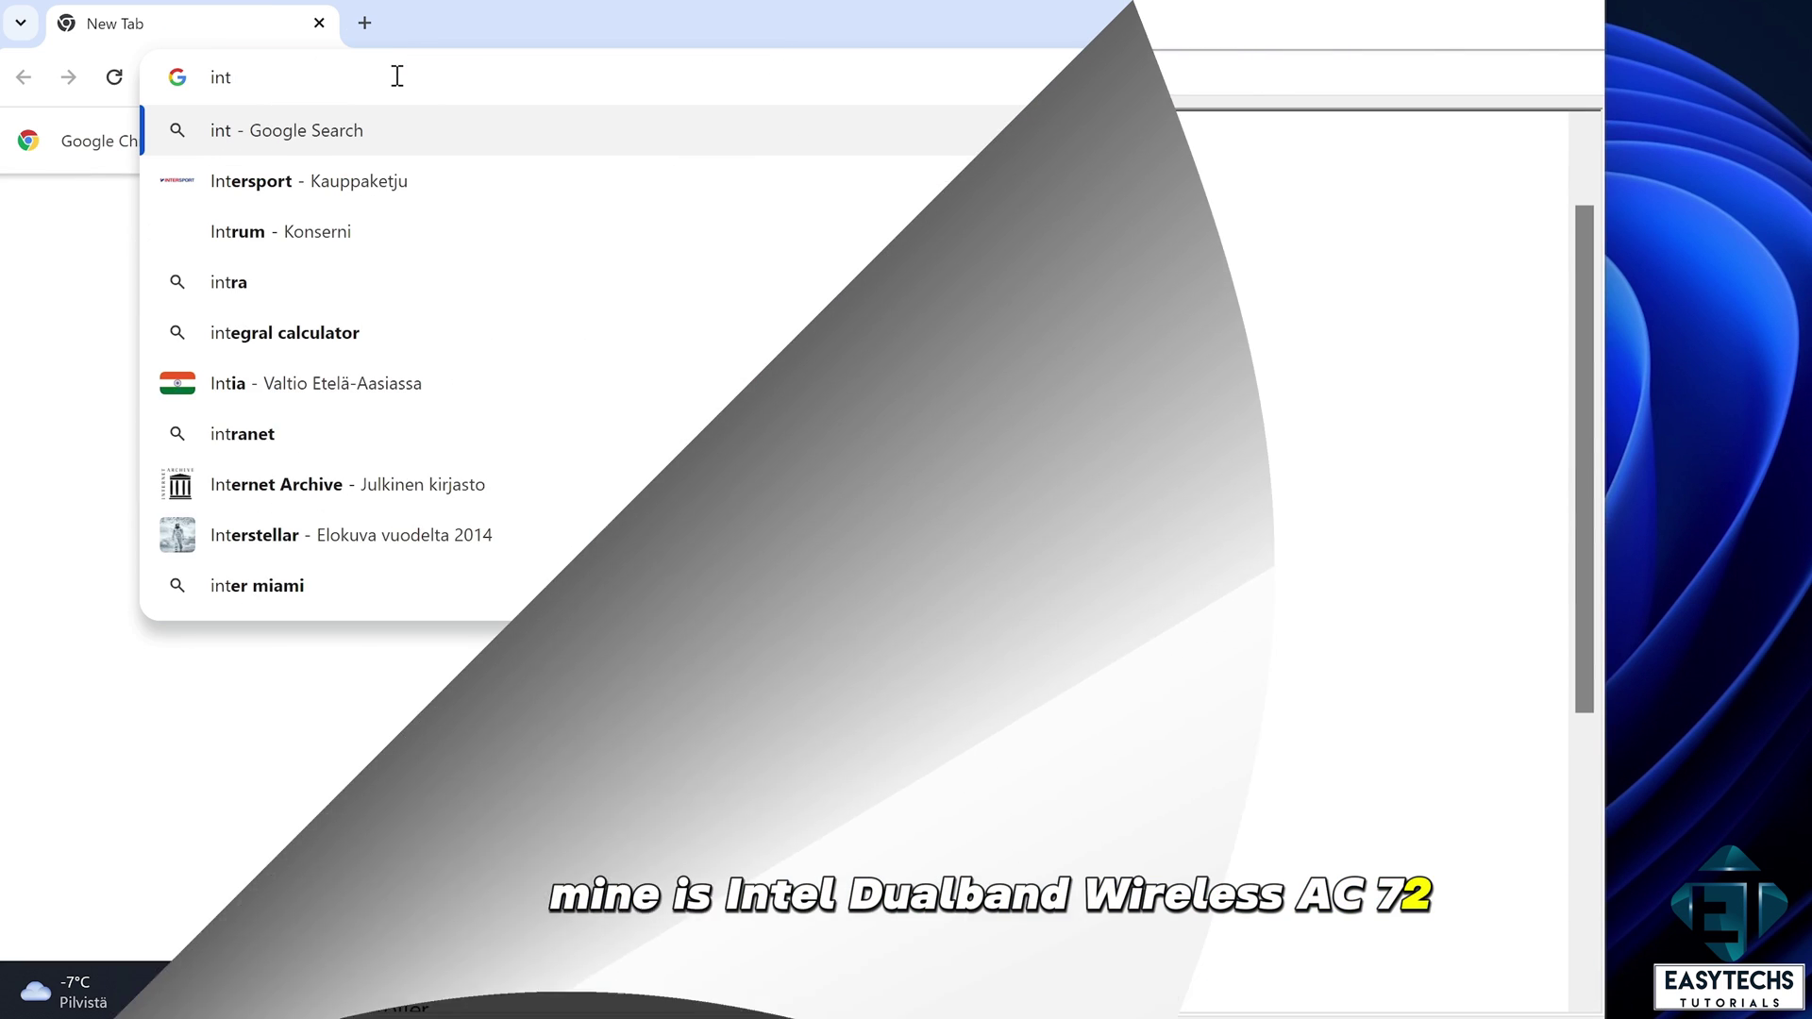
# - Search 'el dual band wireless ac7260 specs' and view Intel's spec page in a new tab
pyautogui.write('el dual ba')
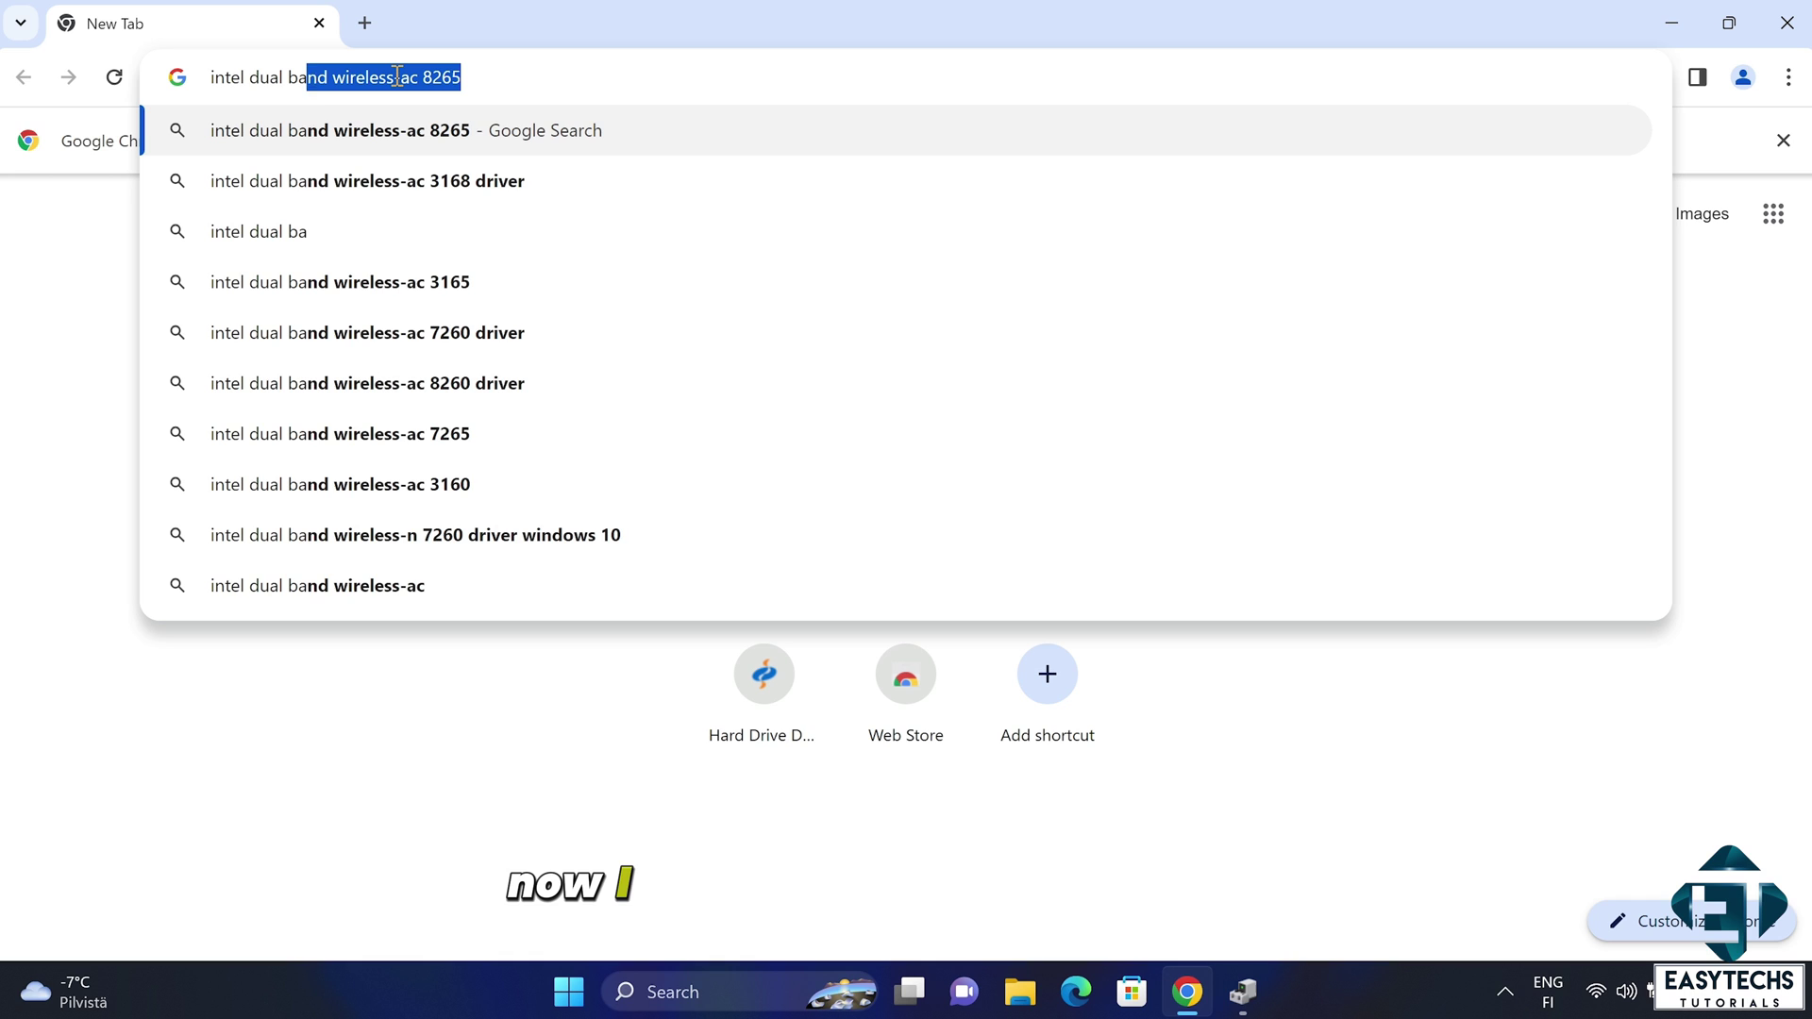
pyautogui.write('nd wireles')
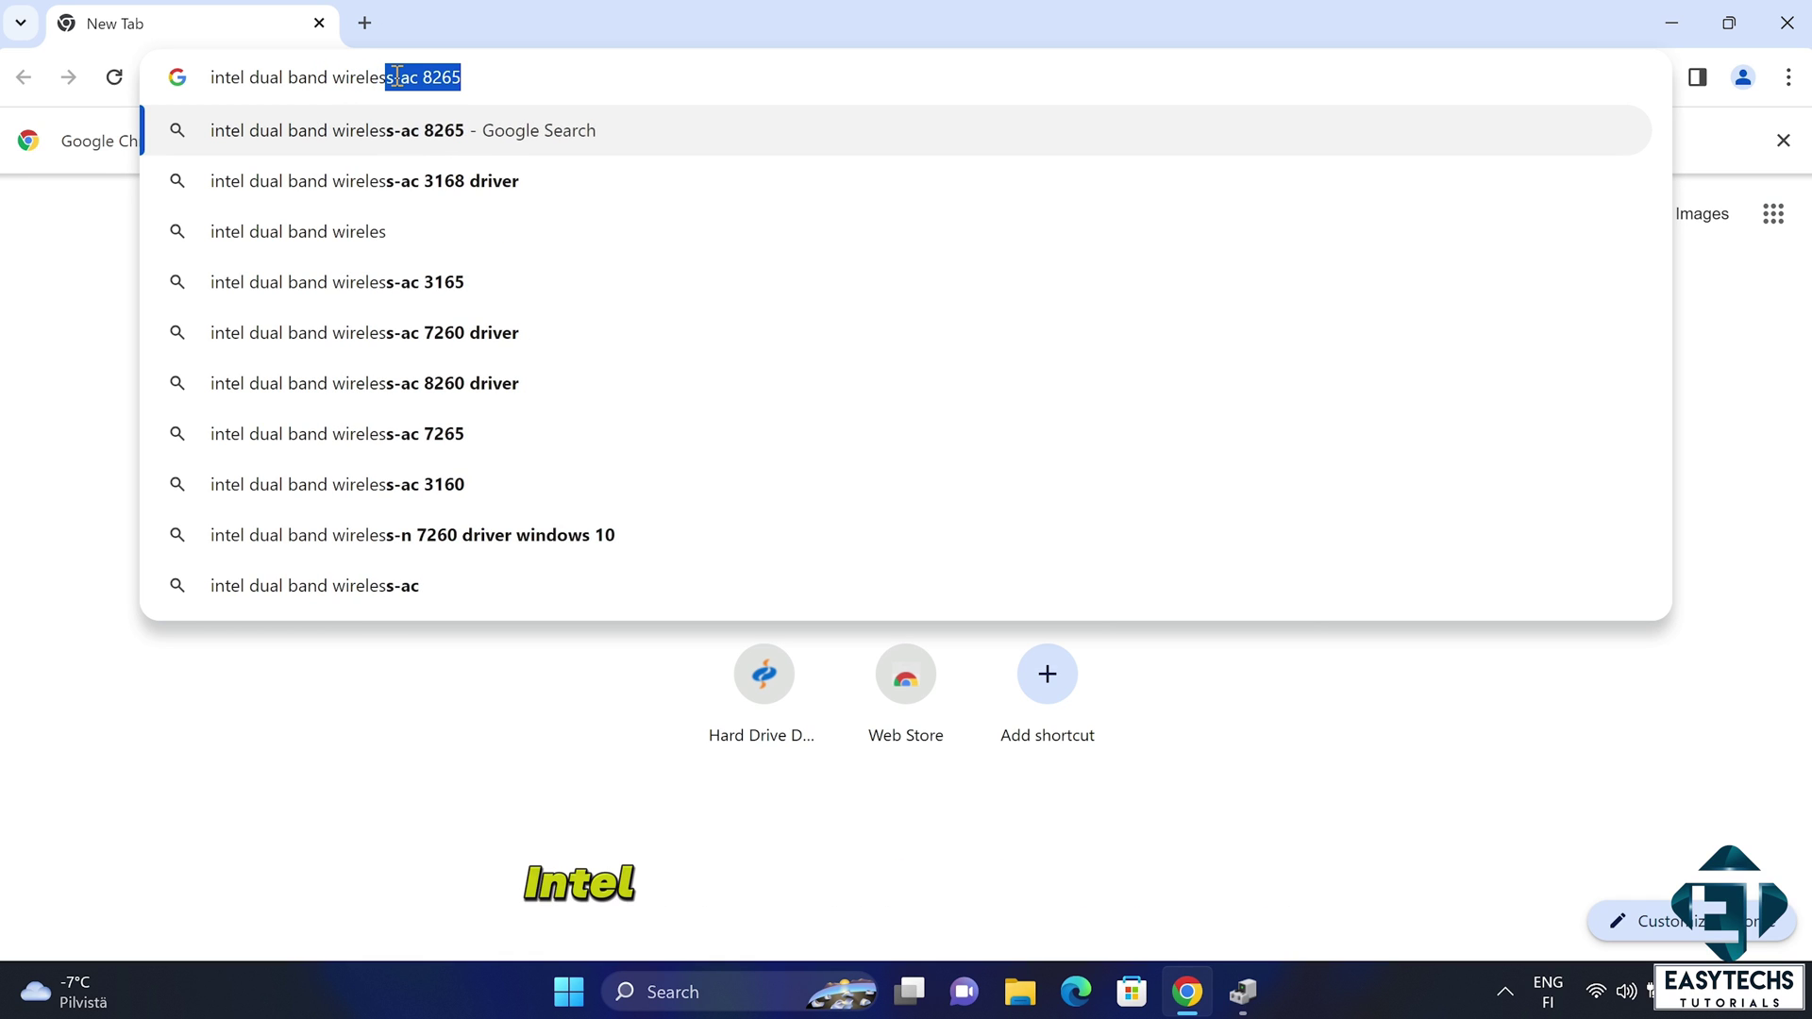
pyautogui.write('s ac7260 specs')
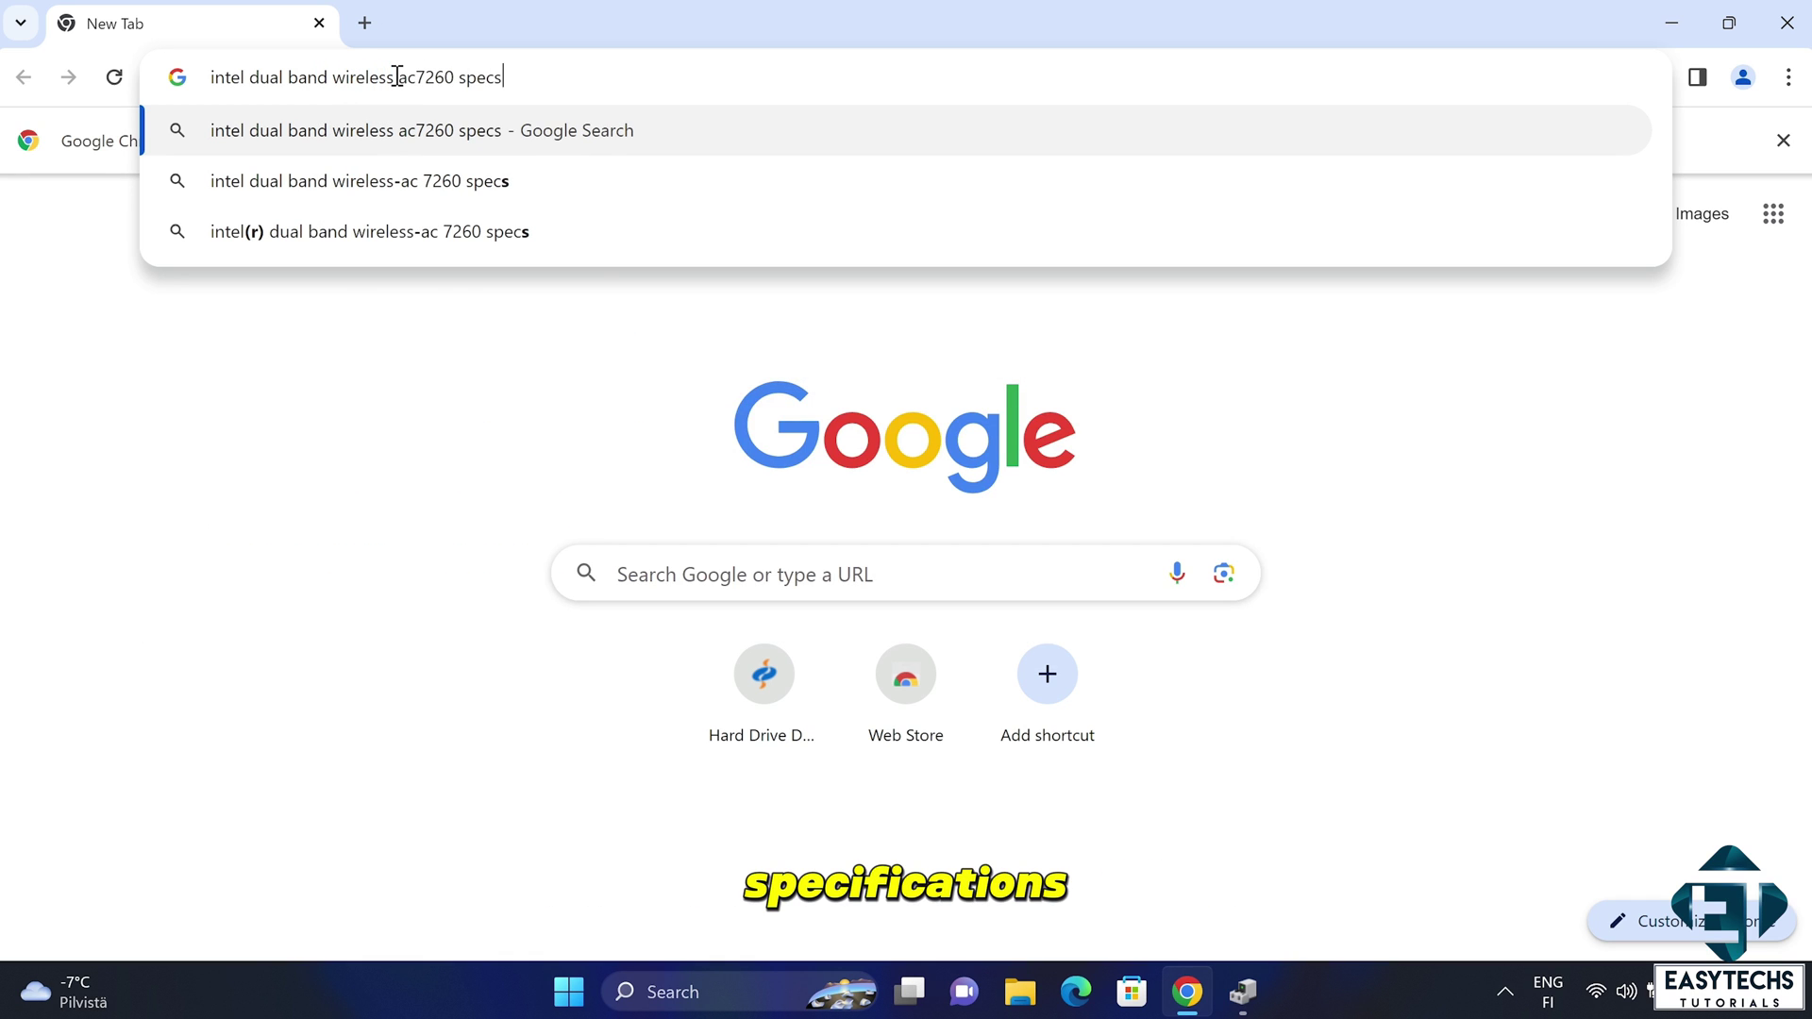
pyautogui.press('Return')
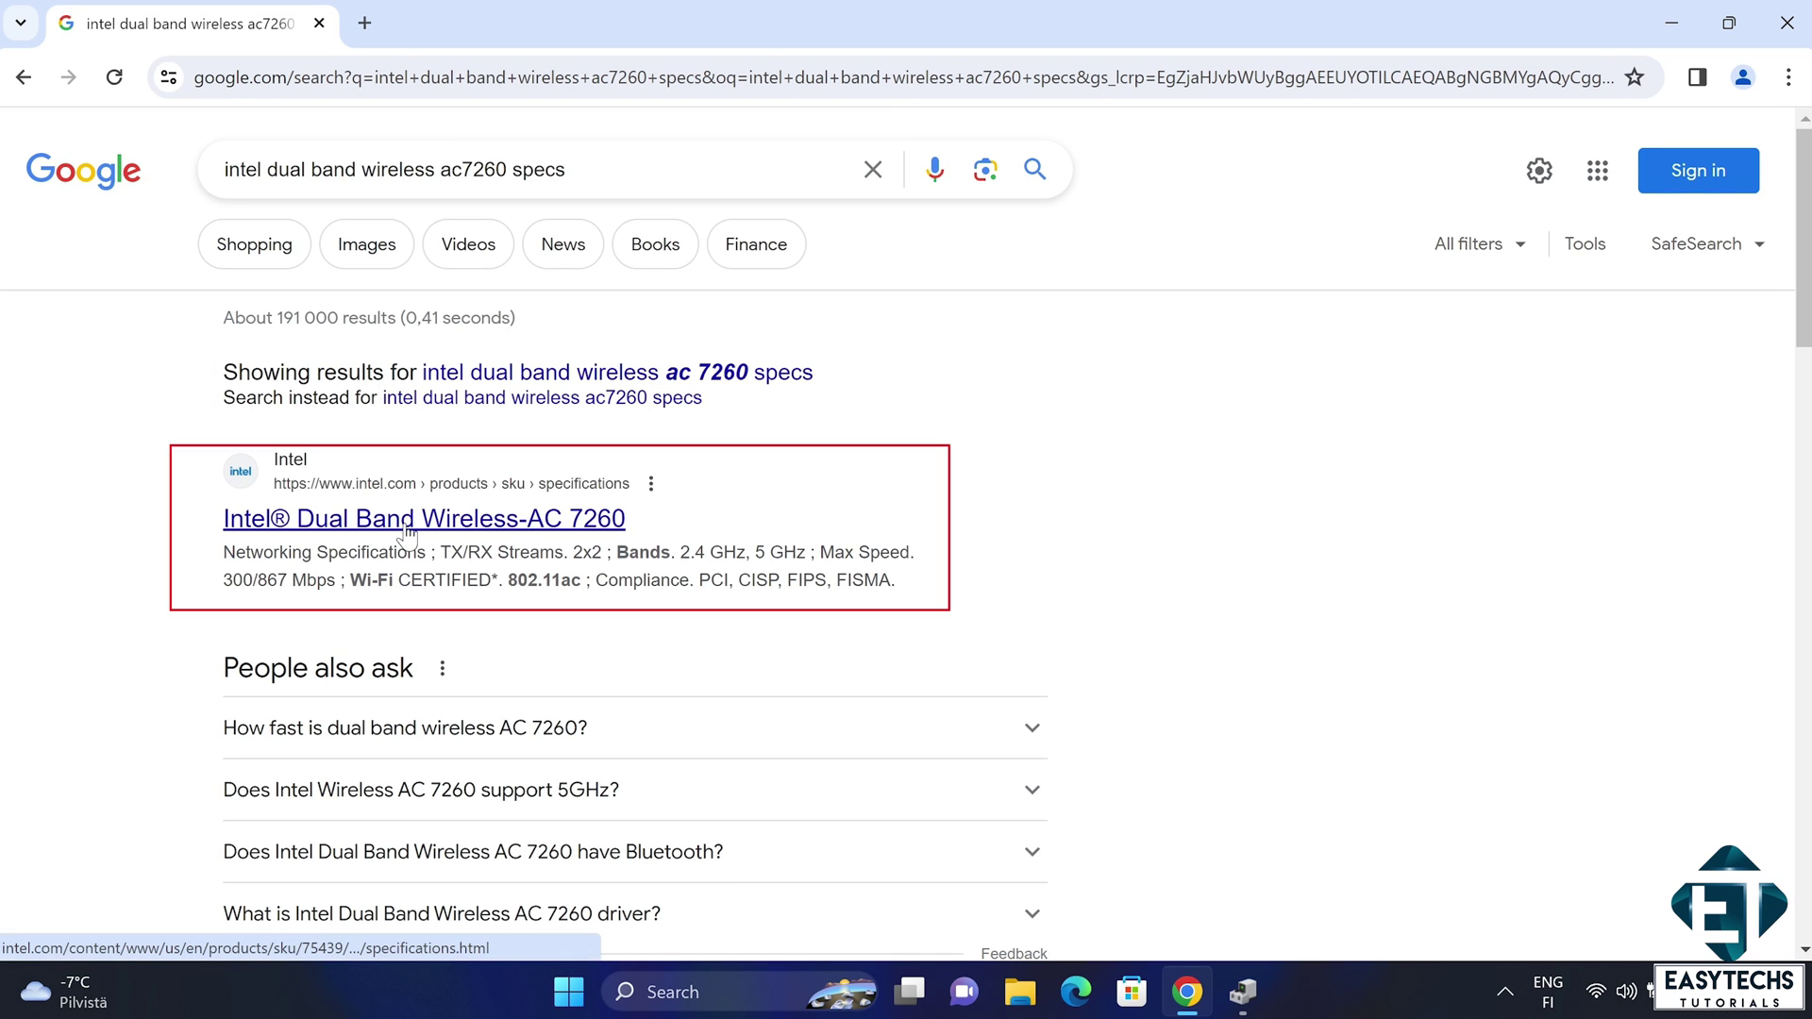
pyautogui.rightClick(406, 533)
pyautogui.click(425, 550)
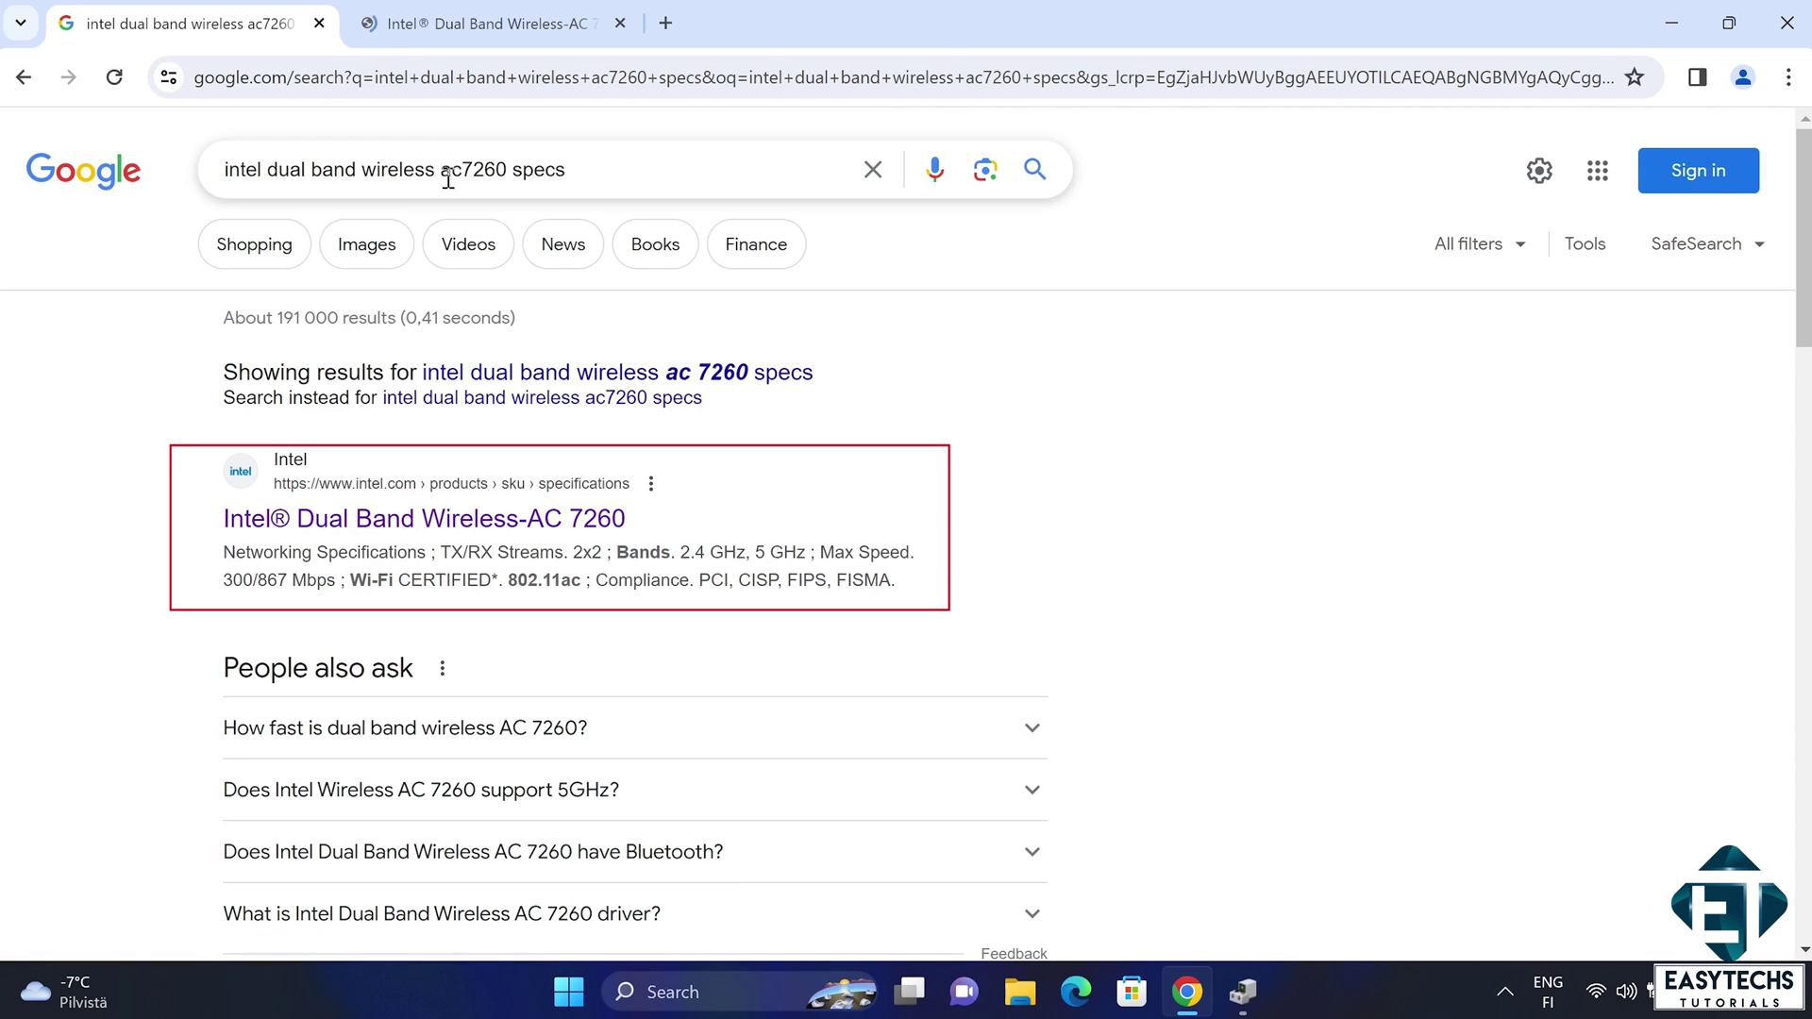
pyautogui.hotkey('ctrl', 'Tab')
pyautogui.scroll(-8, 960, 657)
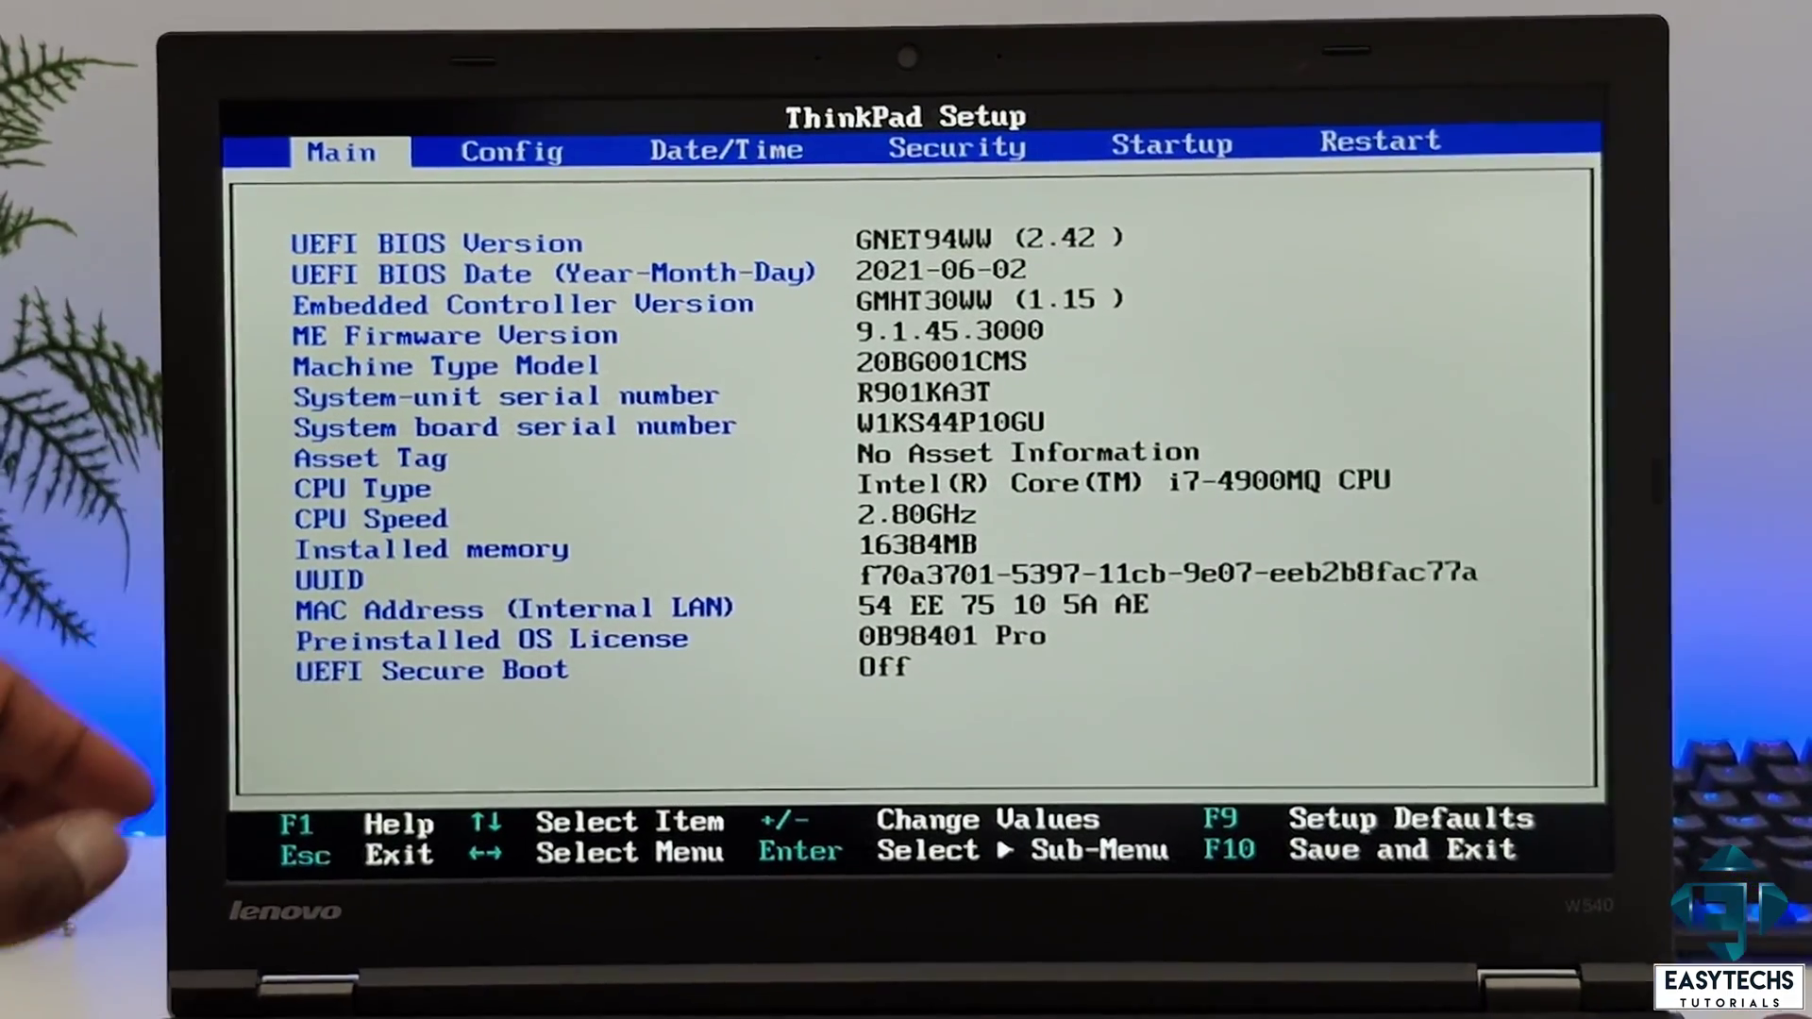
# - Confirm Bluetooth is Enabled under Security > I/O Port Access, then save and exit with F10
pyautogui.press('Right')
pyautogui.press('Right')
pyautogui.press('Right')
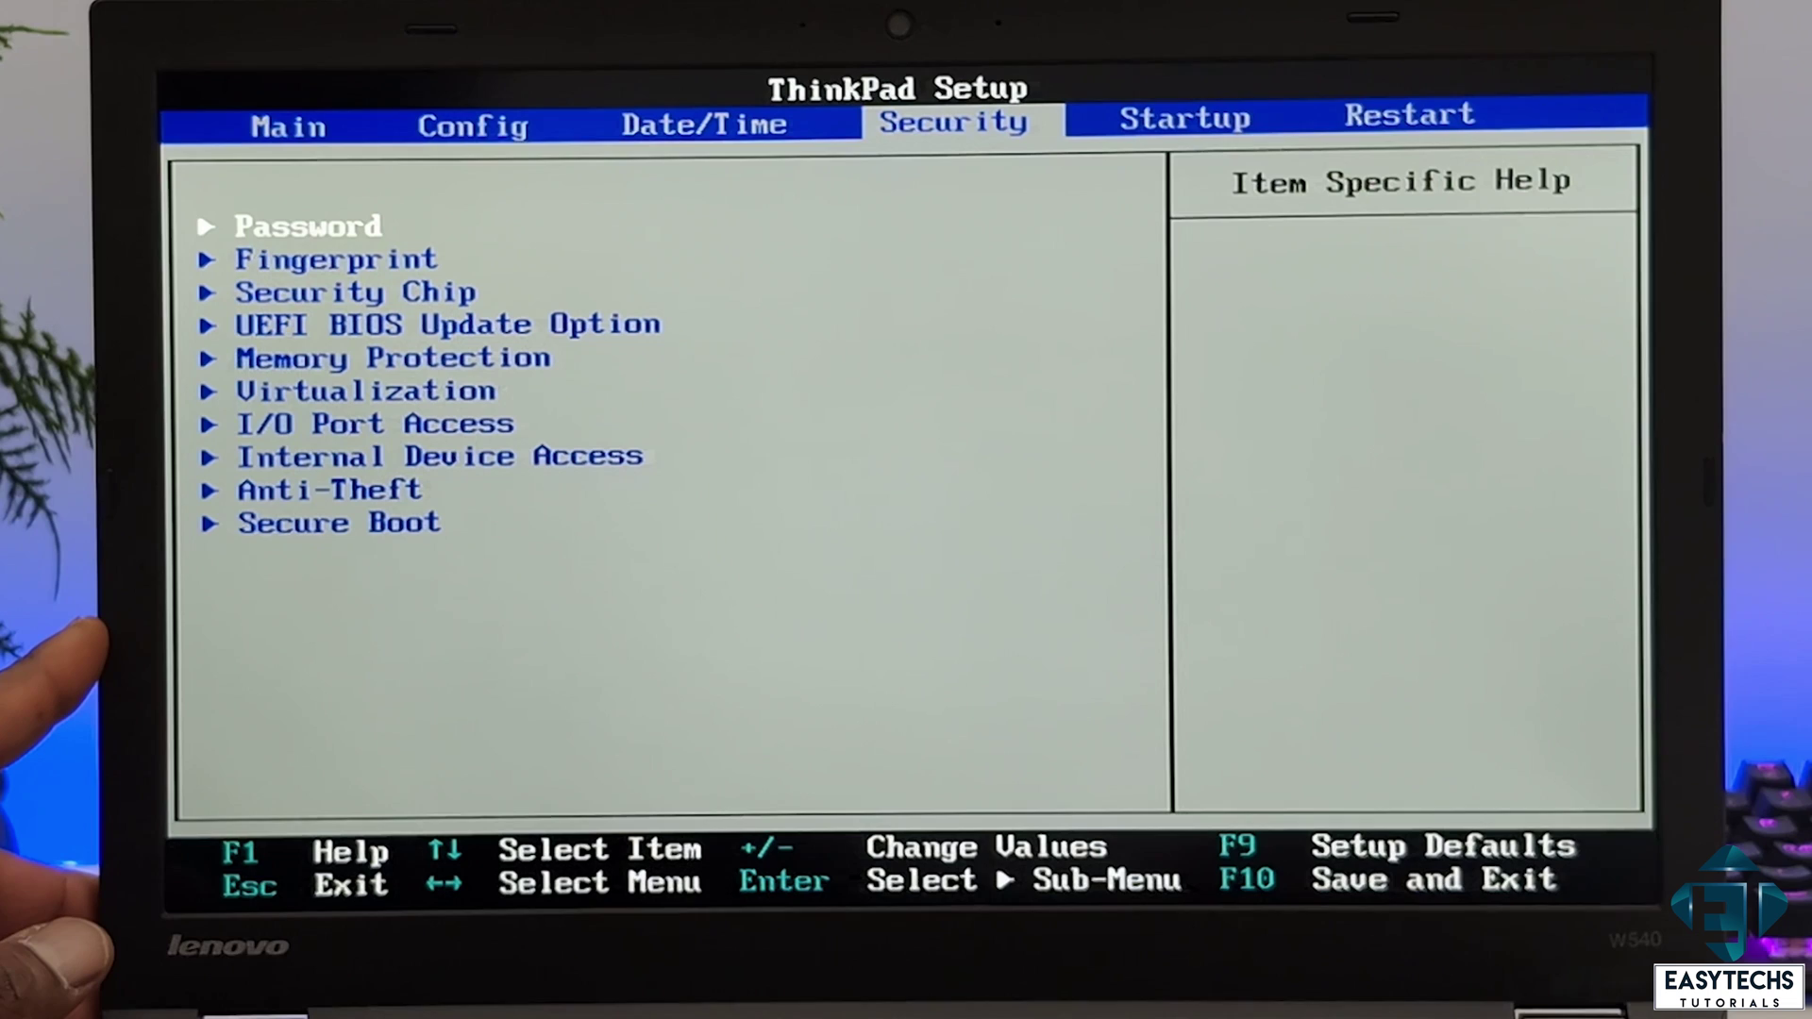
pyautogui.press('Down')
pyautogui.press('Down')
pyautogui.press('Down')
pyautogui.press('Down')
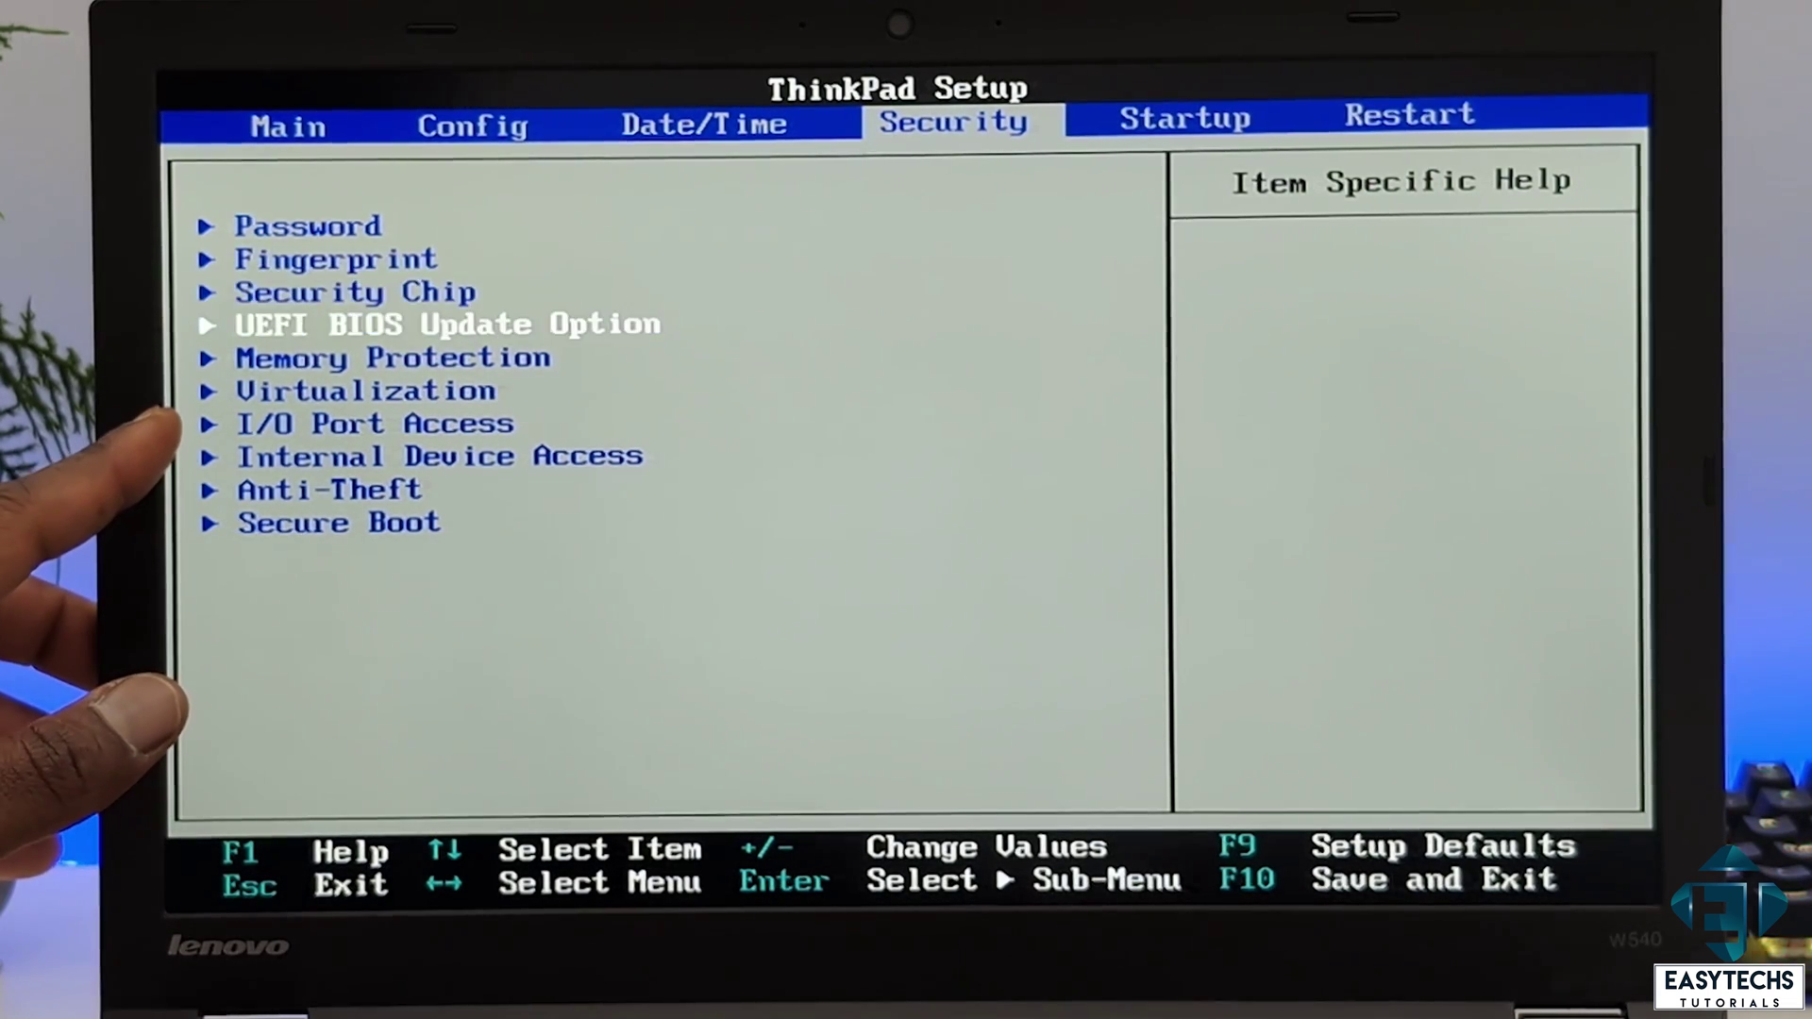
pyautogui.press('Down')
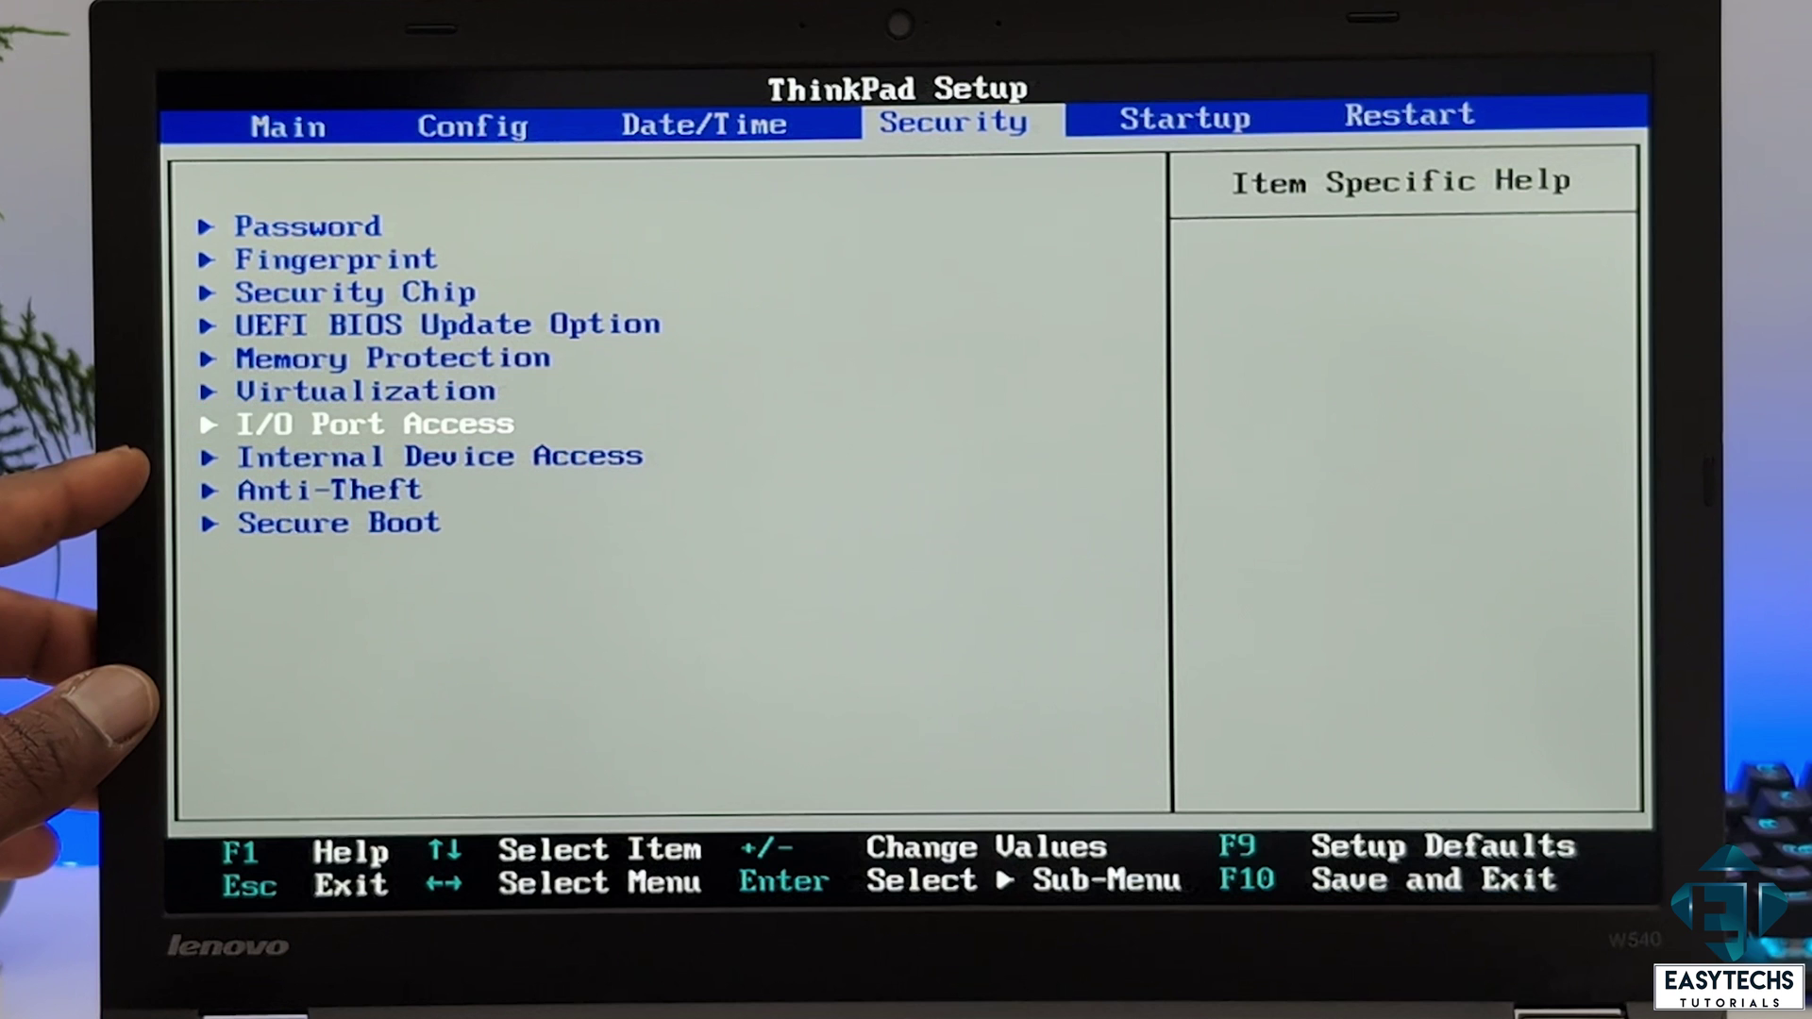
pyautogui.press('Return')
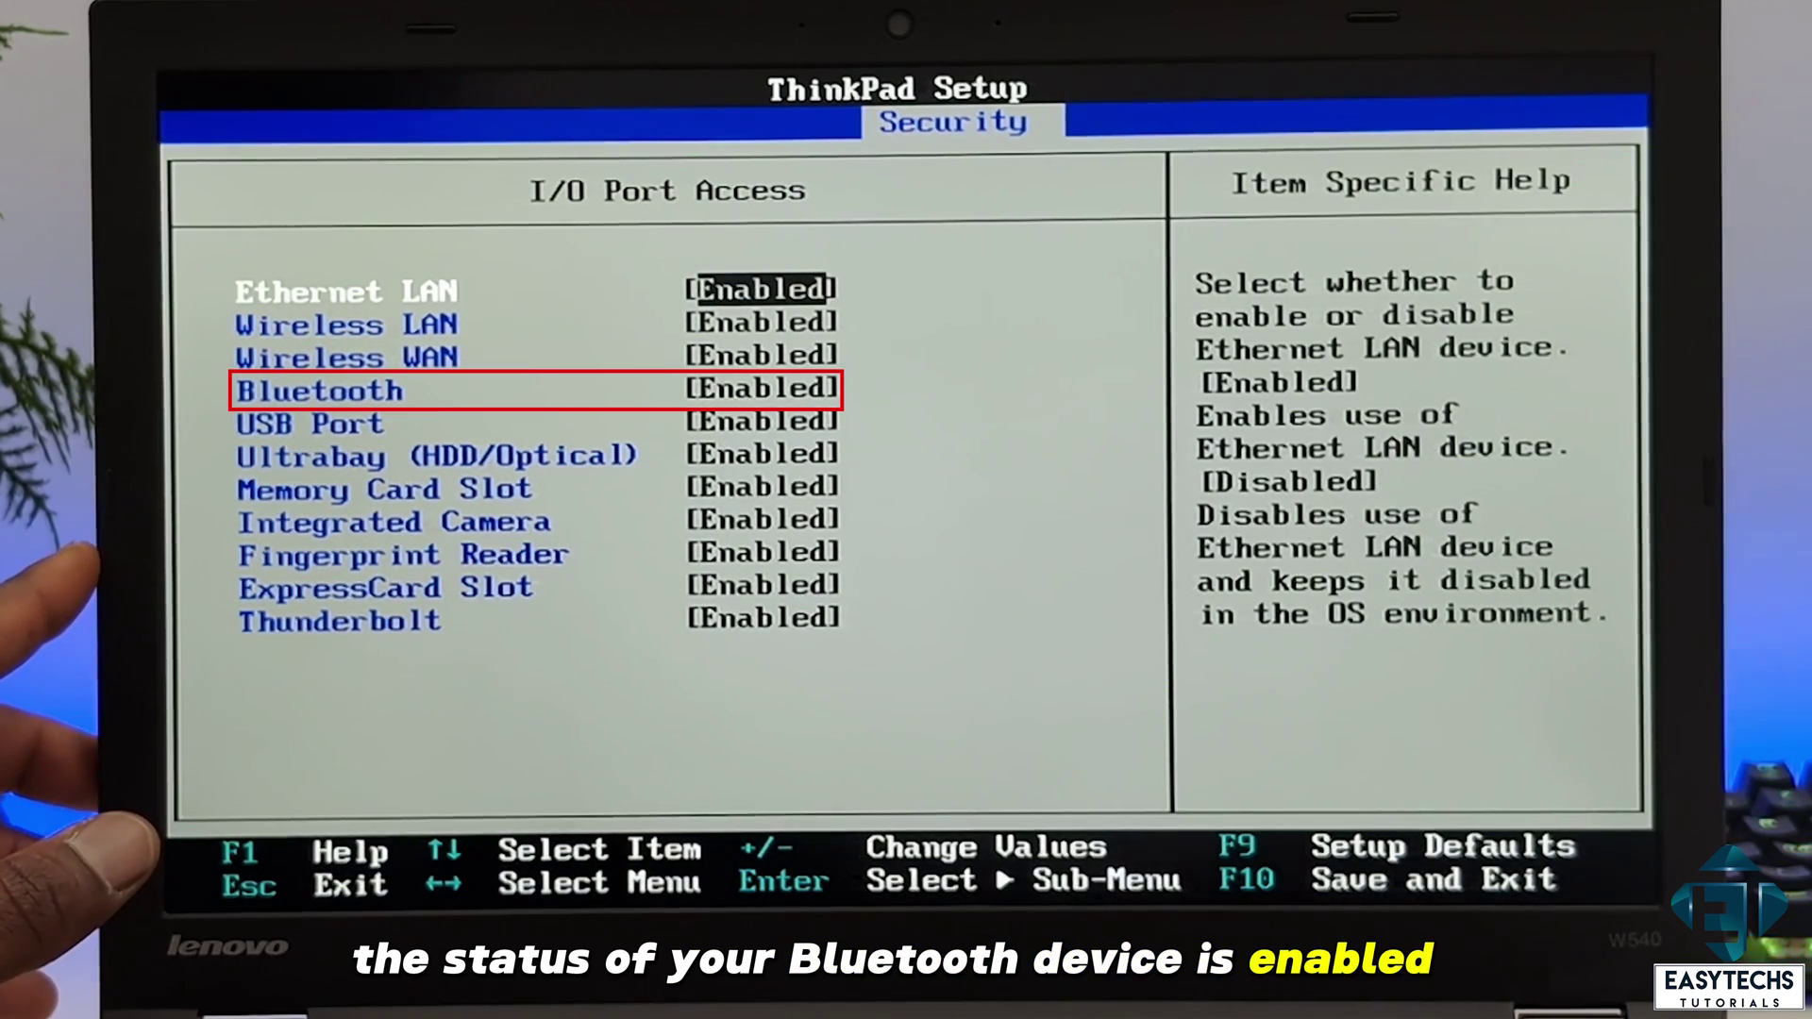
pyautogui.press('Down')
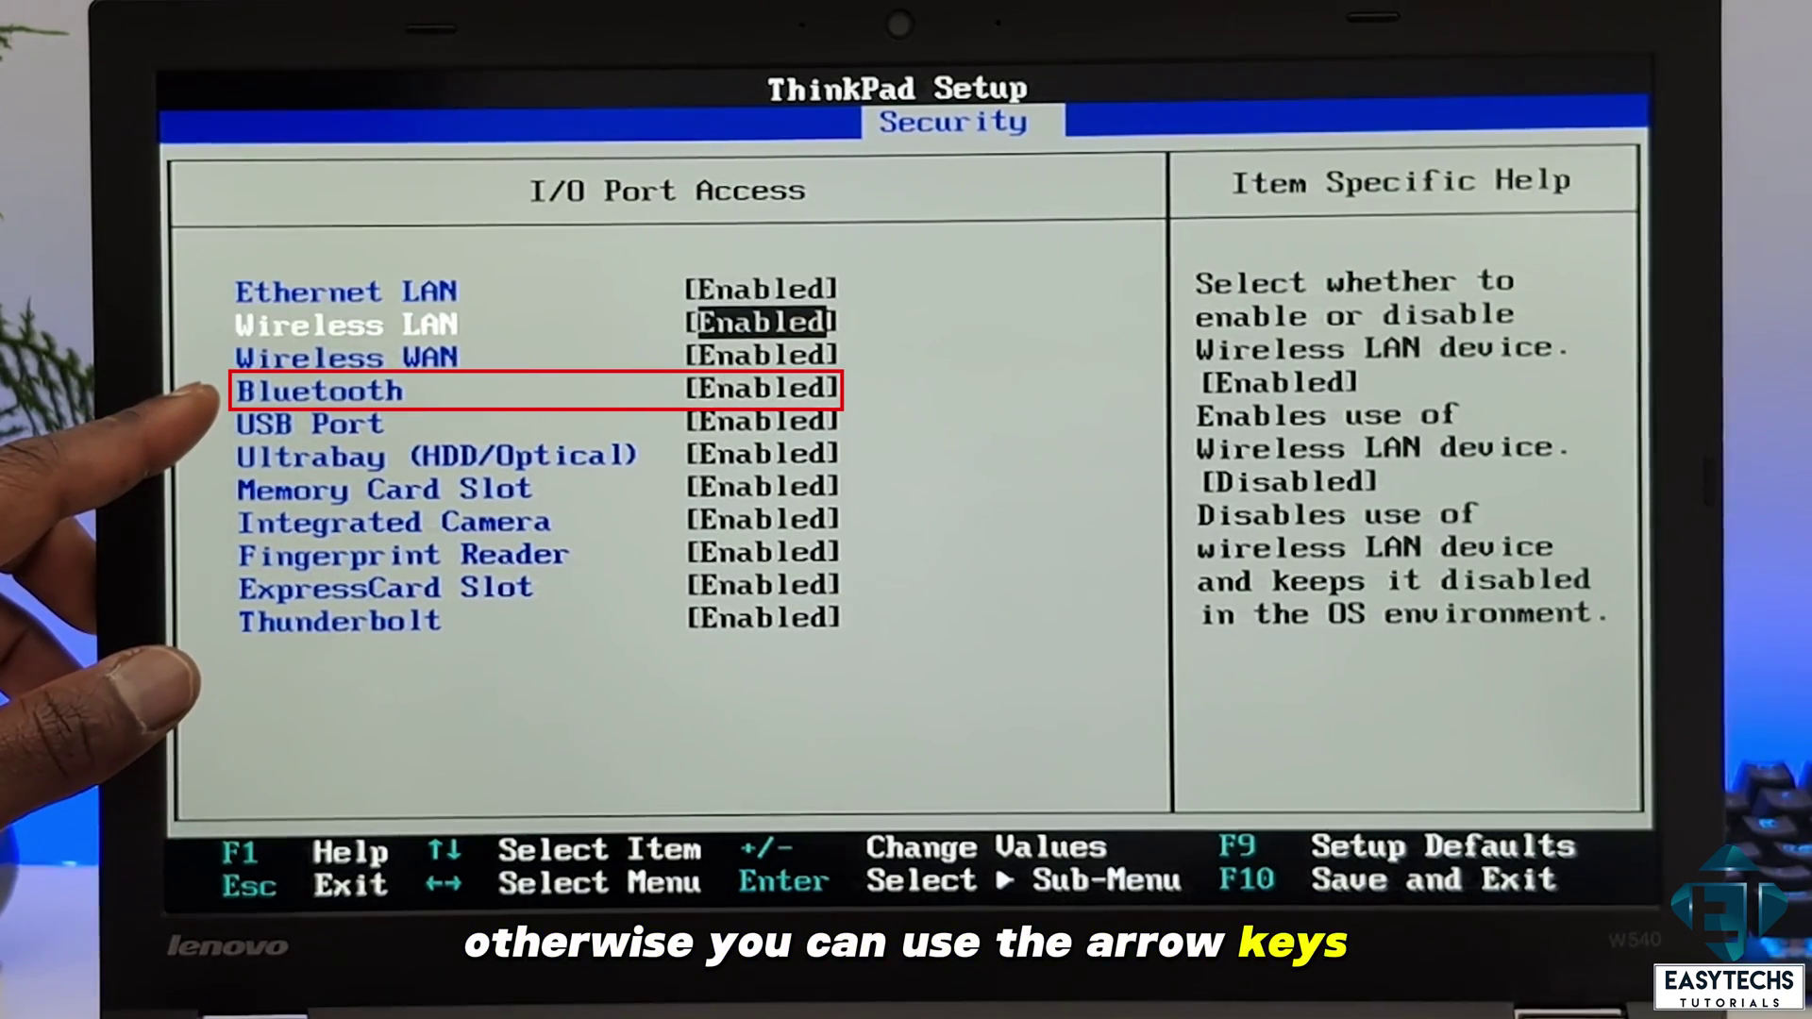
pyautogui.press('Down')
pyautogui.press('Down')
pyautogui.press('Return')
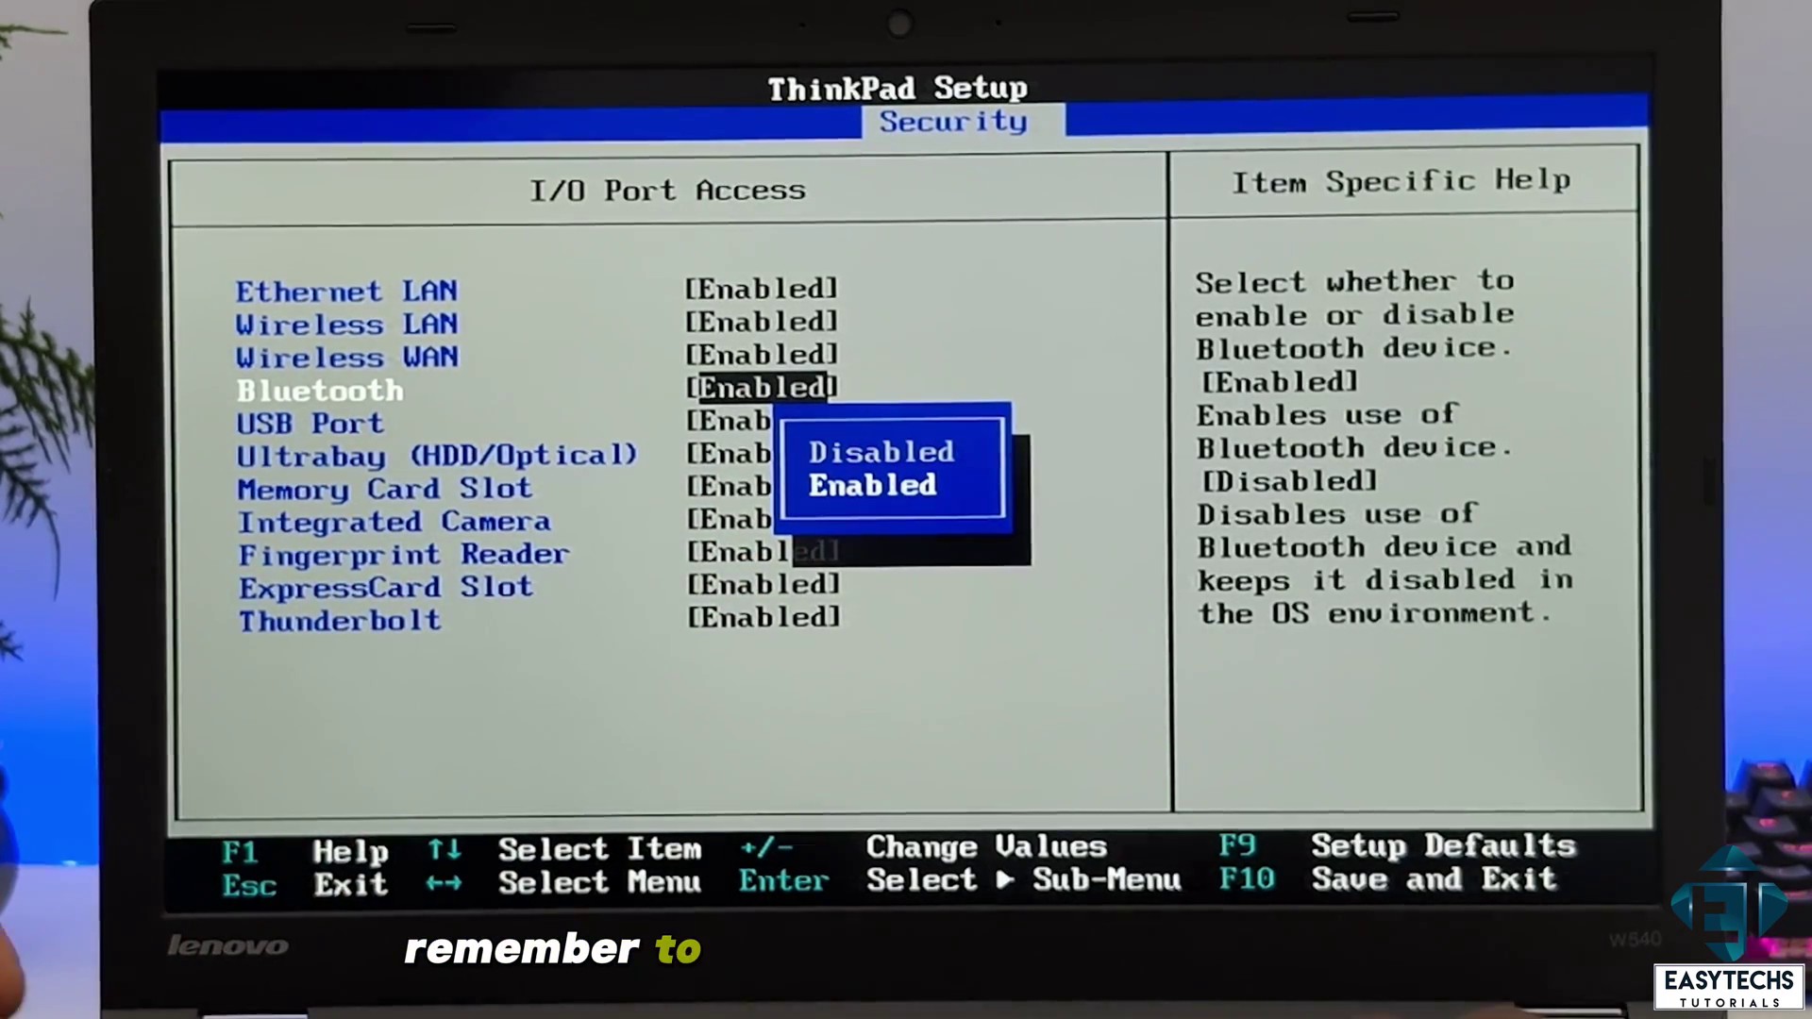
pyautogui.press('Escape')
pyautogui.press('Escape')
pyautogui.press('F10')
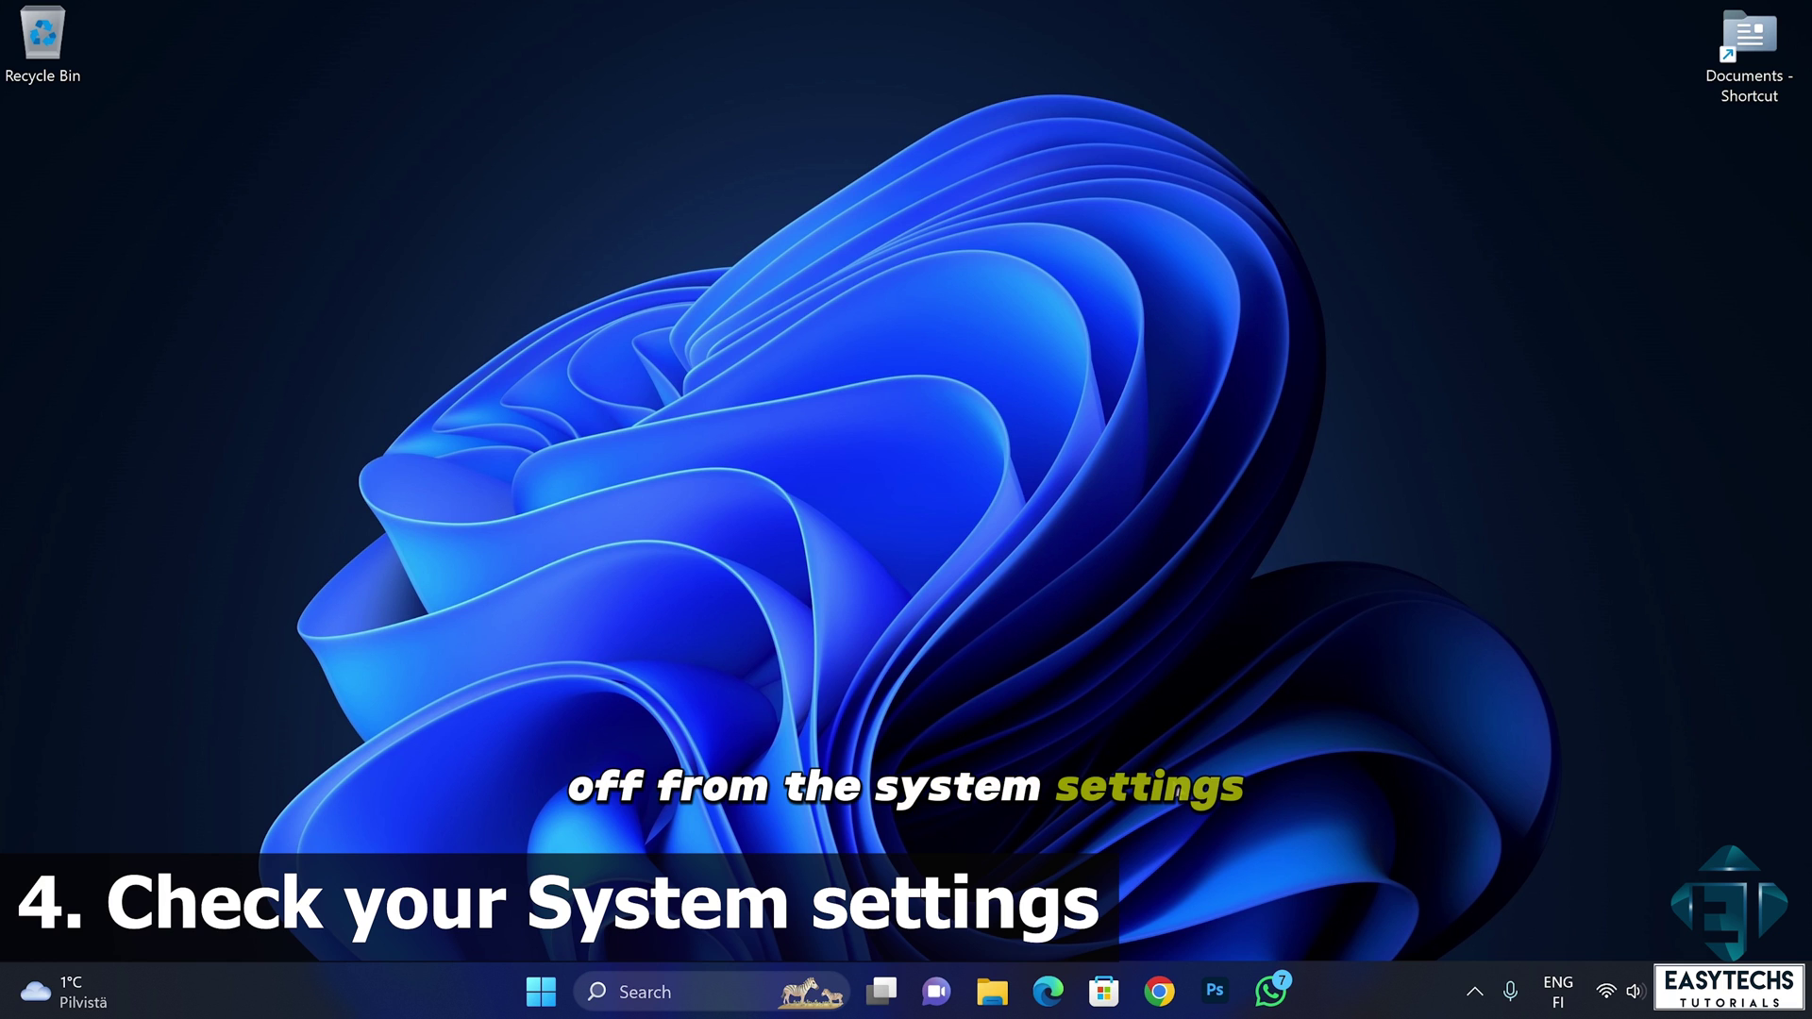
# - Switch Bluetooth On in Settings > Bluetooth & devices and check the new Bluetooth tray icon's menu
pyautogui.rightClick(536, 1002)
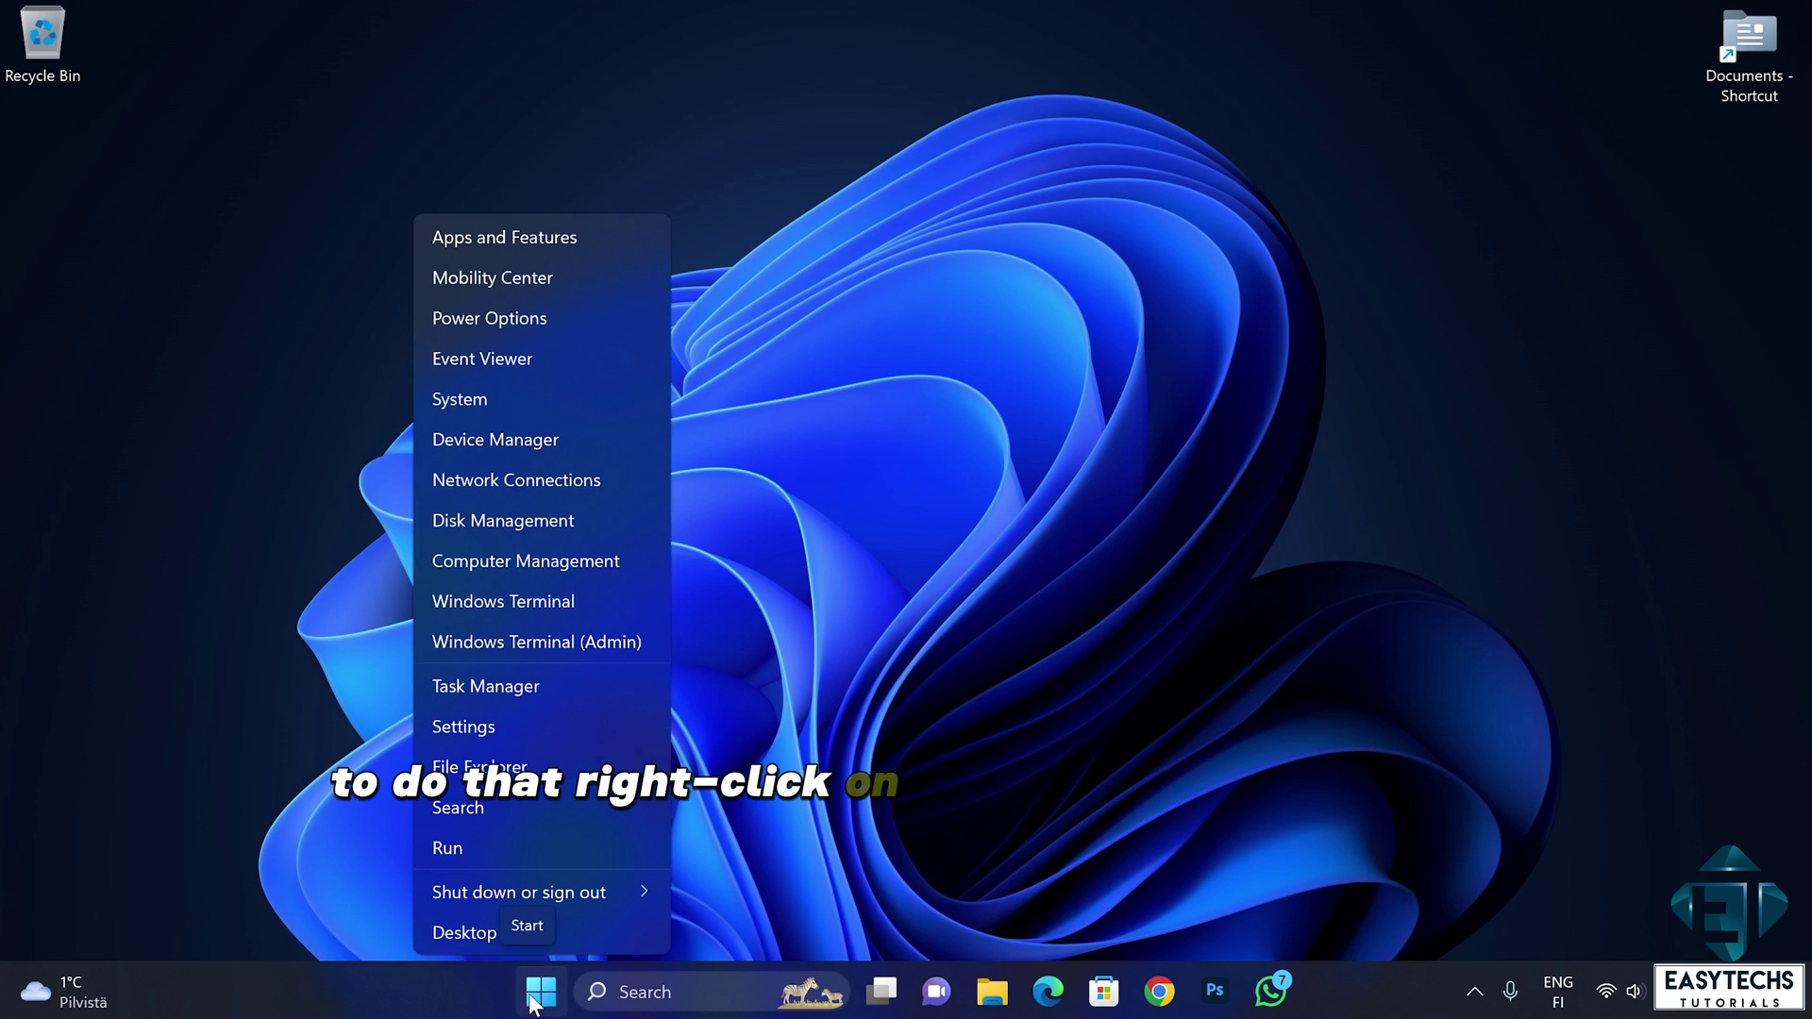
pyautogui.click(500, 731)
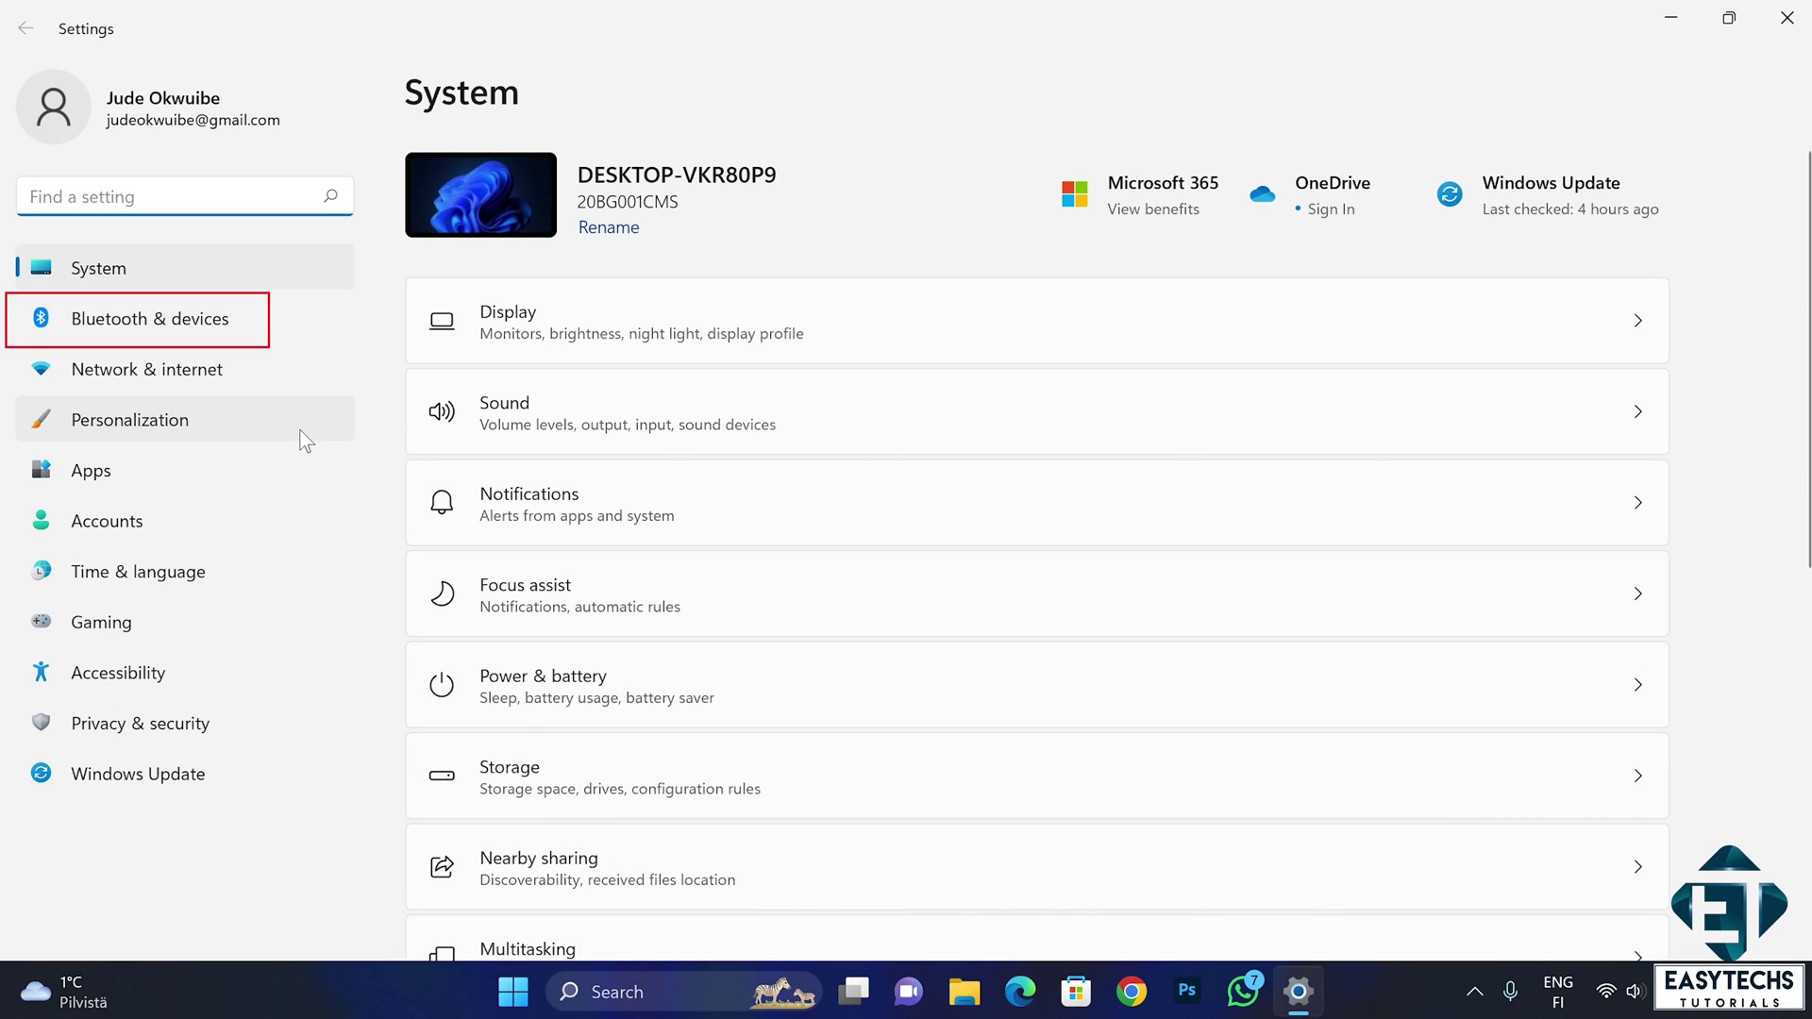
pyautogui.click(176, 328)
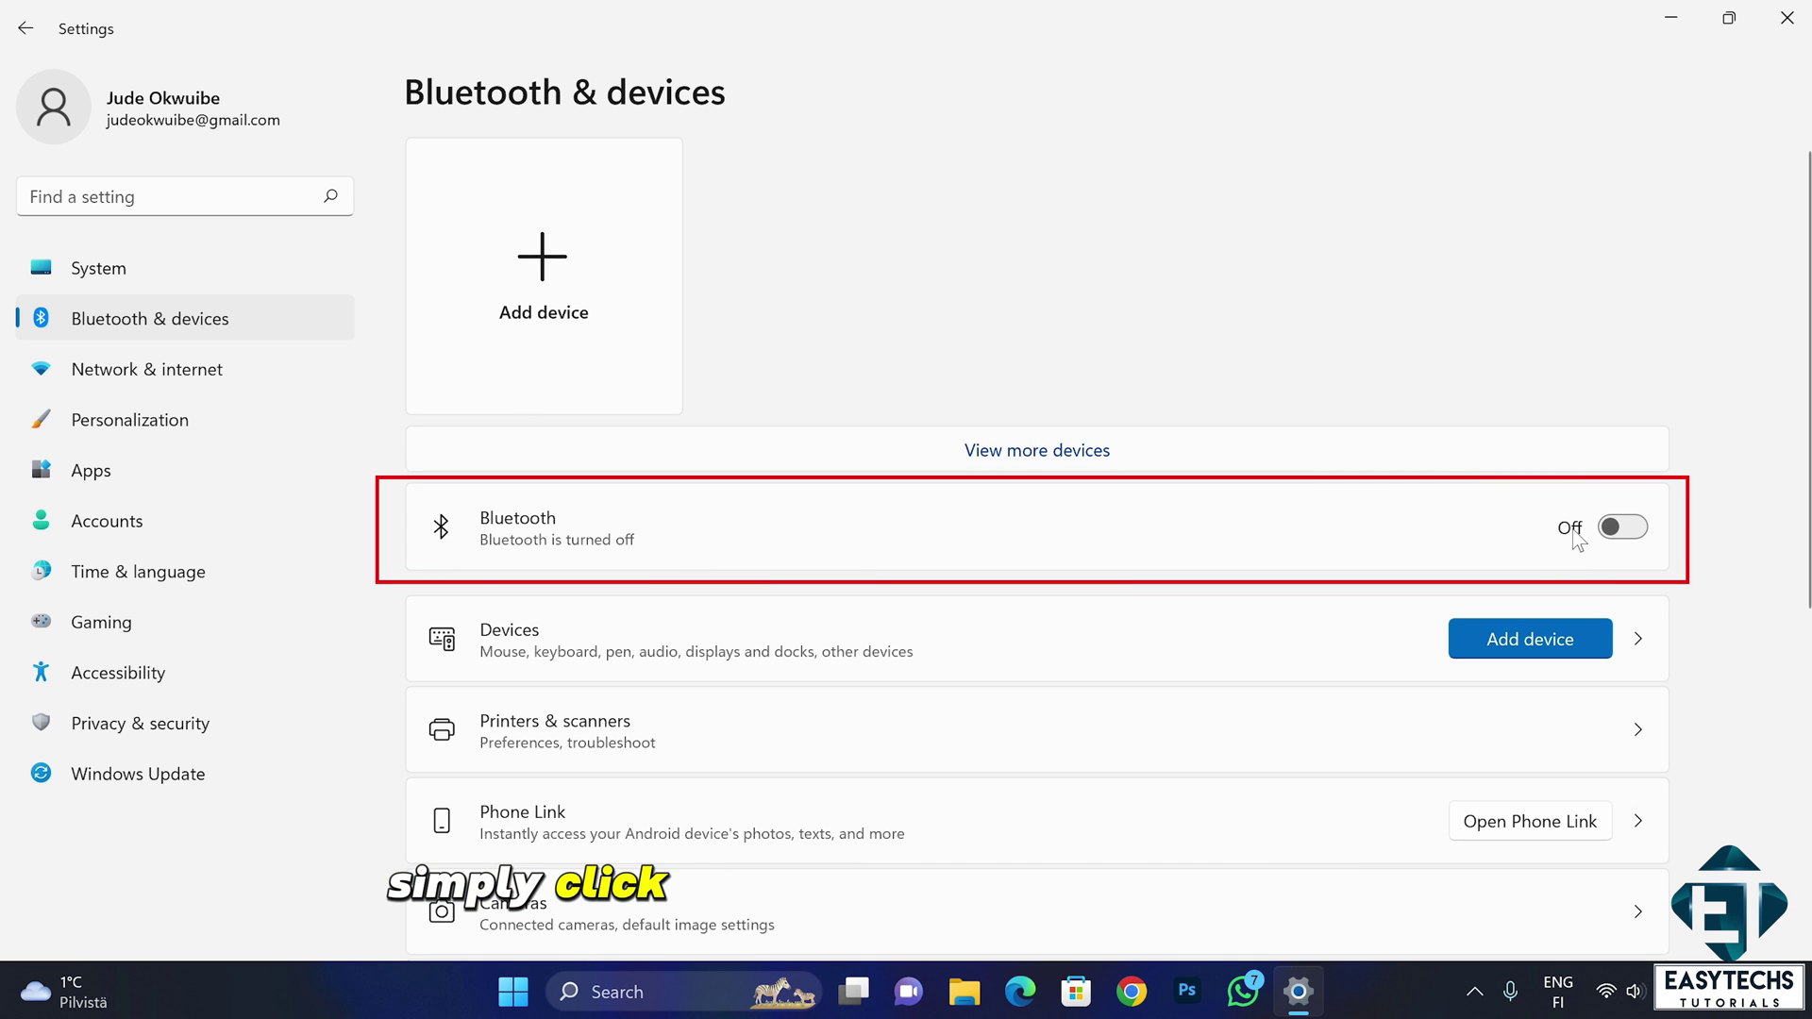
pyautogui.click(1618, 531)
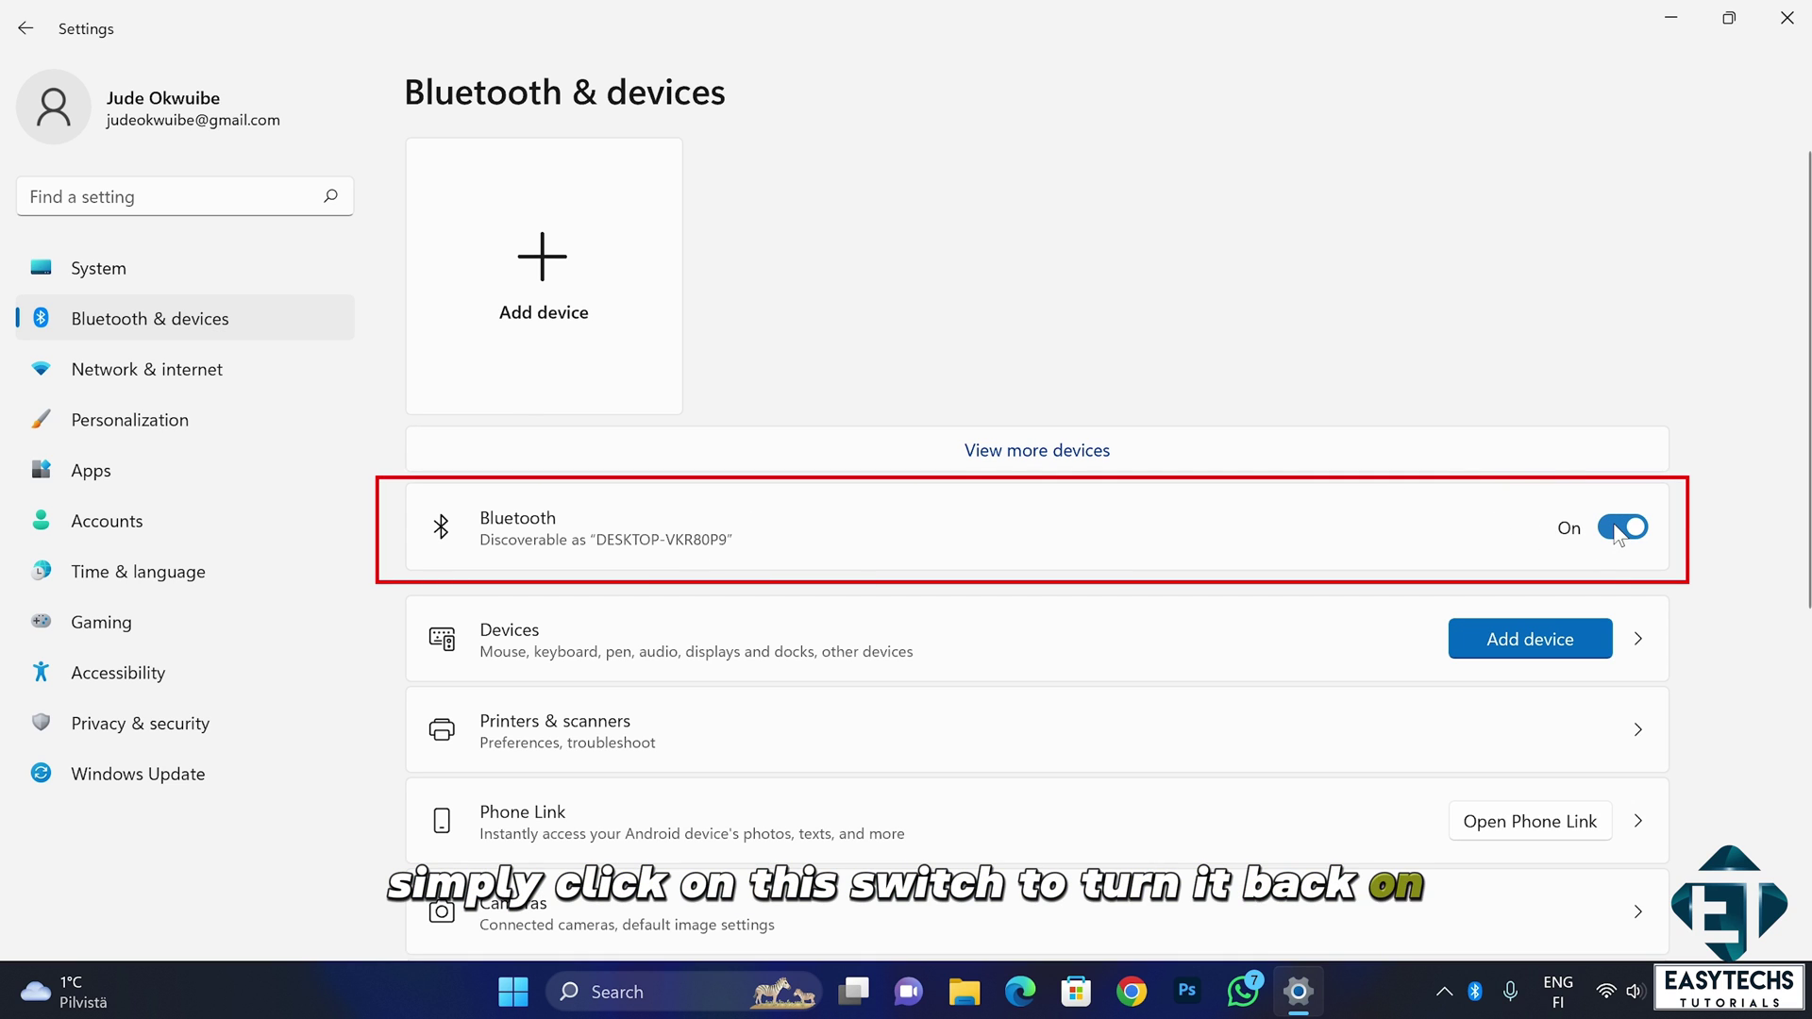
pyautogui.rightClick(1476, 1000)
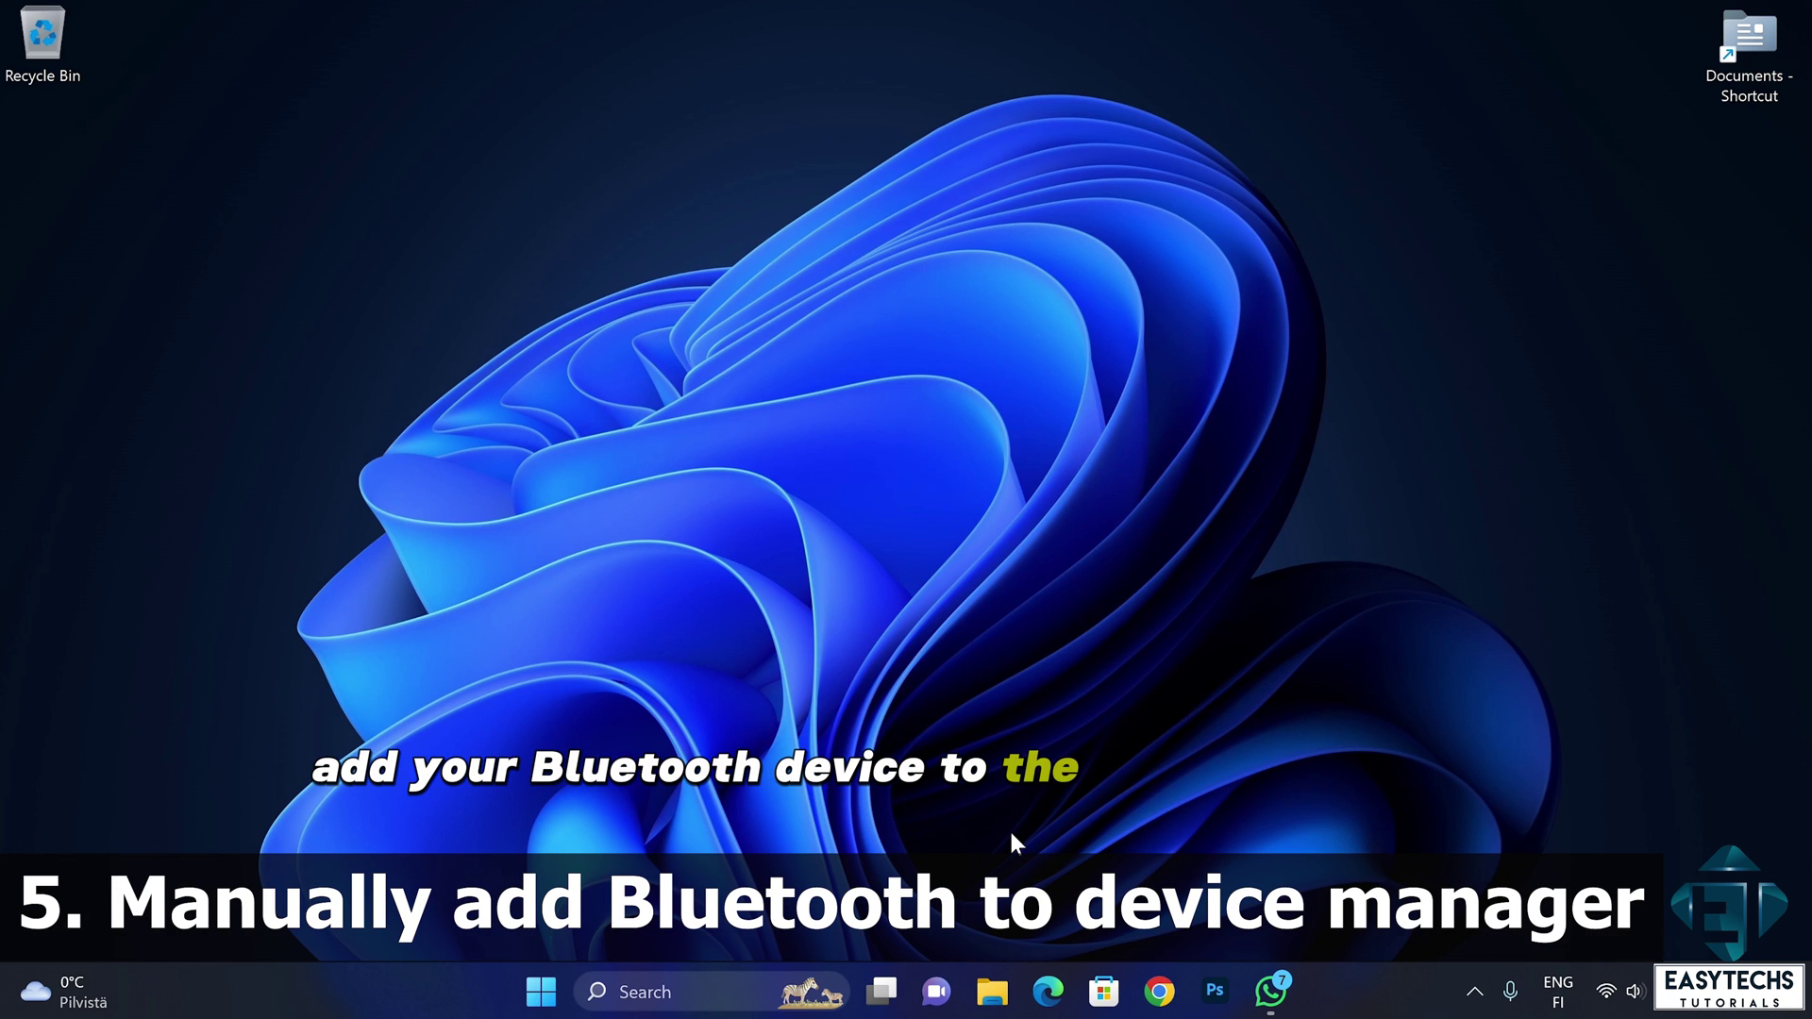
# - Open Device Manager and start Action > Add legacy hardware
pyautogui.rightClick(544, 991)
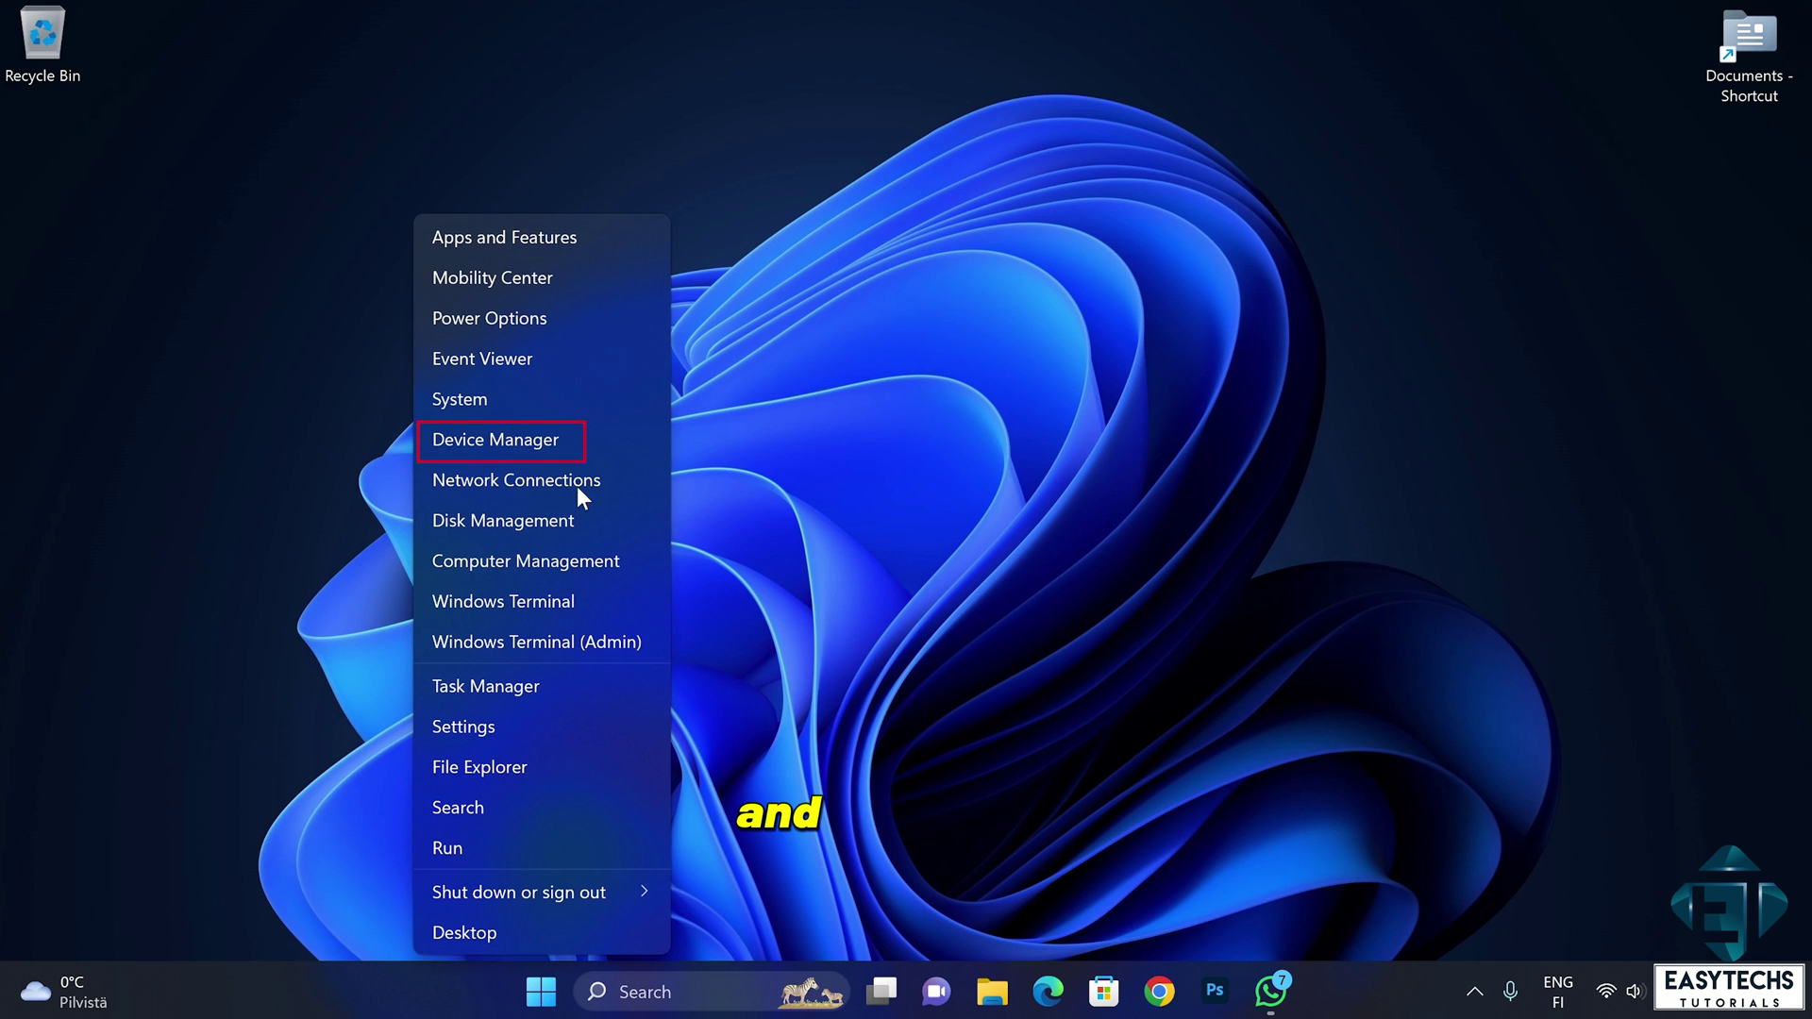
pyautogui.click(563, 439)
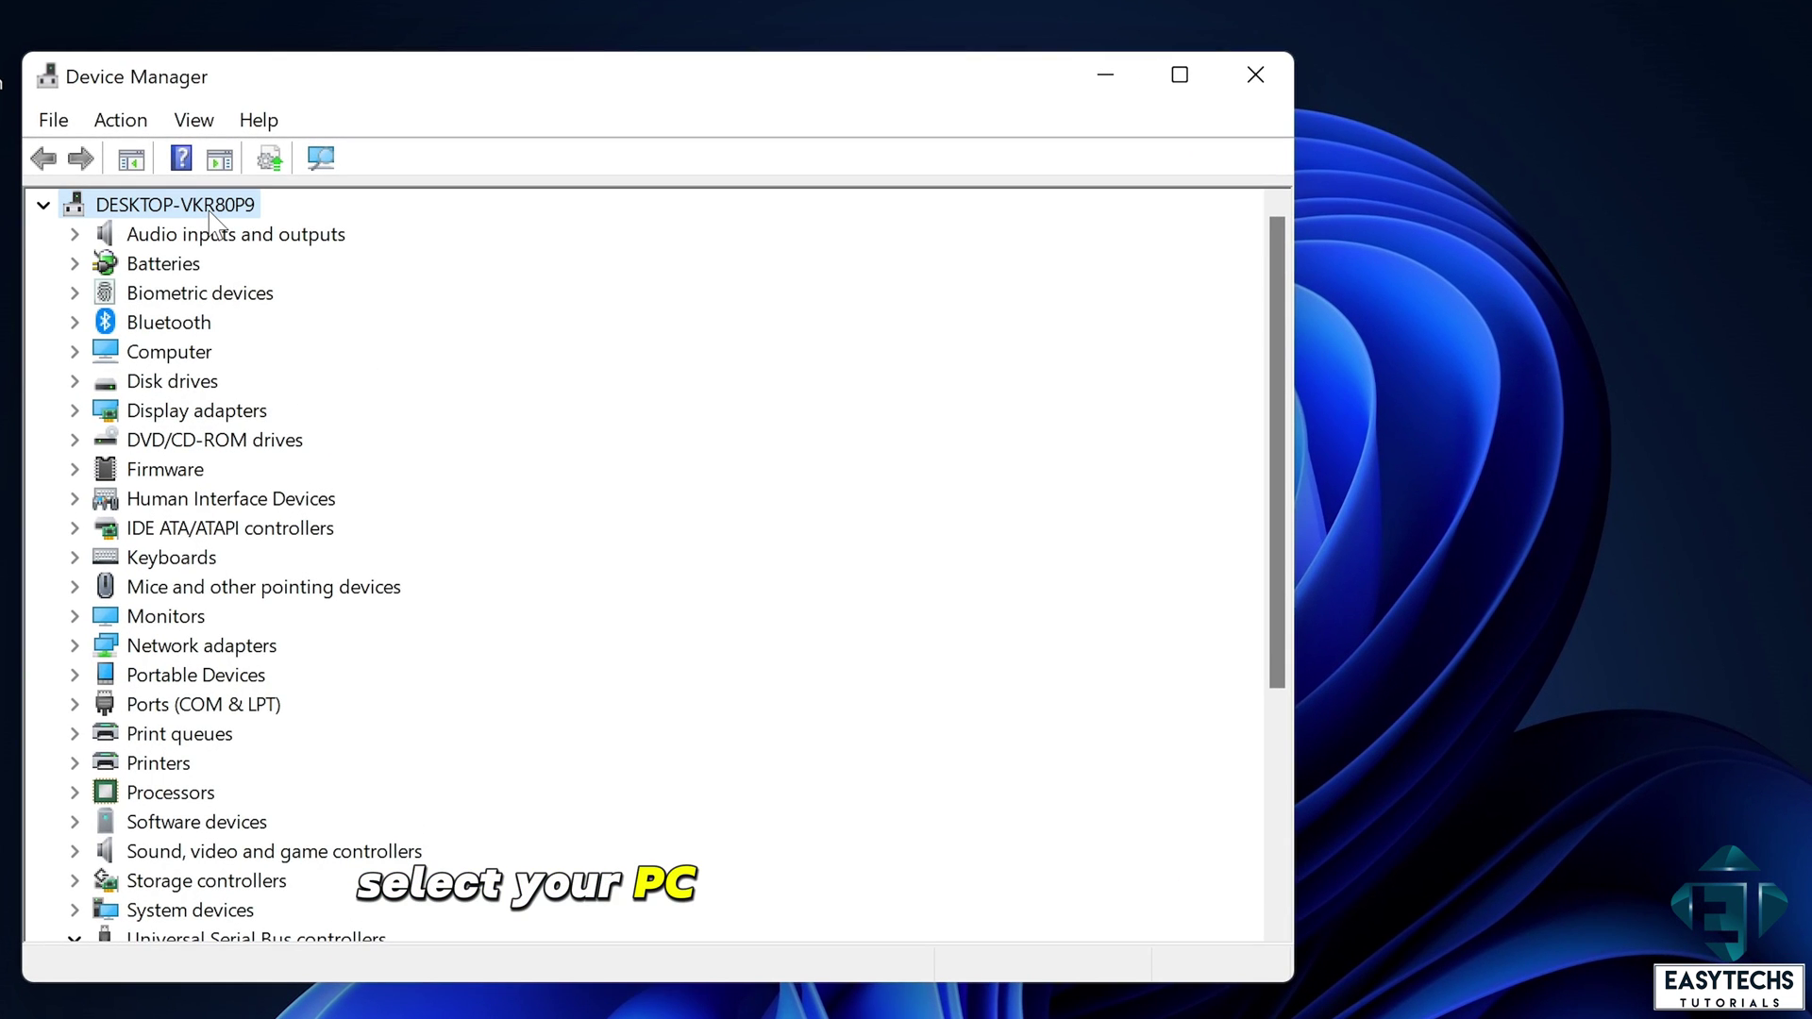
pyautogui.click(115, 122)
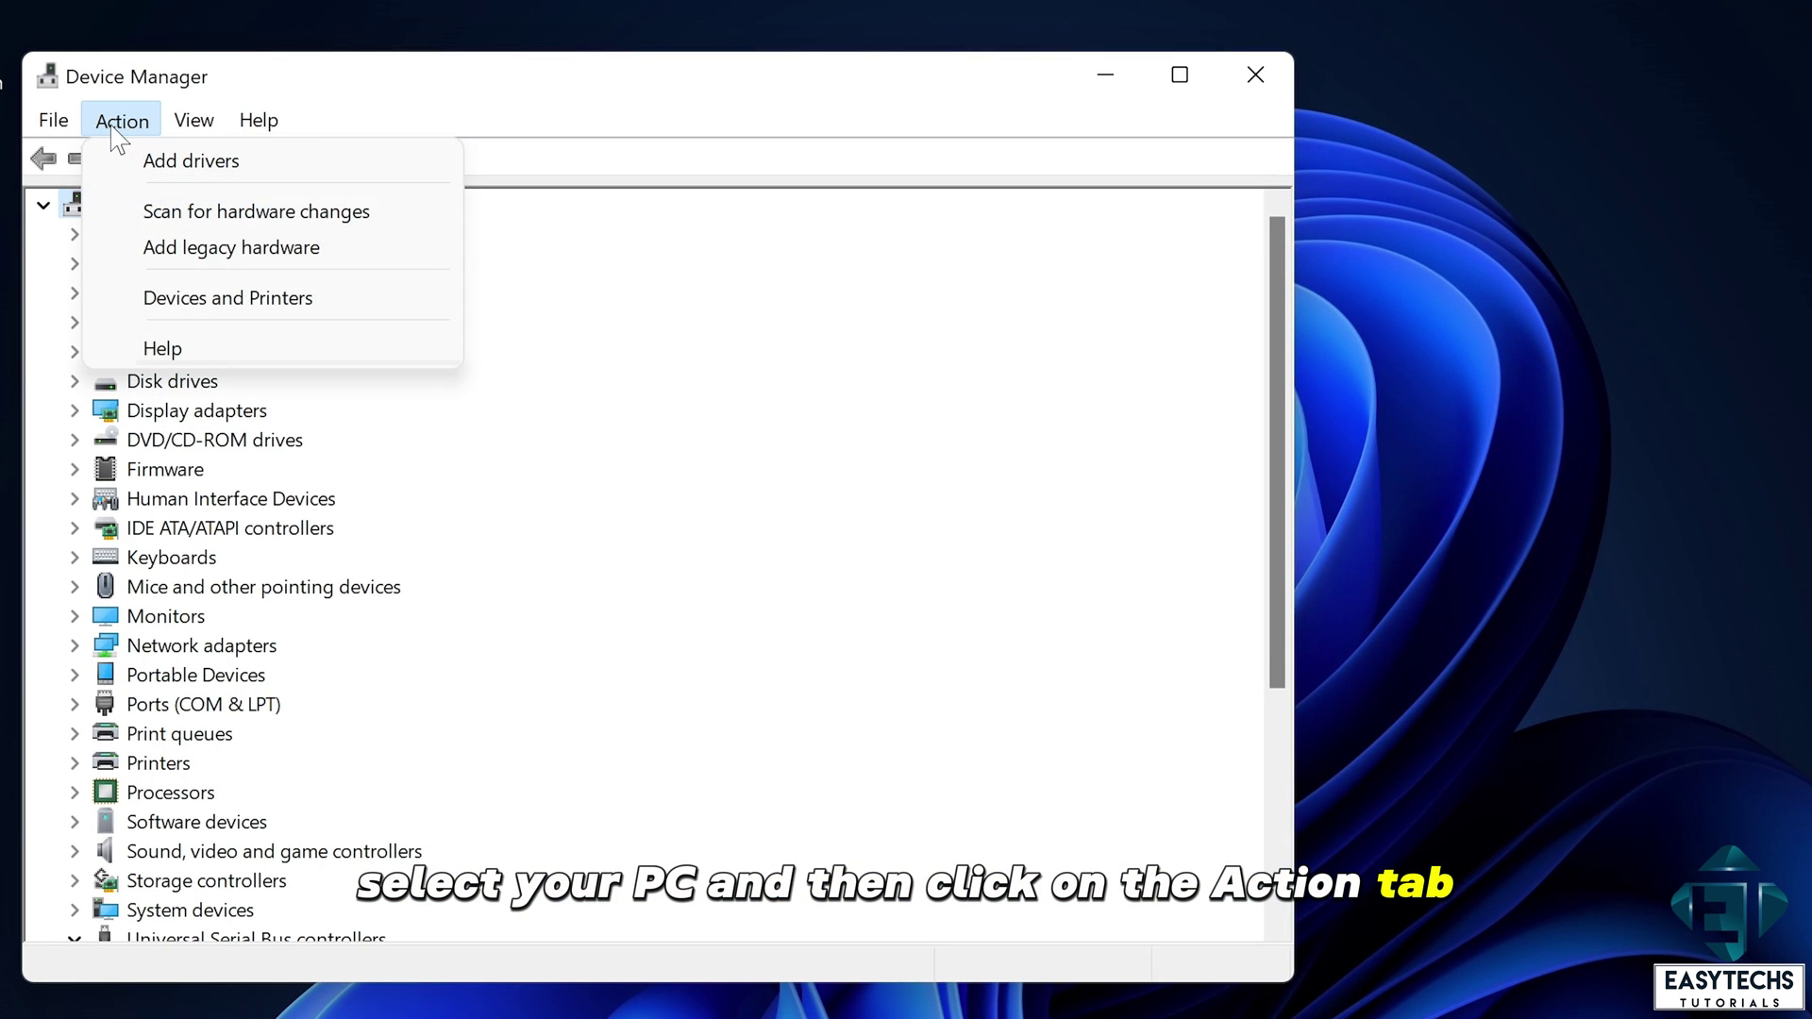
pyautogui.click(196, 248)
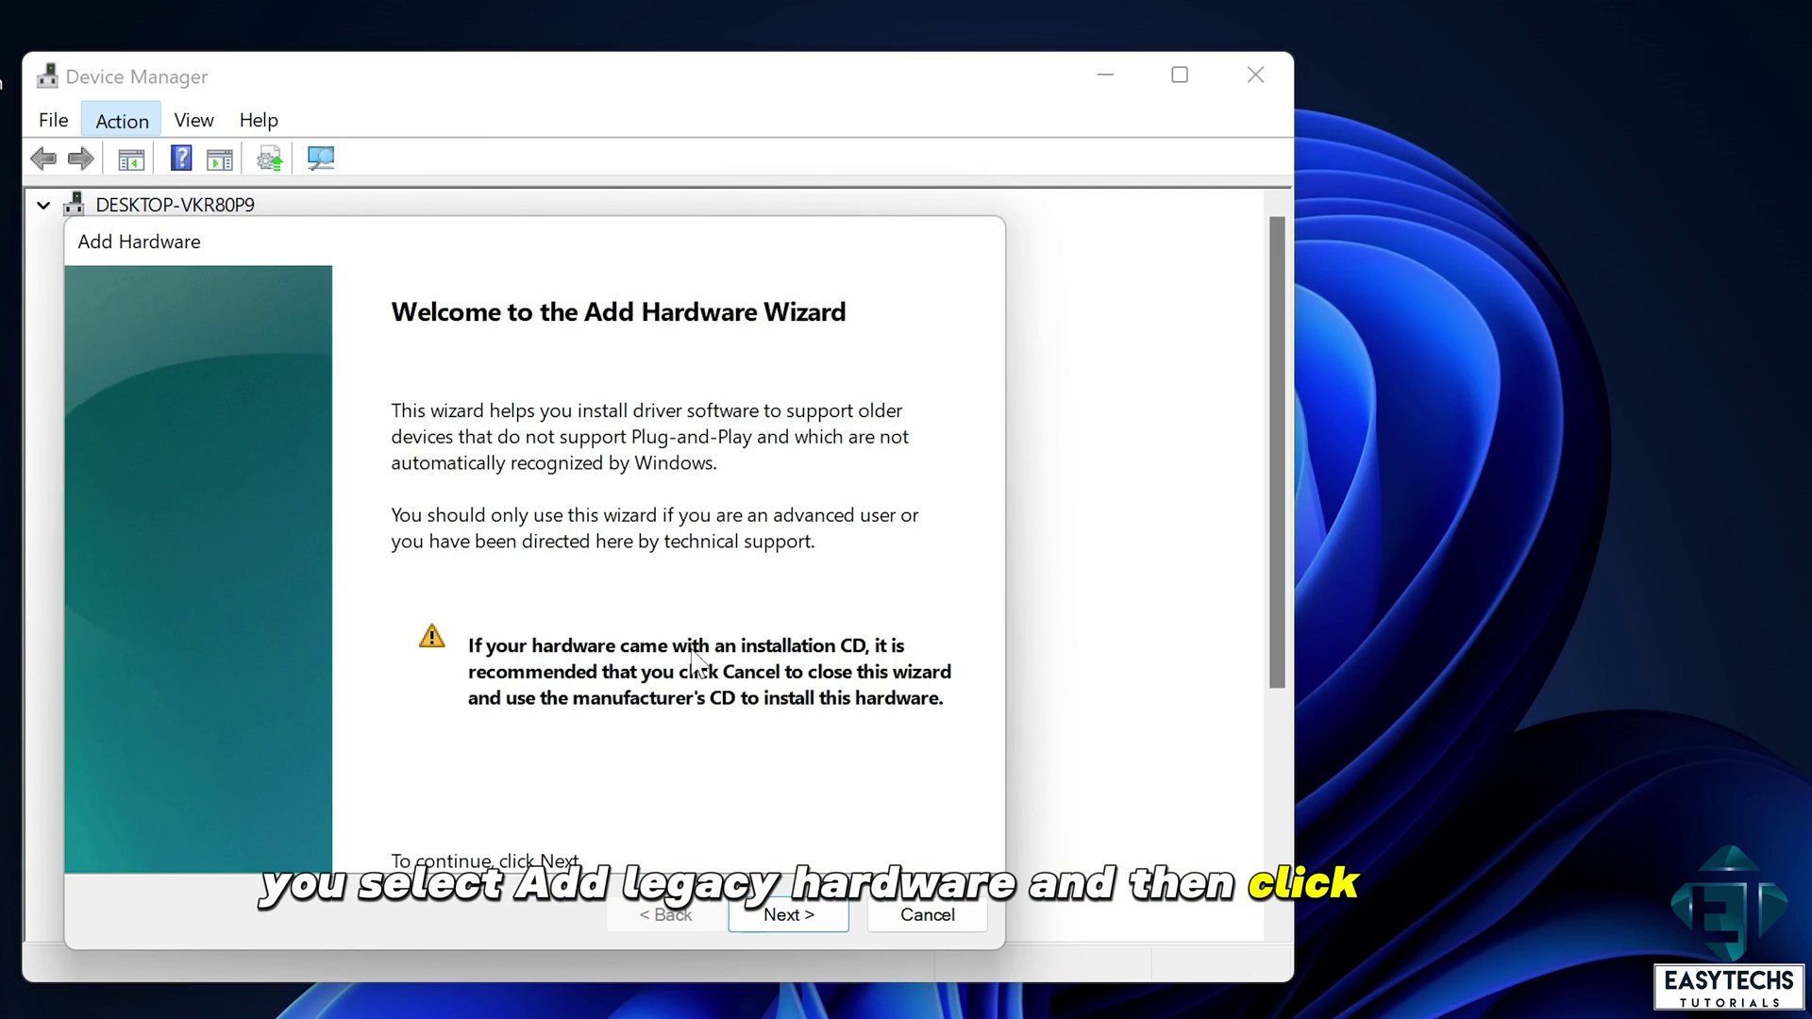
# - Choose to install hardware manually from a list and select Network adapters
pyautogui.click(779, 914)
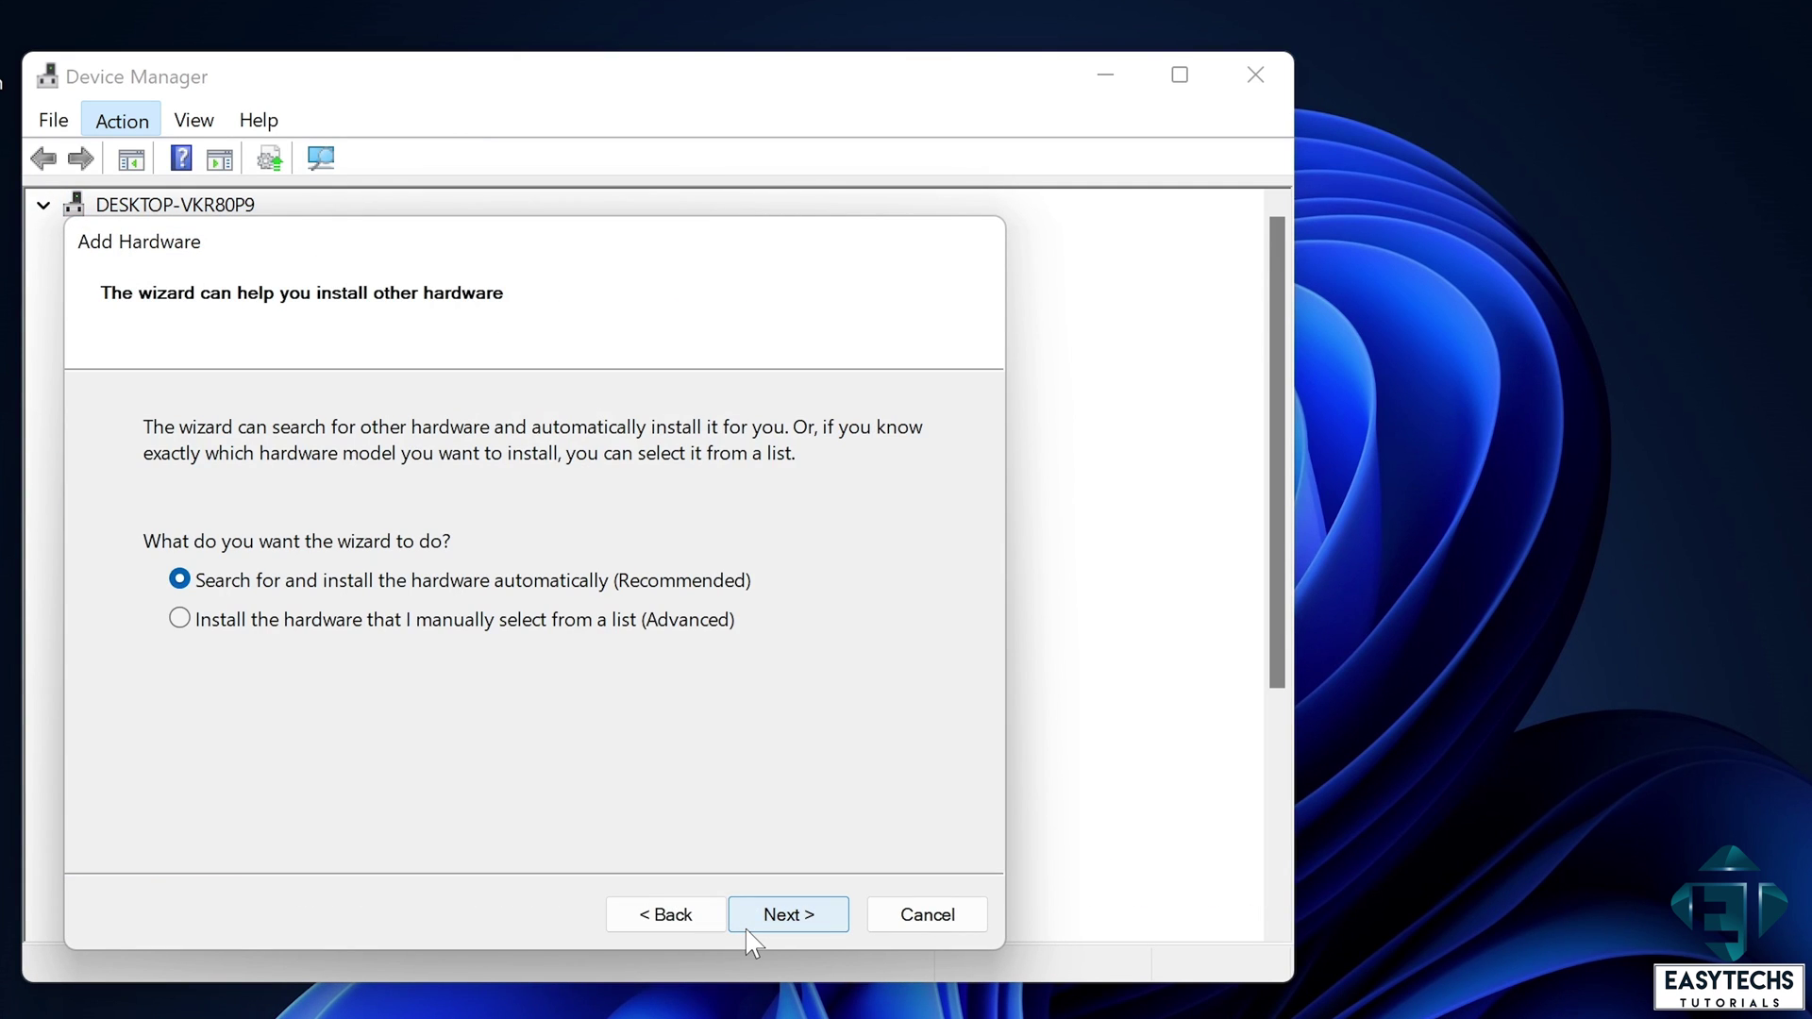
pyautogui.click(440, 623)
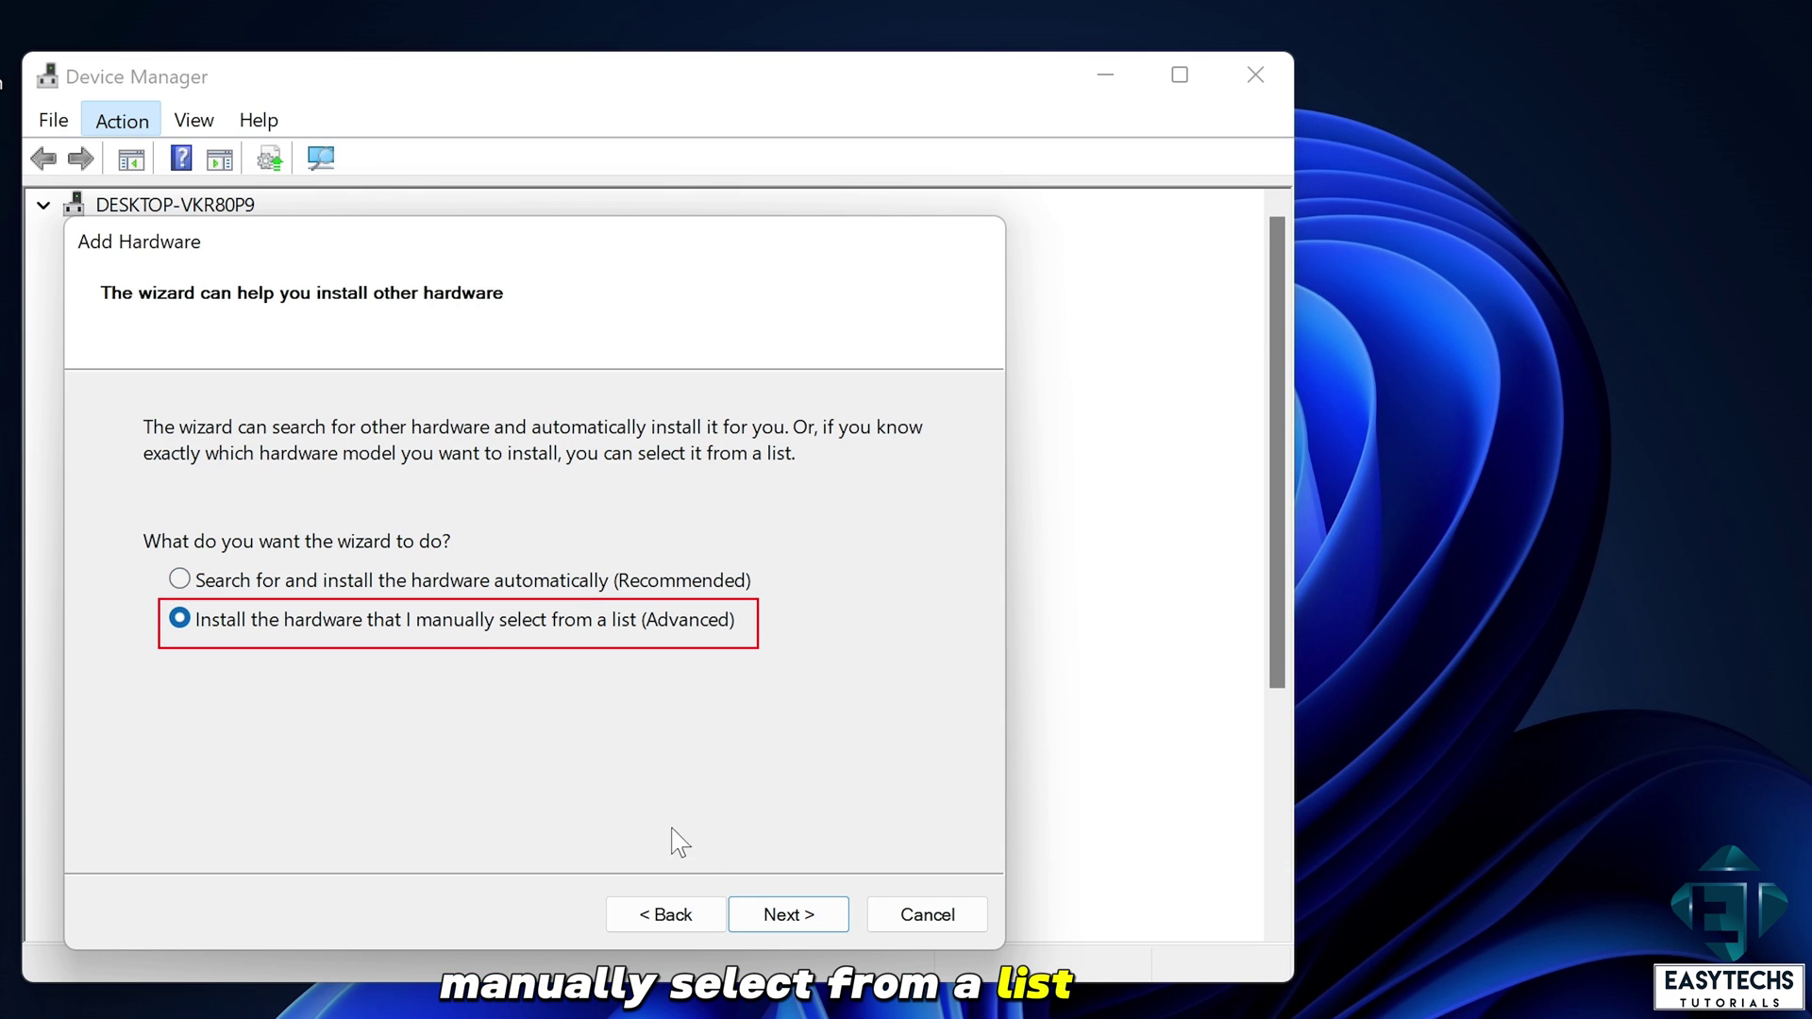
pyautogui.click(769, 925)
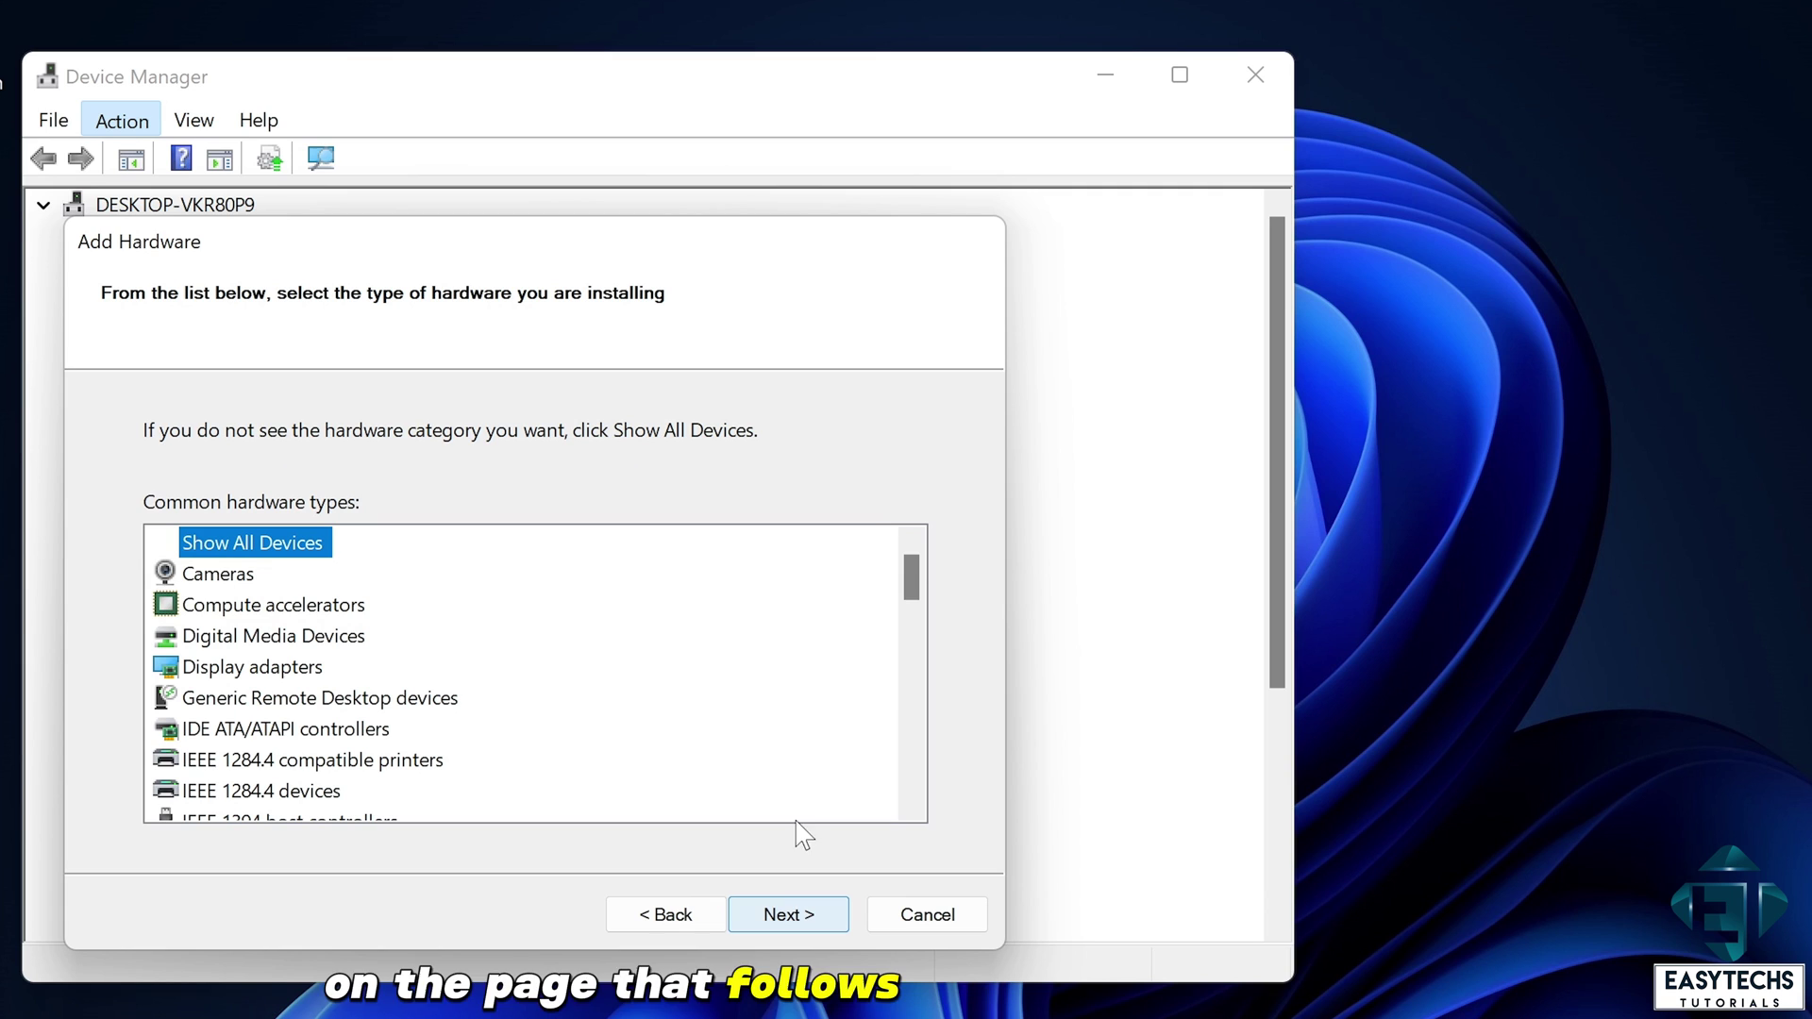
pyautogui.moveTo(910, 575); pyautogui.dragTo(909, 642)
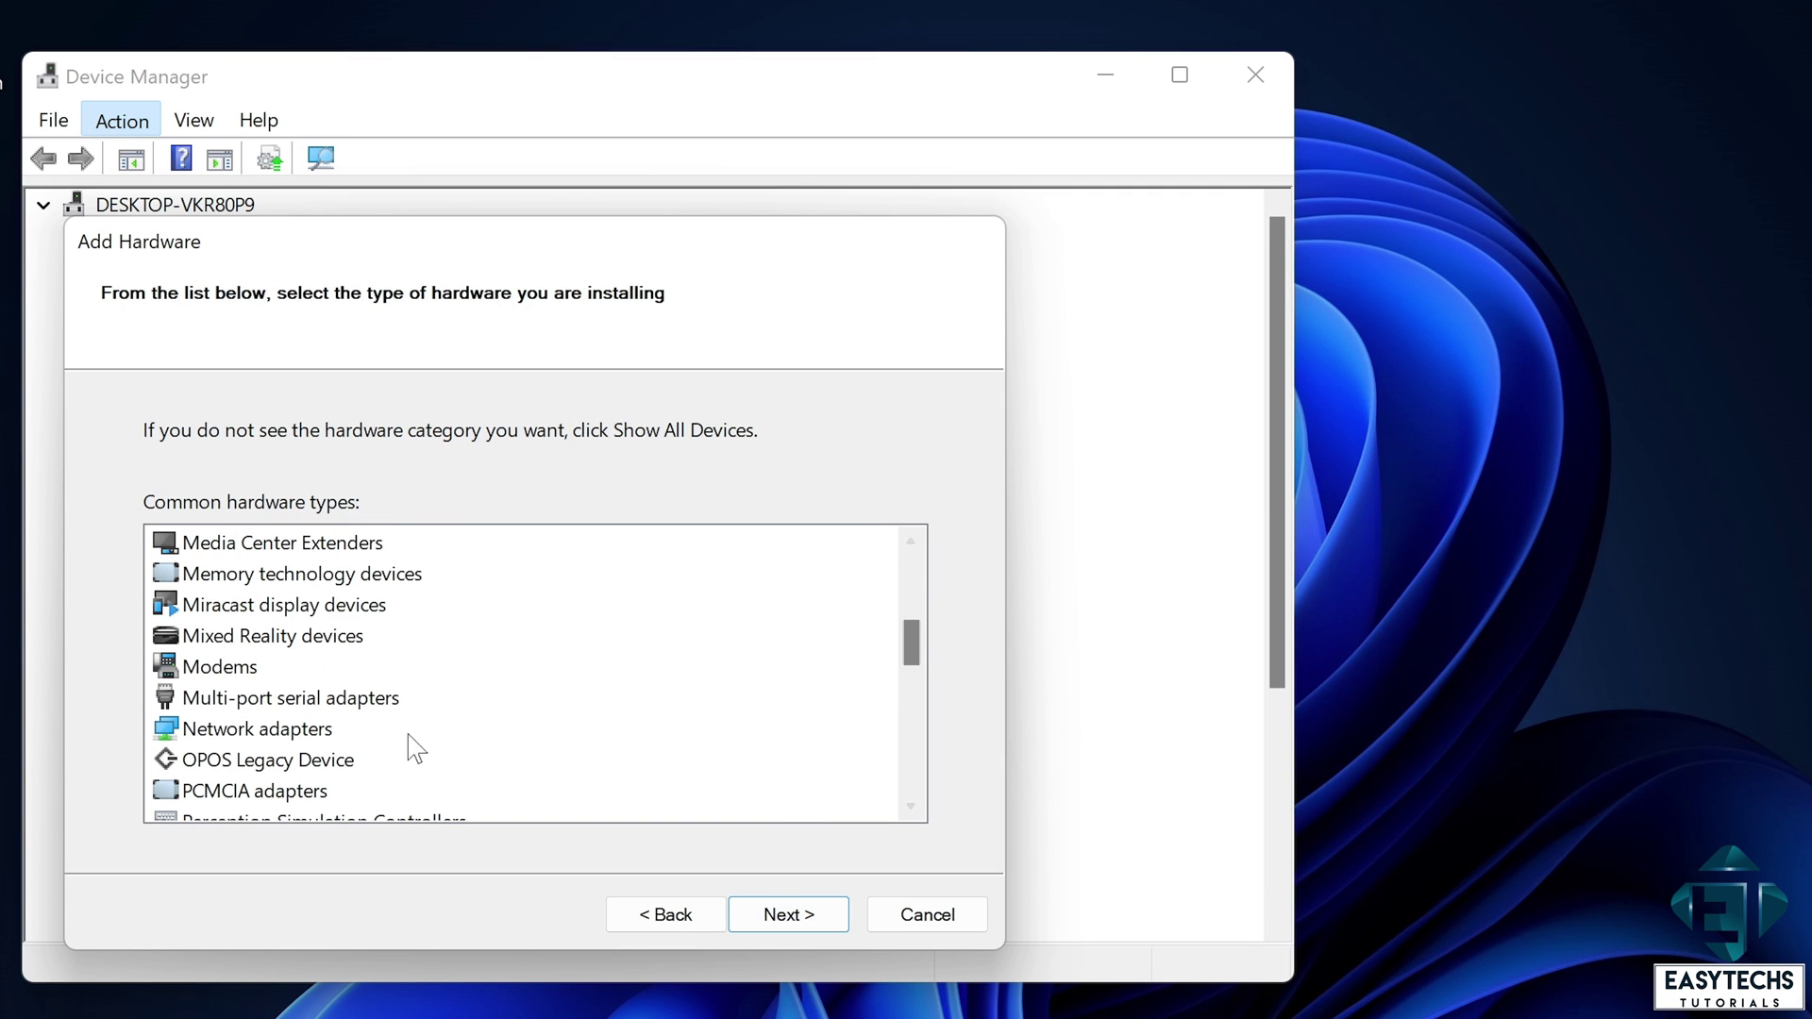
pyautogui.click(344, 730)
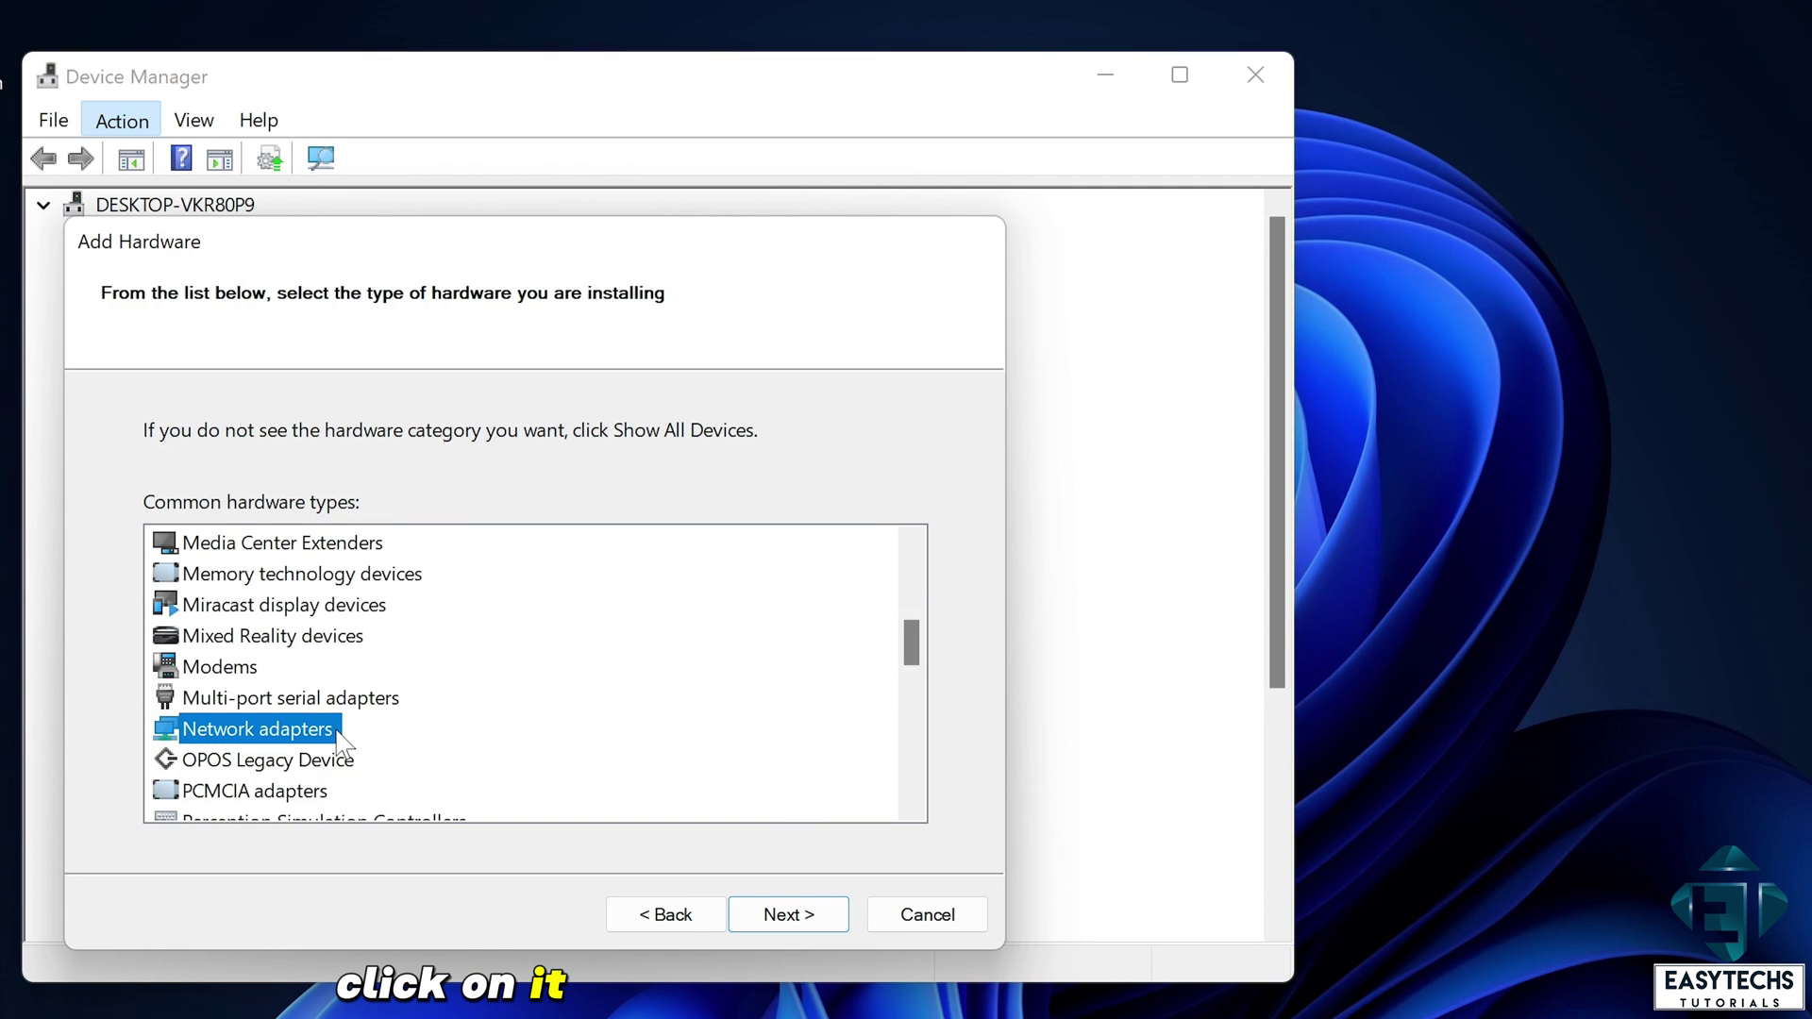
# - Browse Microsoft's network adapter models in the Model list, then cancel the Add Hardware wizard
pyautogui.click(804, 915)
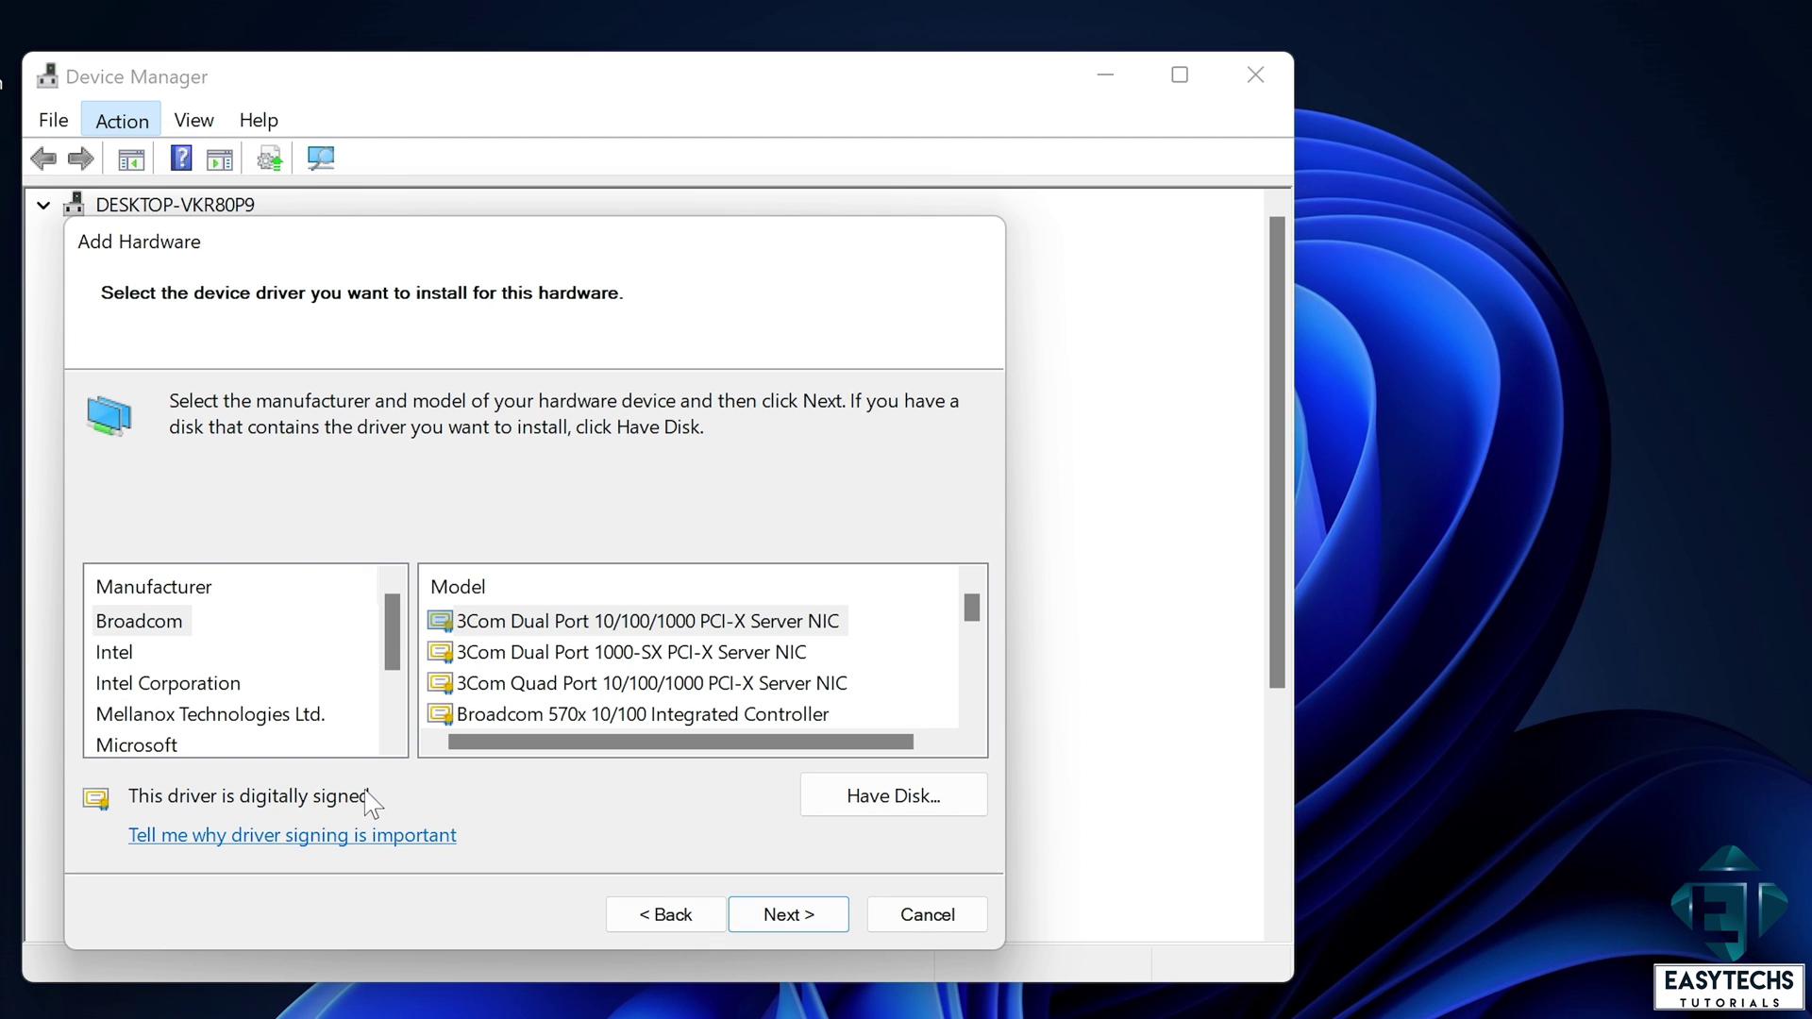
pyautogui.click(171, 743)
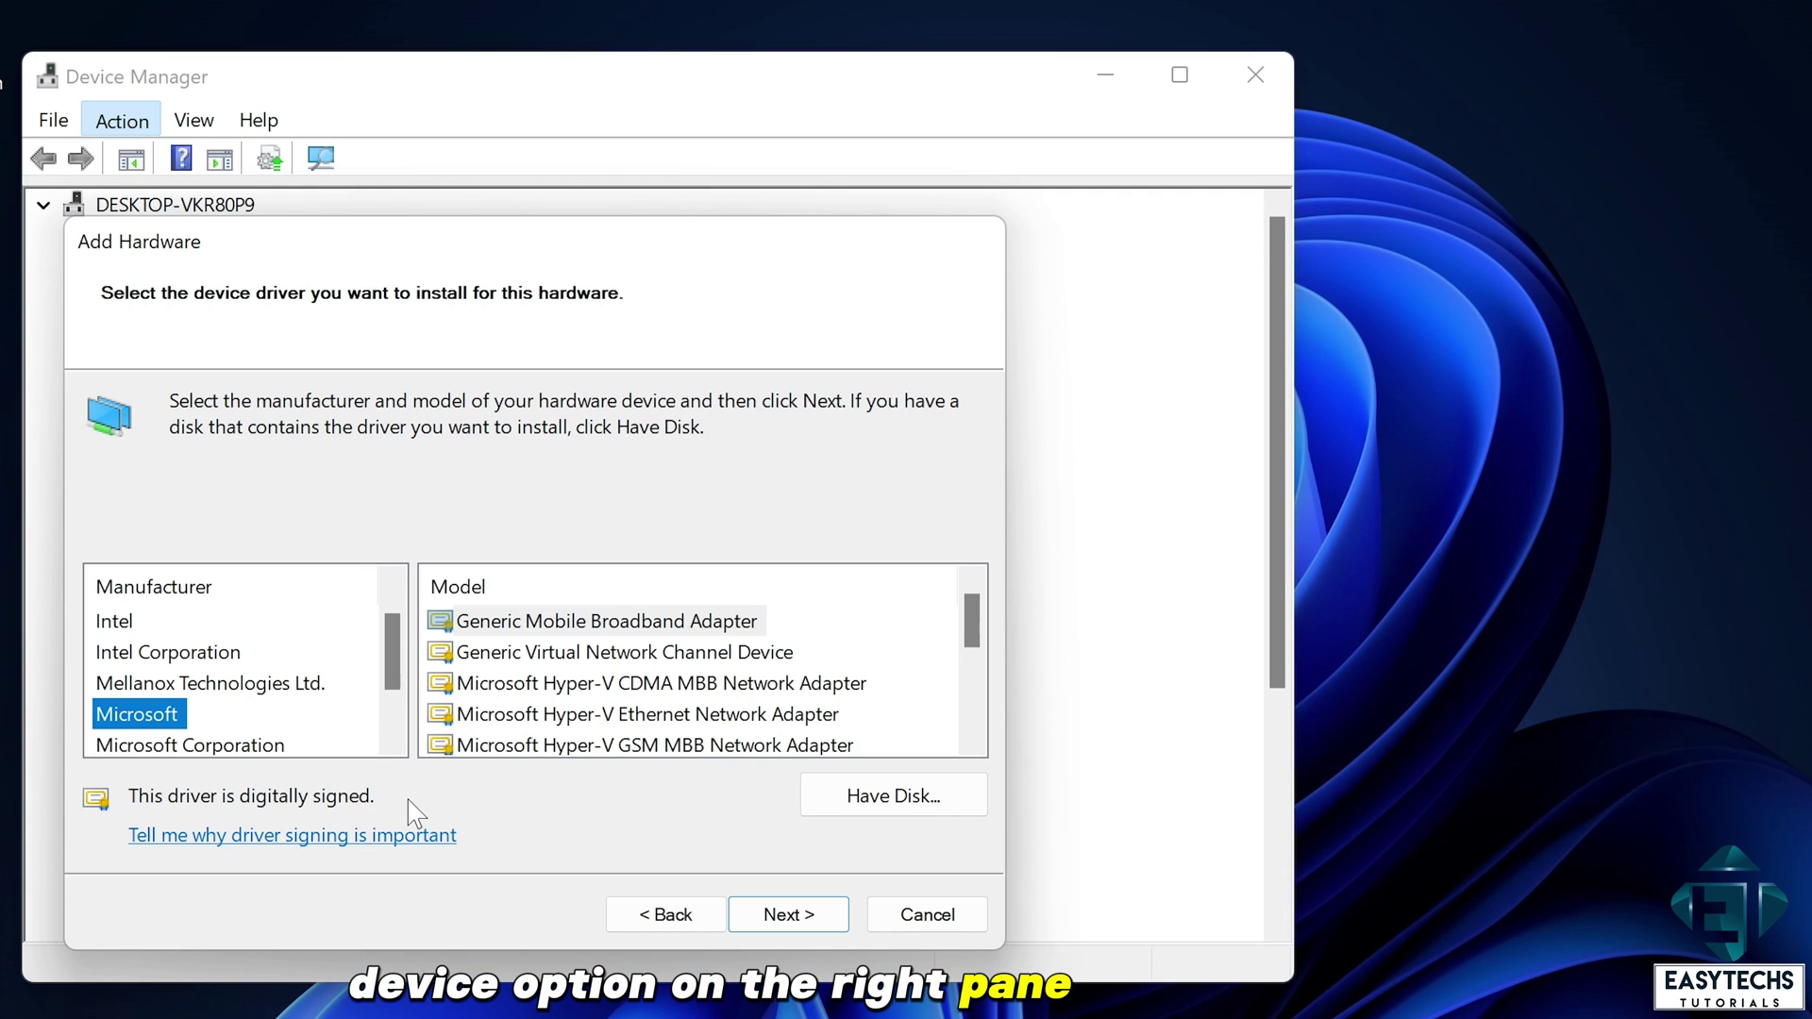
pyautogui.click(971, 744)
pyautogui.click(971, 744)
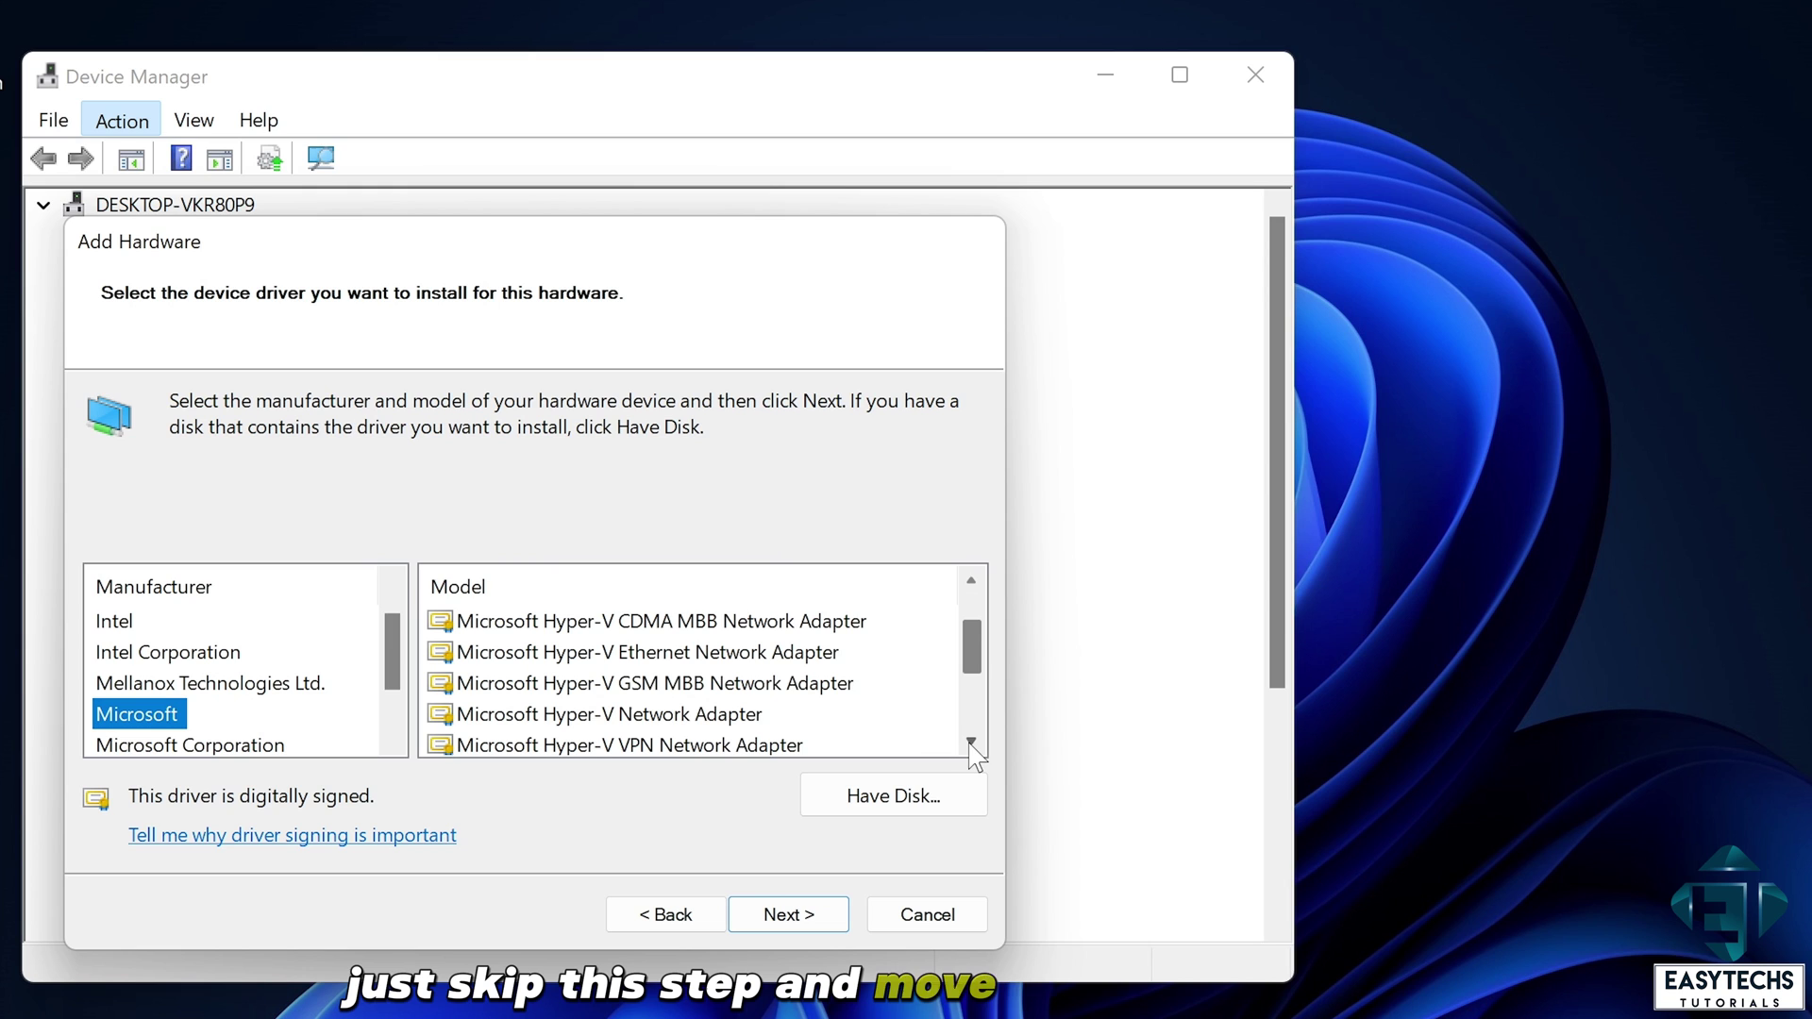
pyautogui.click(971, 743)
pyautogui.click(971, 744)
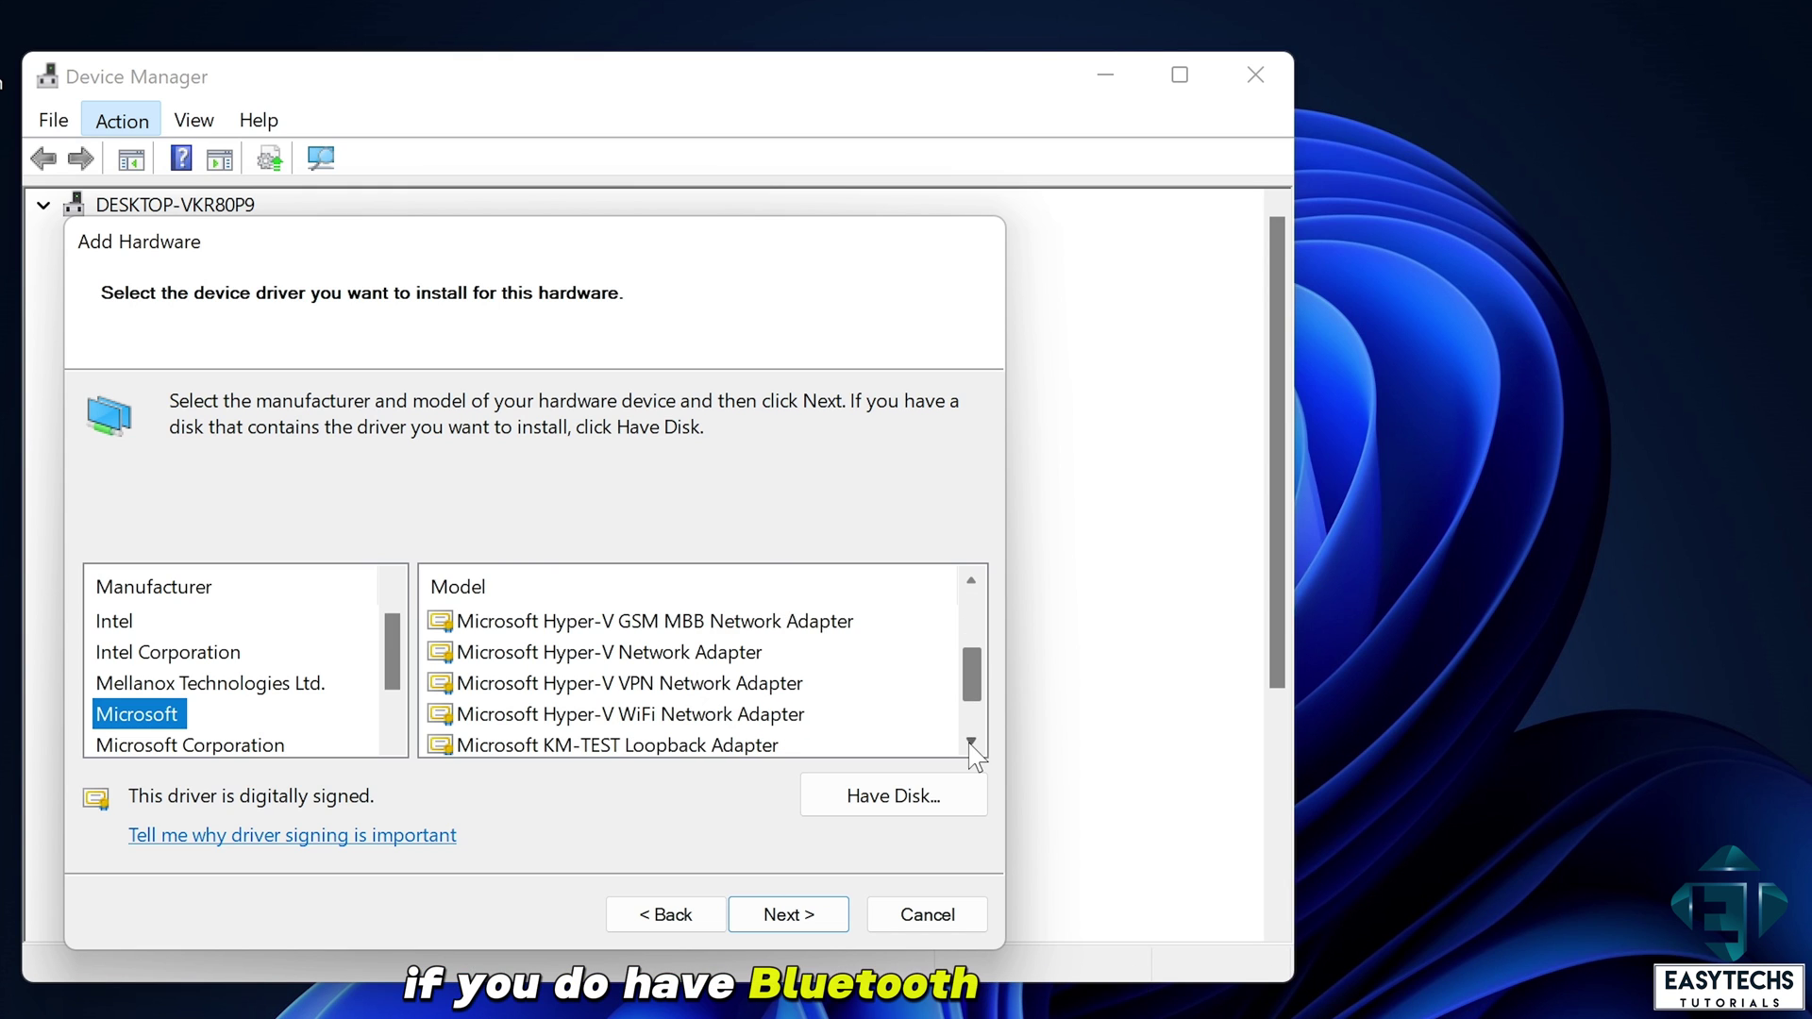
pyautogui.click(972, 744)
pyautogui.click(971, 743)
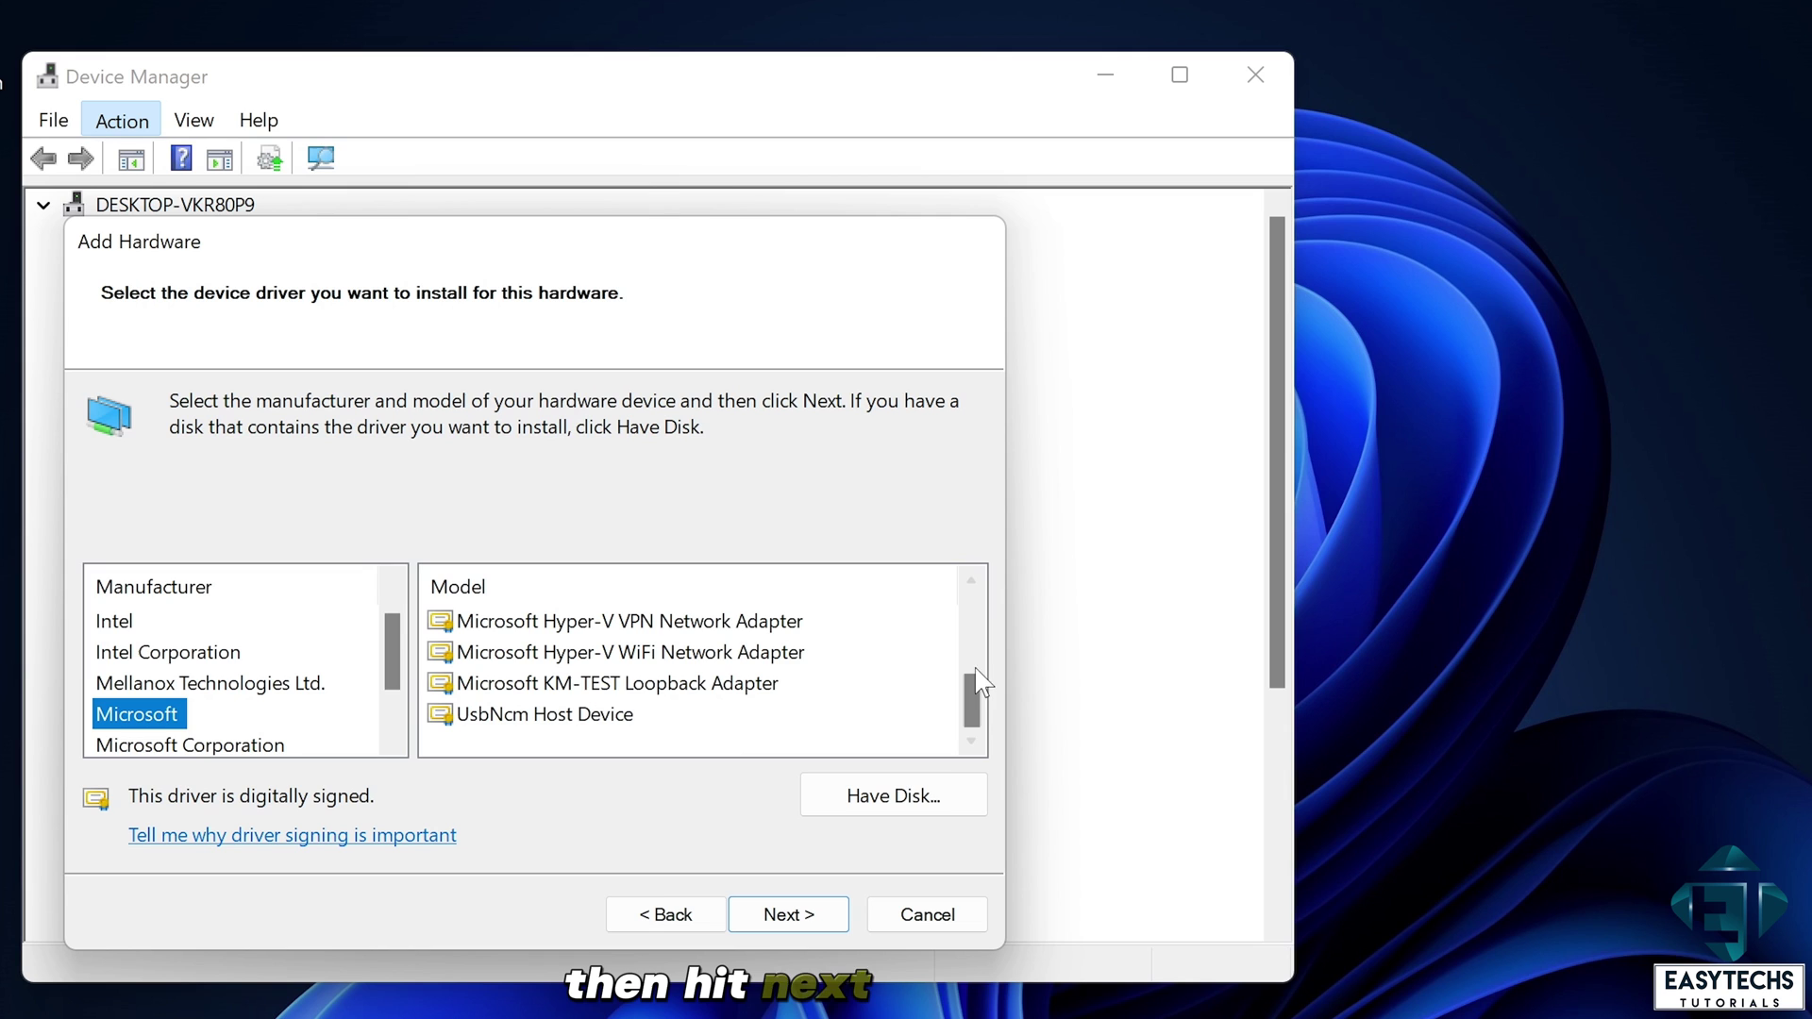
pyautogui.click(971, 581)
pyautogui.click(971, 581)
pyautogui.click(971, 581)
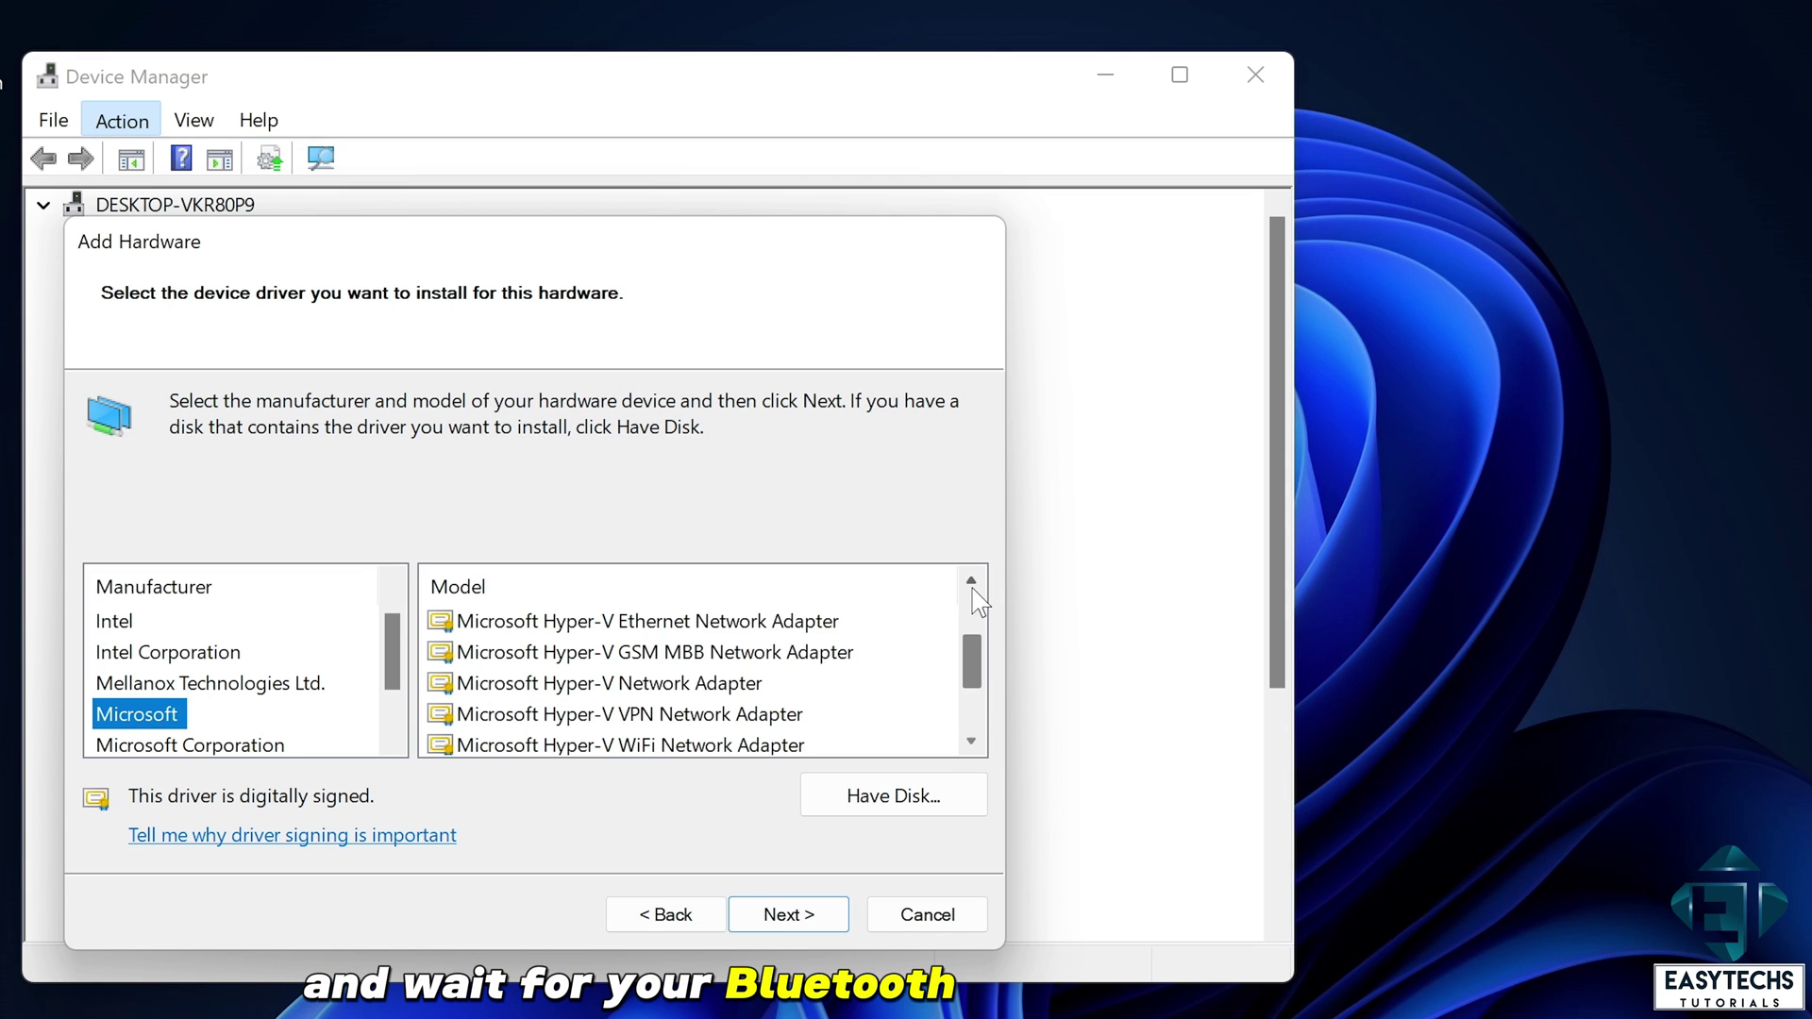
pyautogui.click(971, 581)
pyautogui.click(971, 581)
pyautogui.click(971, 581)
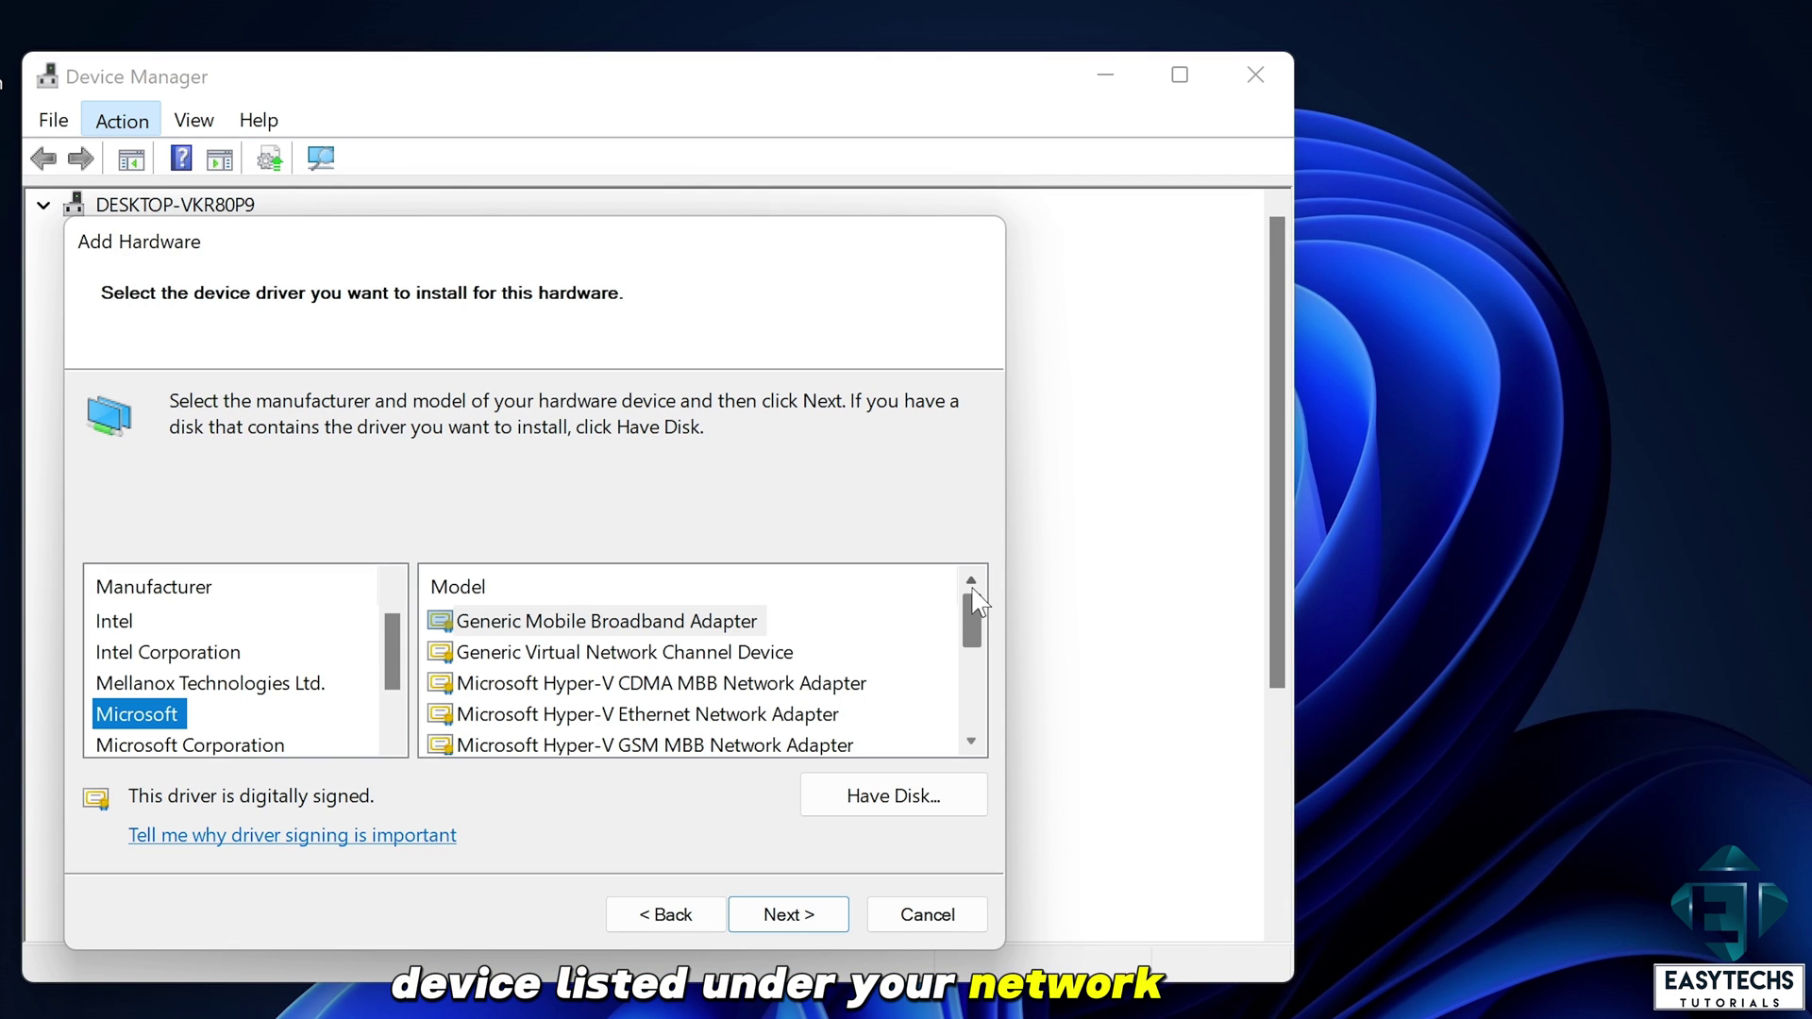
pyautogui.click(928, 912)
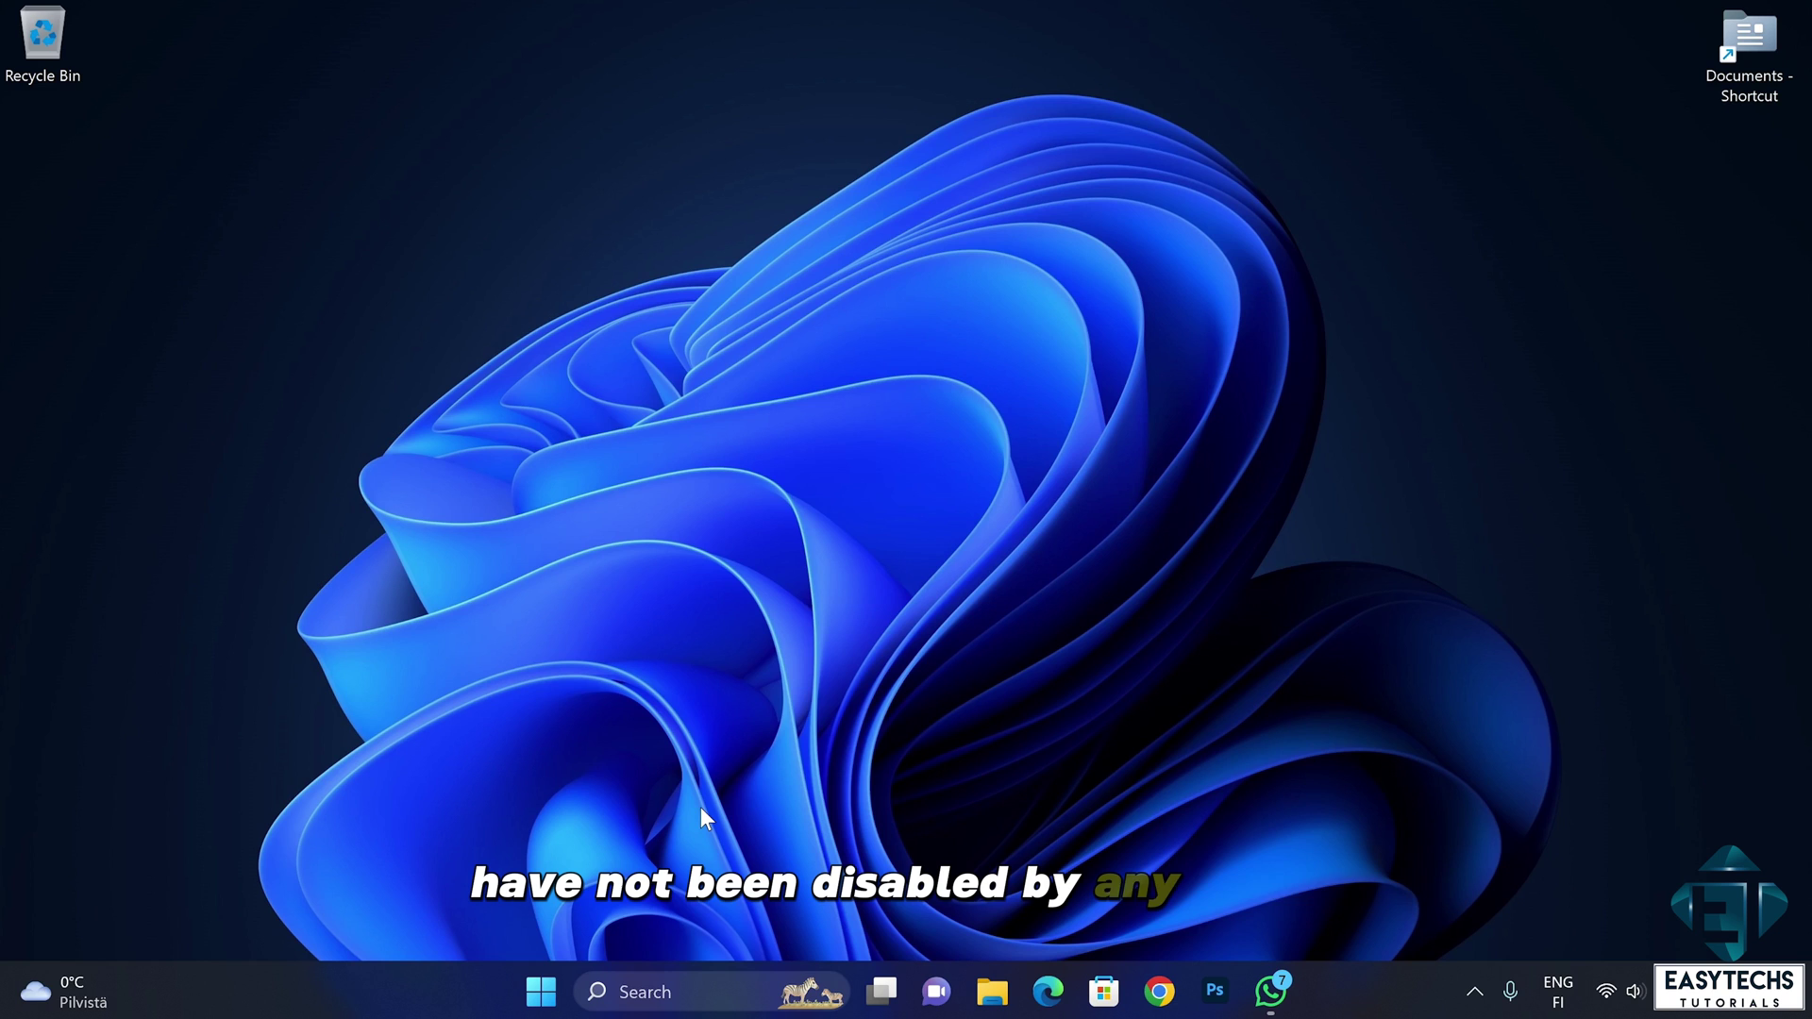
# - Search 'services' and launch the Services app
pyautogui.click(670, 988)
pyautogui.write('services')
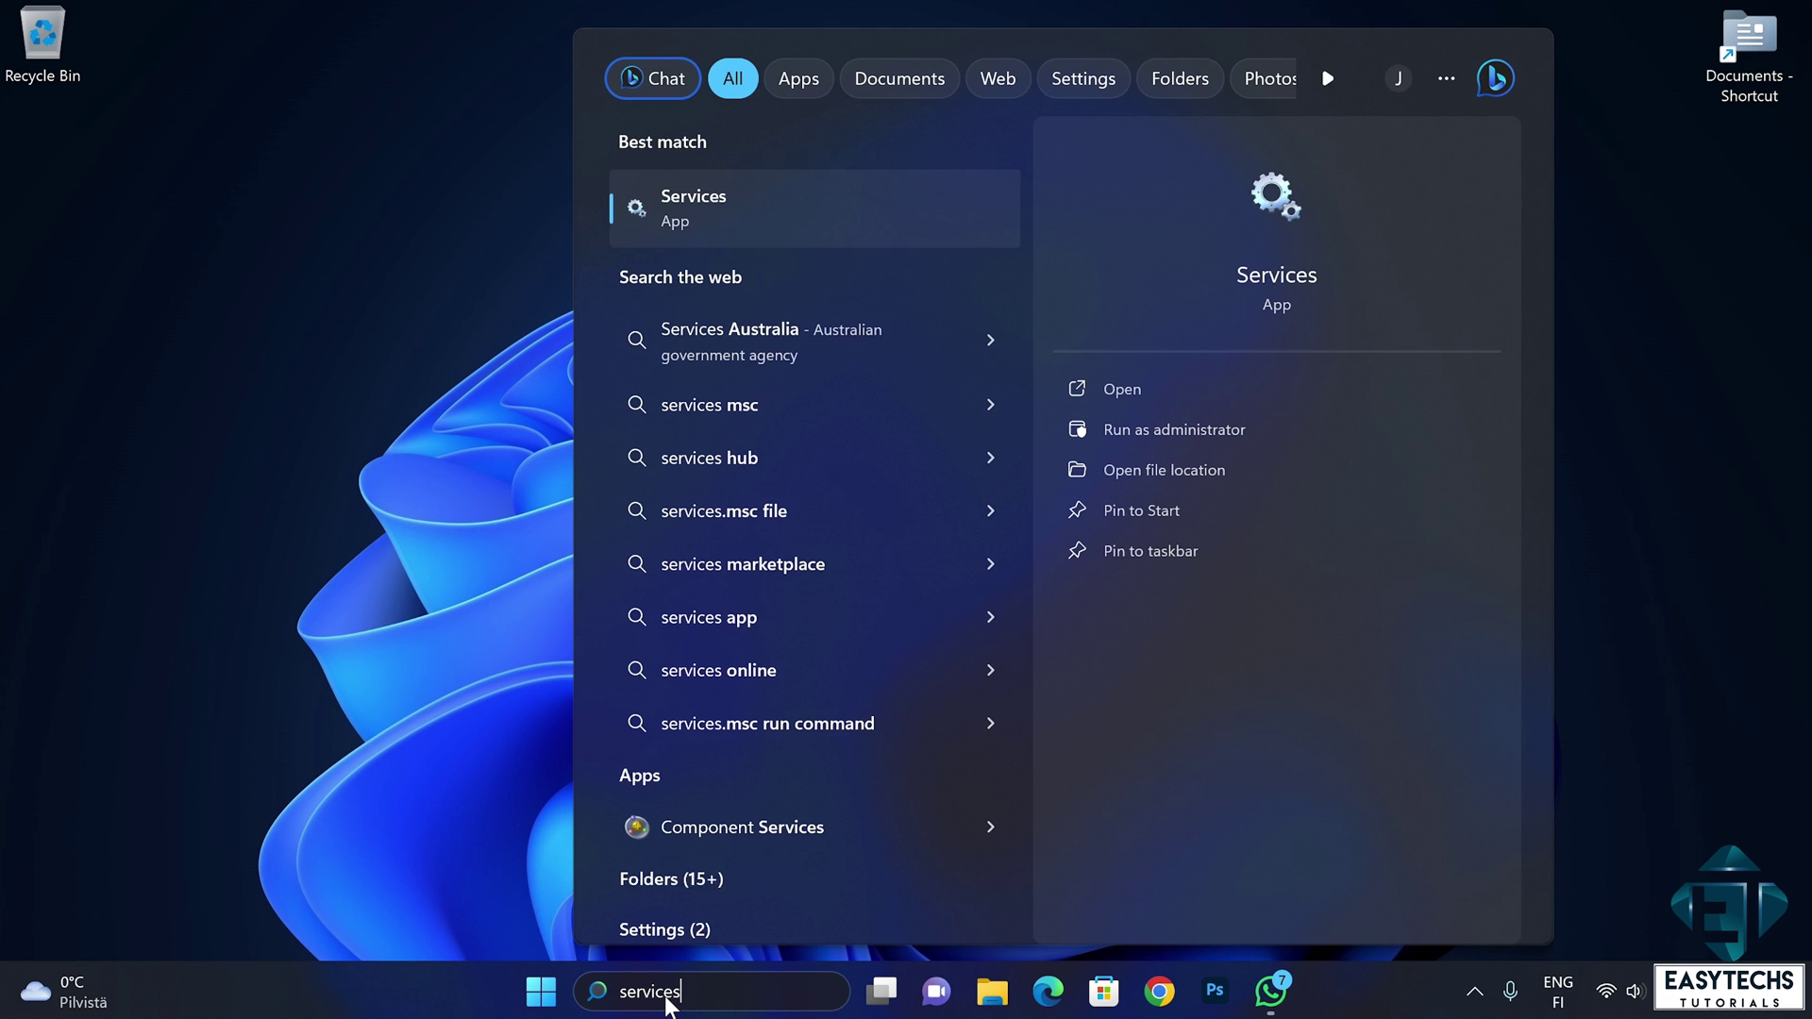
pyautogui.click(699, 206)
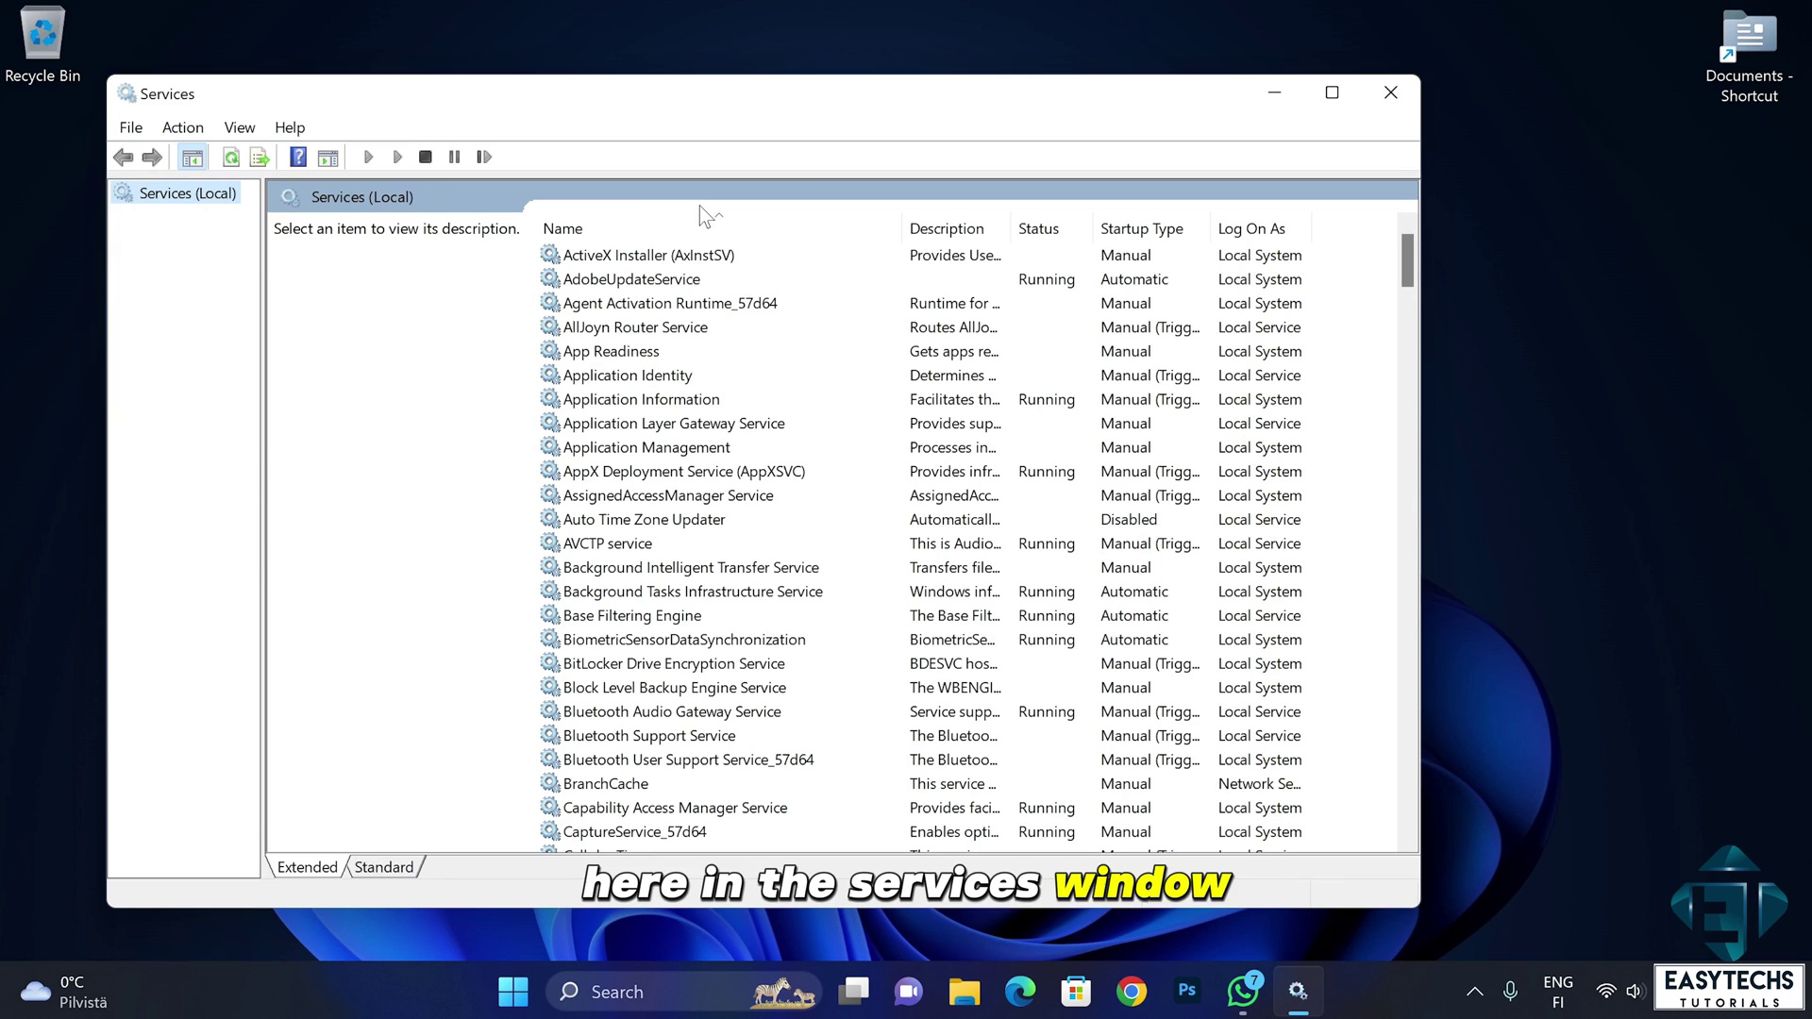
# - Inspect the Bluetooth Audio Gateway, Bluetooth Support and Bluetooth User Support services
pyautogui.click(624, 714)
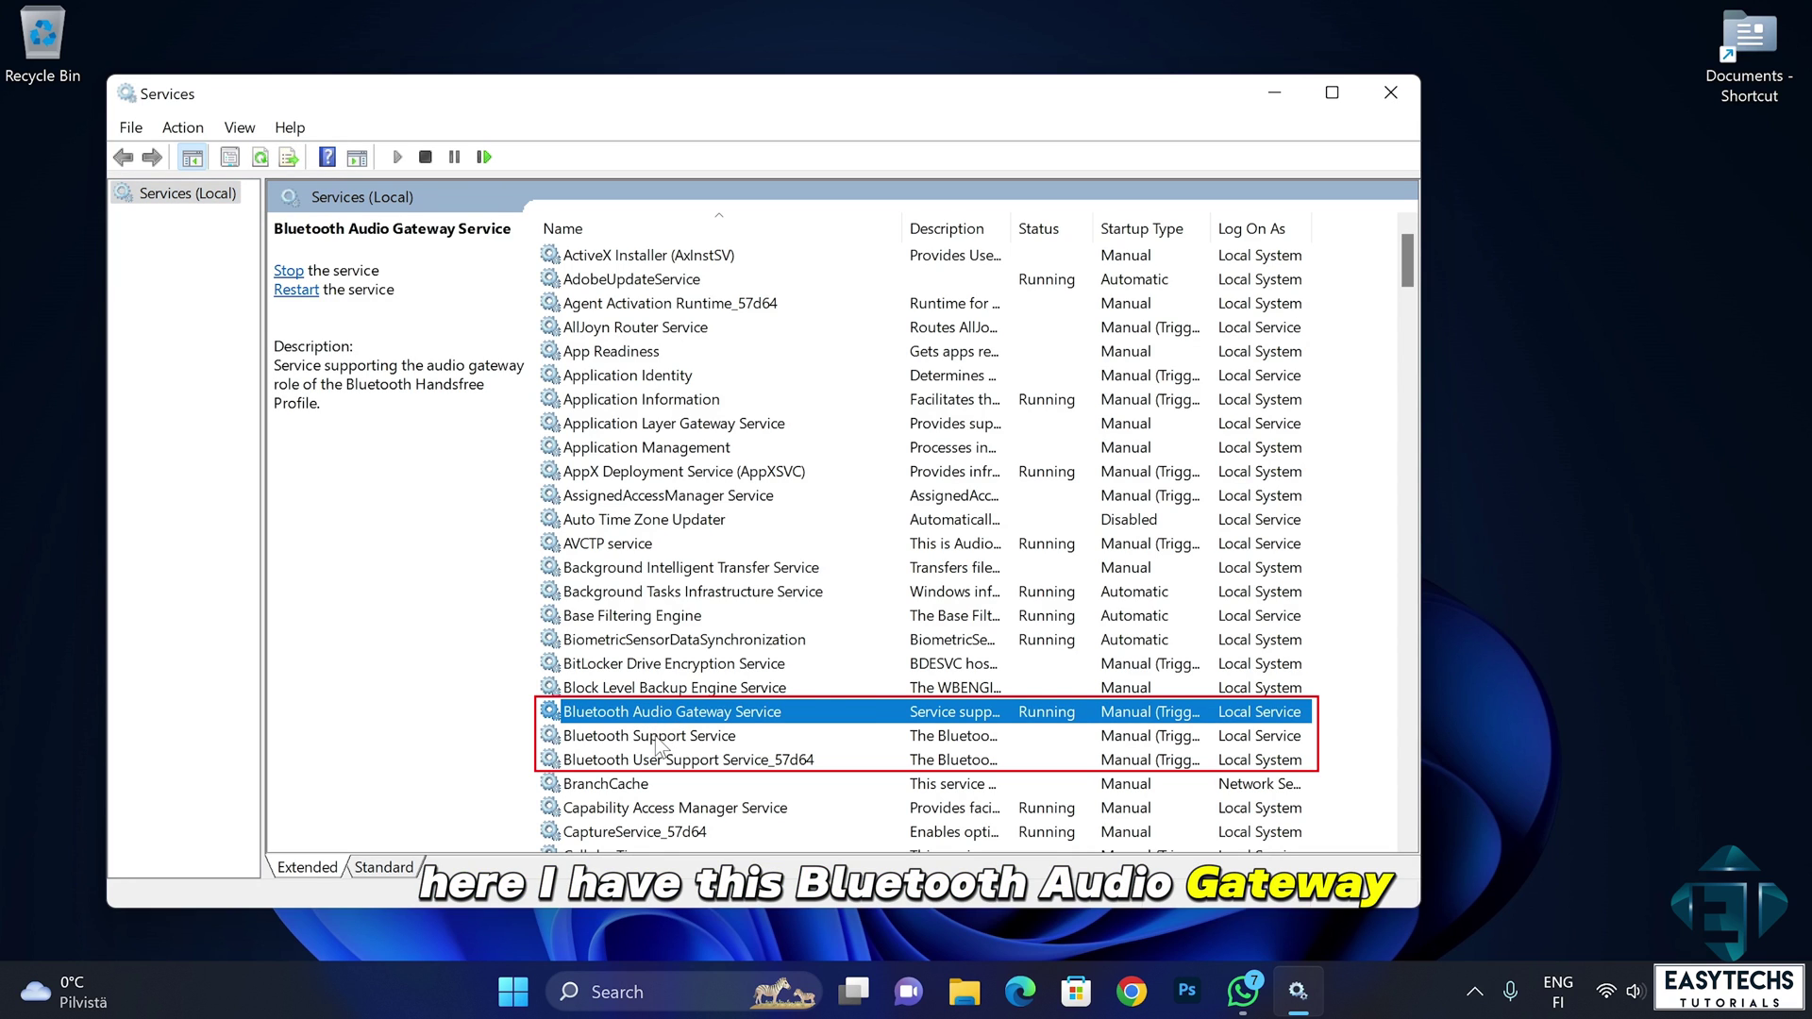
pyautogui.click(658, 746)
pyautogui.click(655, 766)
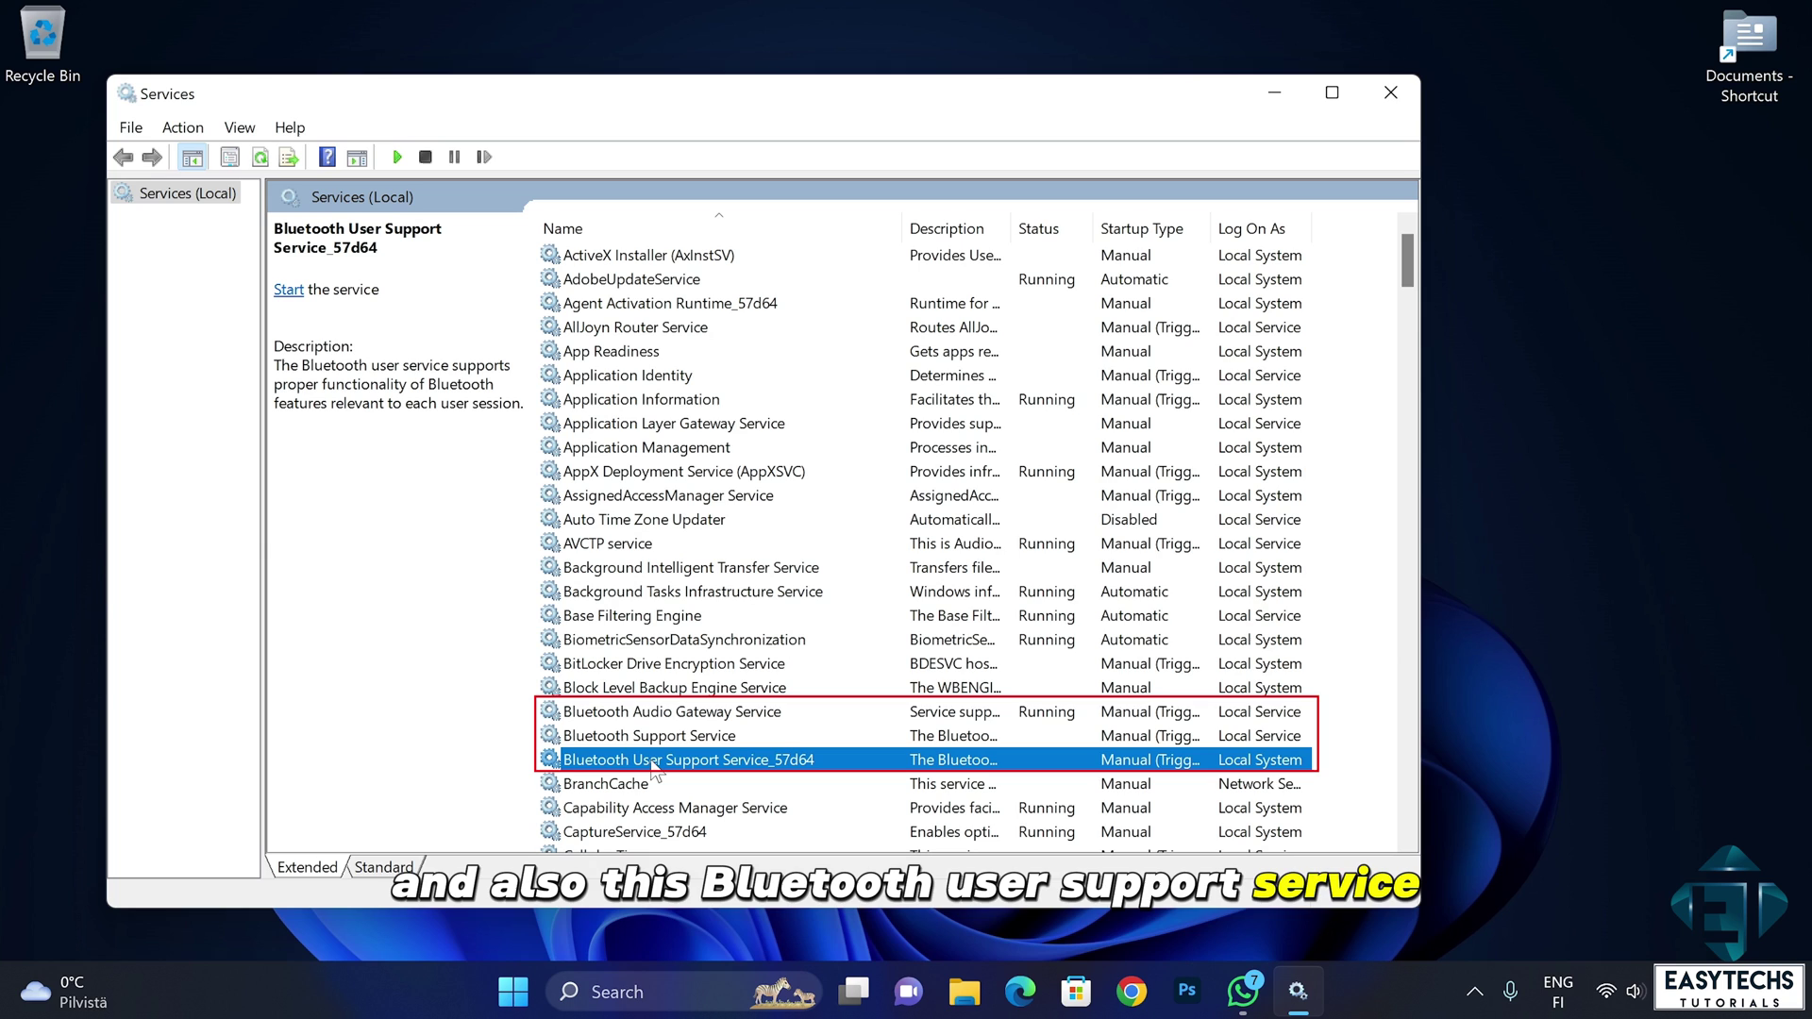
pyautogui.click(792, 714)
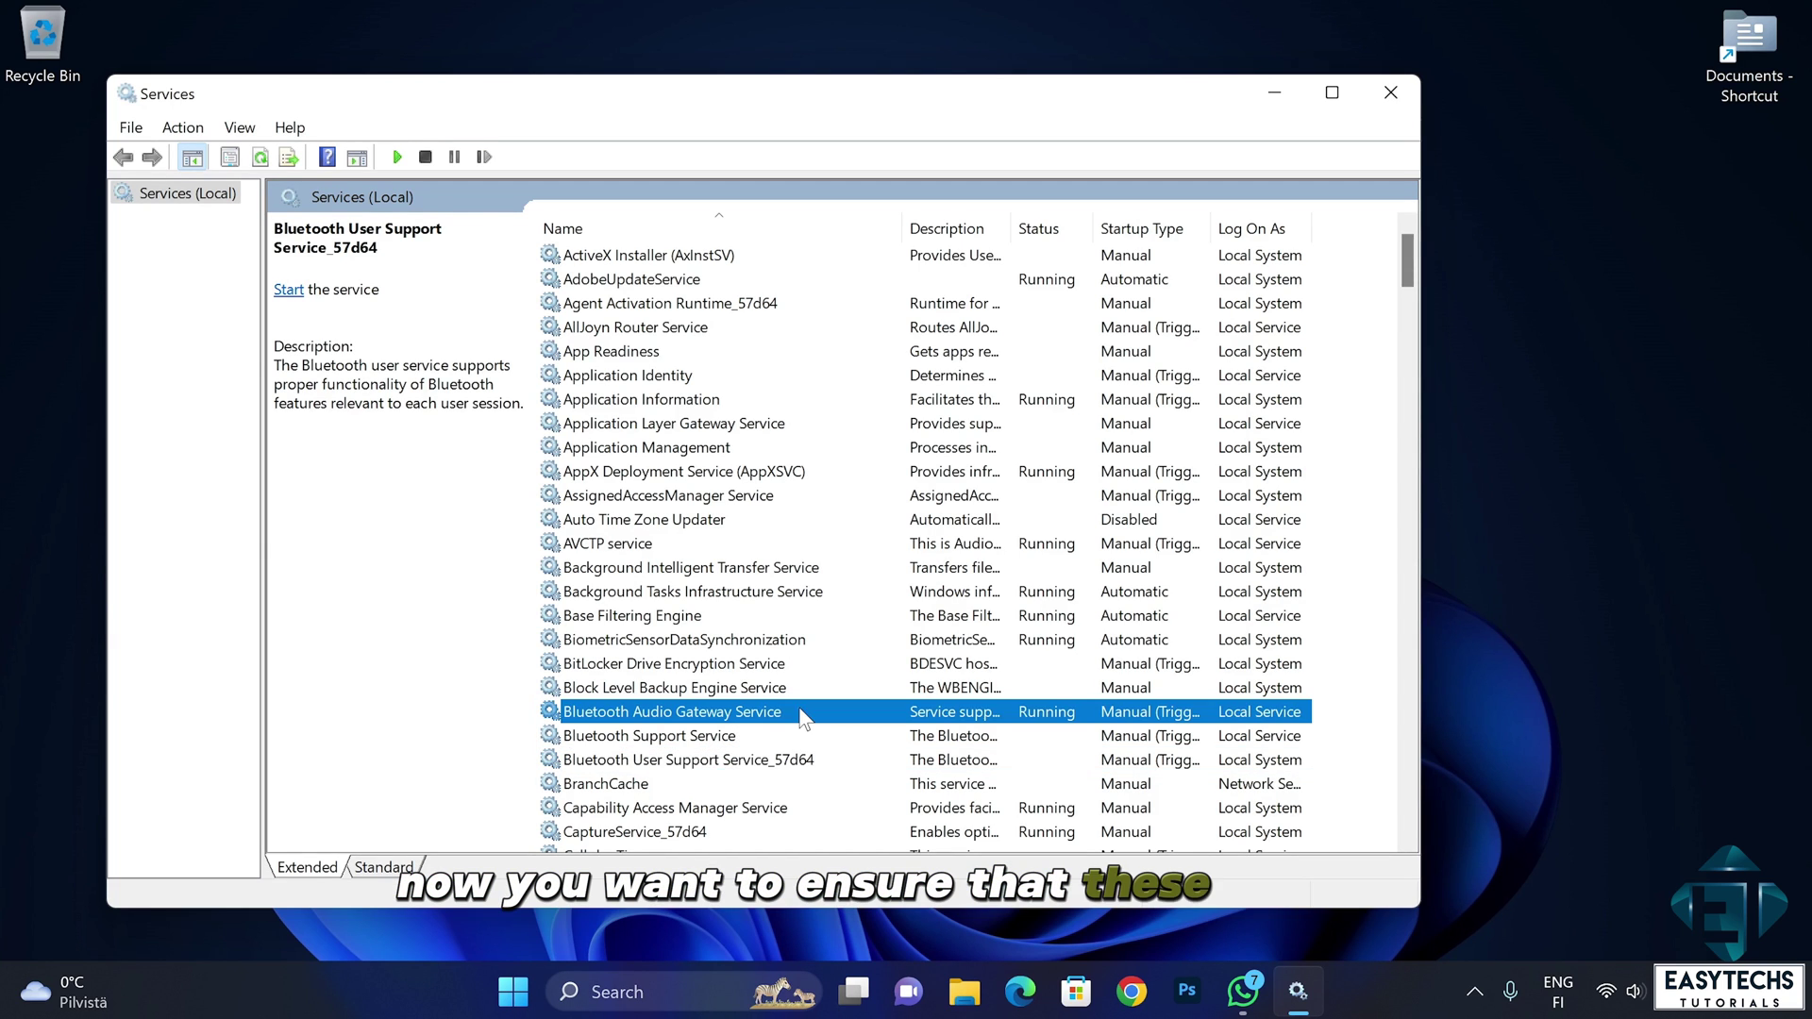
# - Set Bluetooth Support Service's startup type to Automatic, apply it and close its properties
pyautogui.click(891, 739)
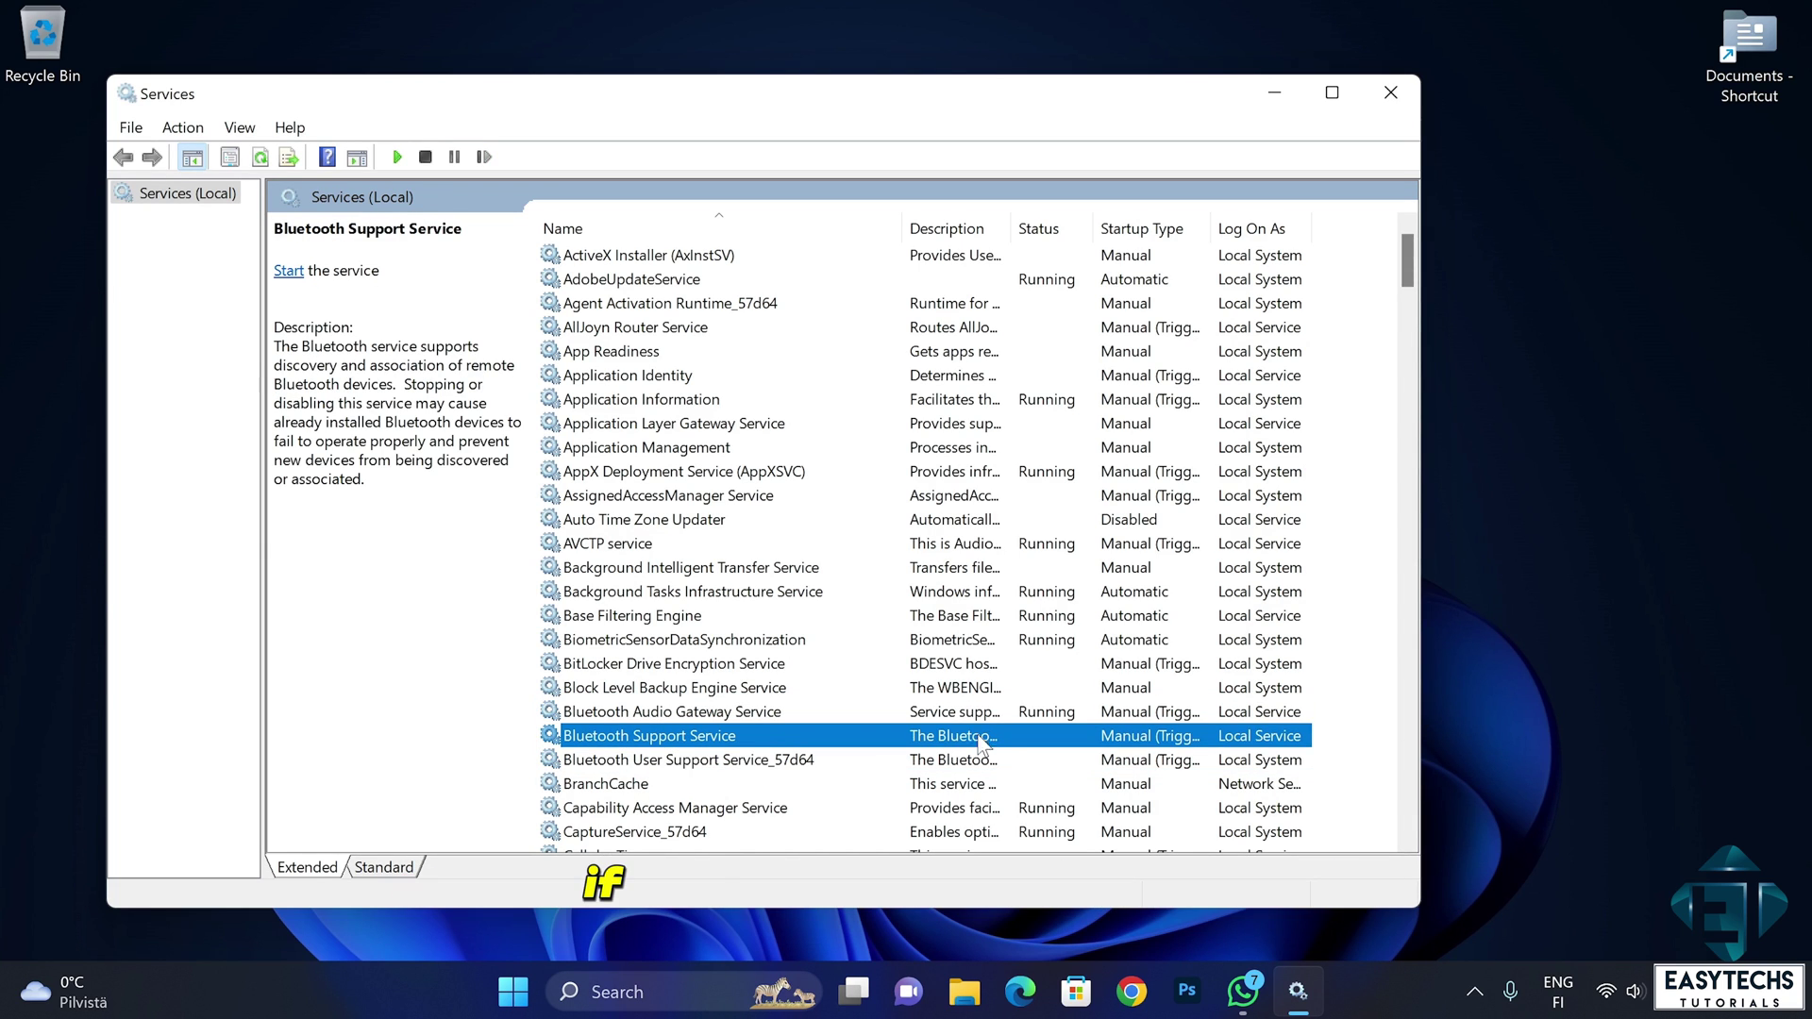
pyautogui.doubleClick(820, 736)
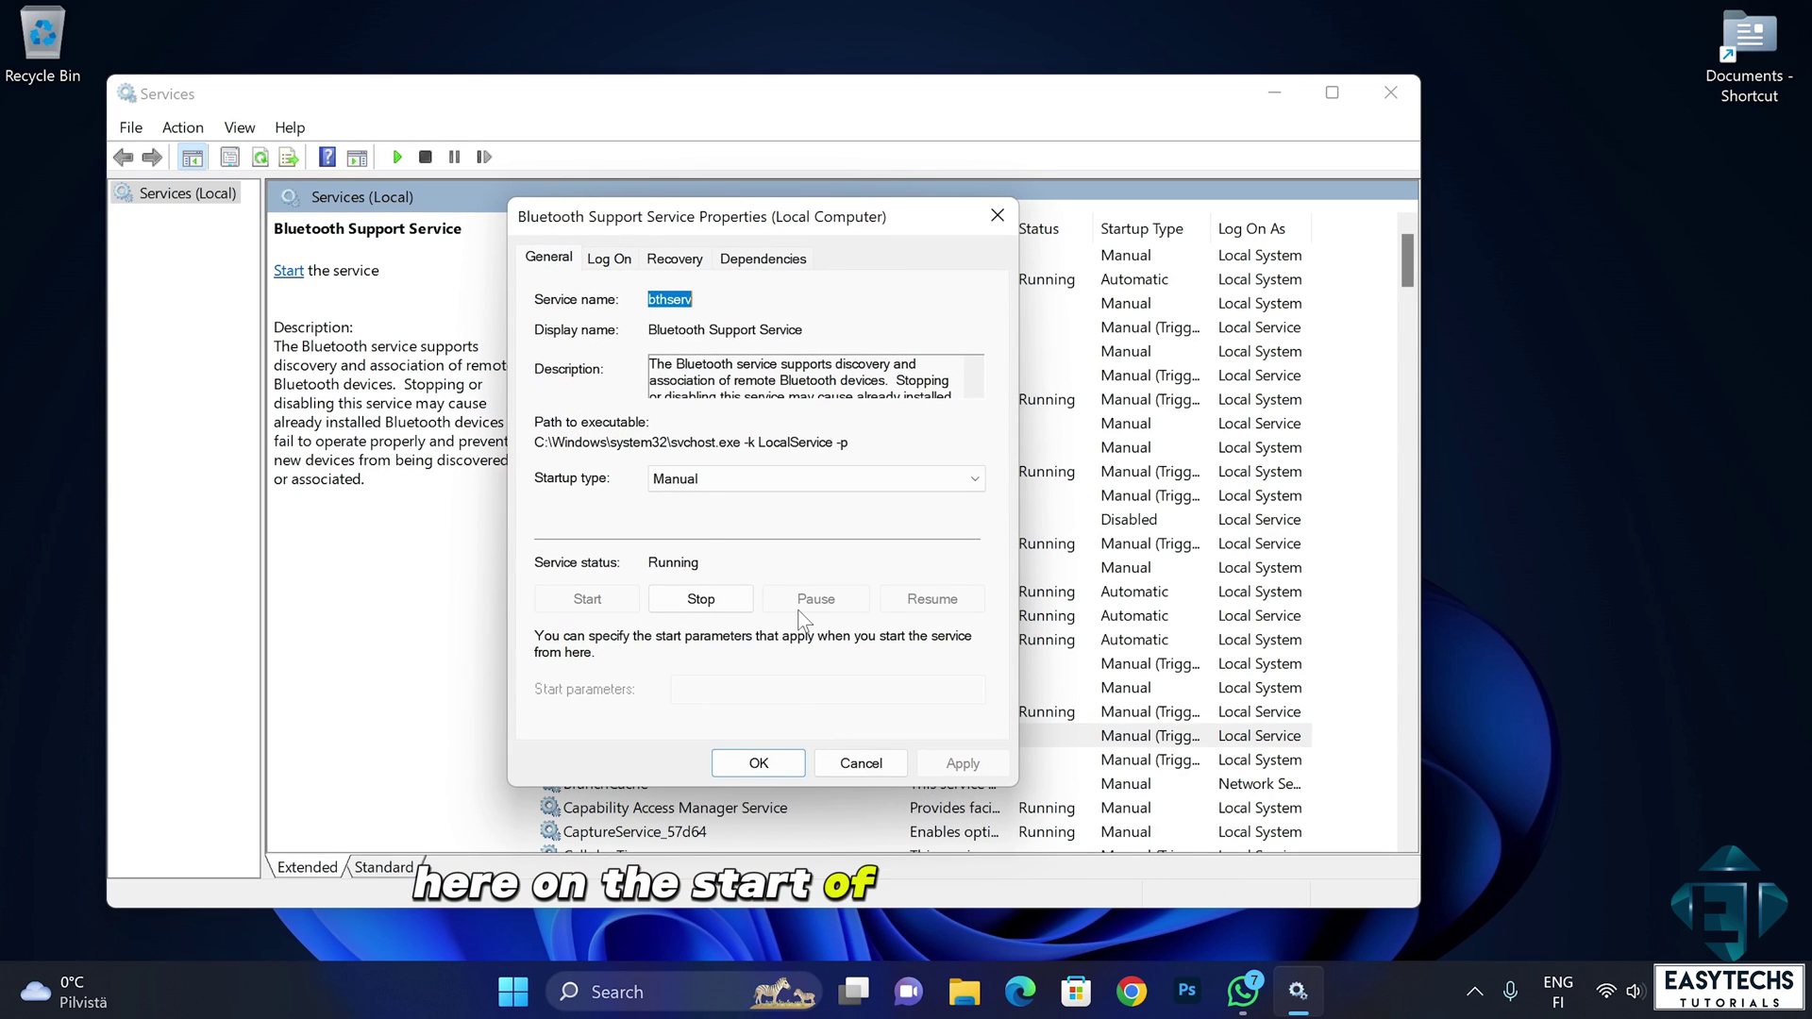
pyautogui.click(706, 479)
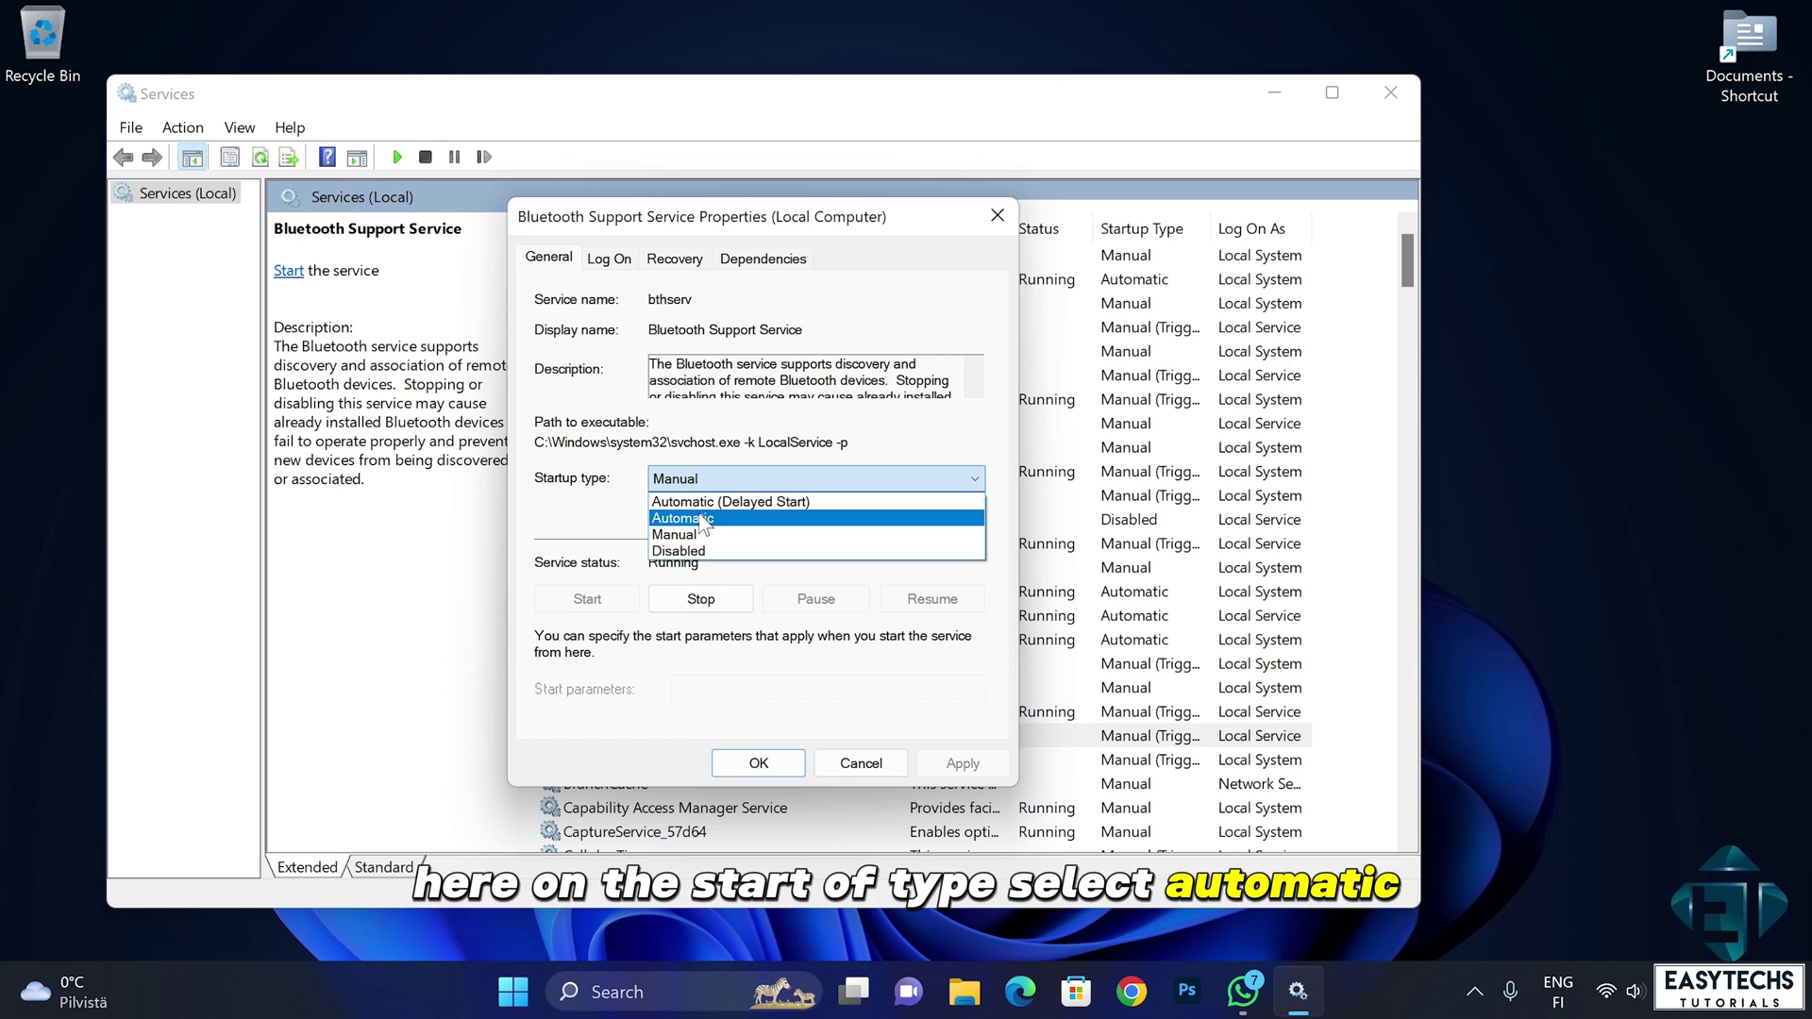
pyautogui.click(701, 518)
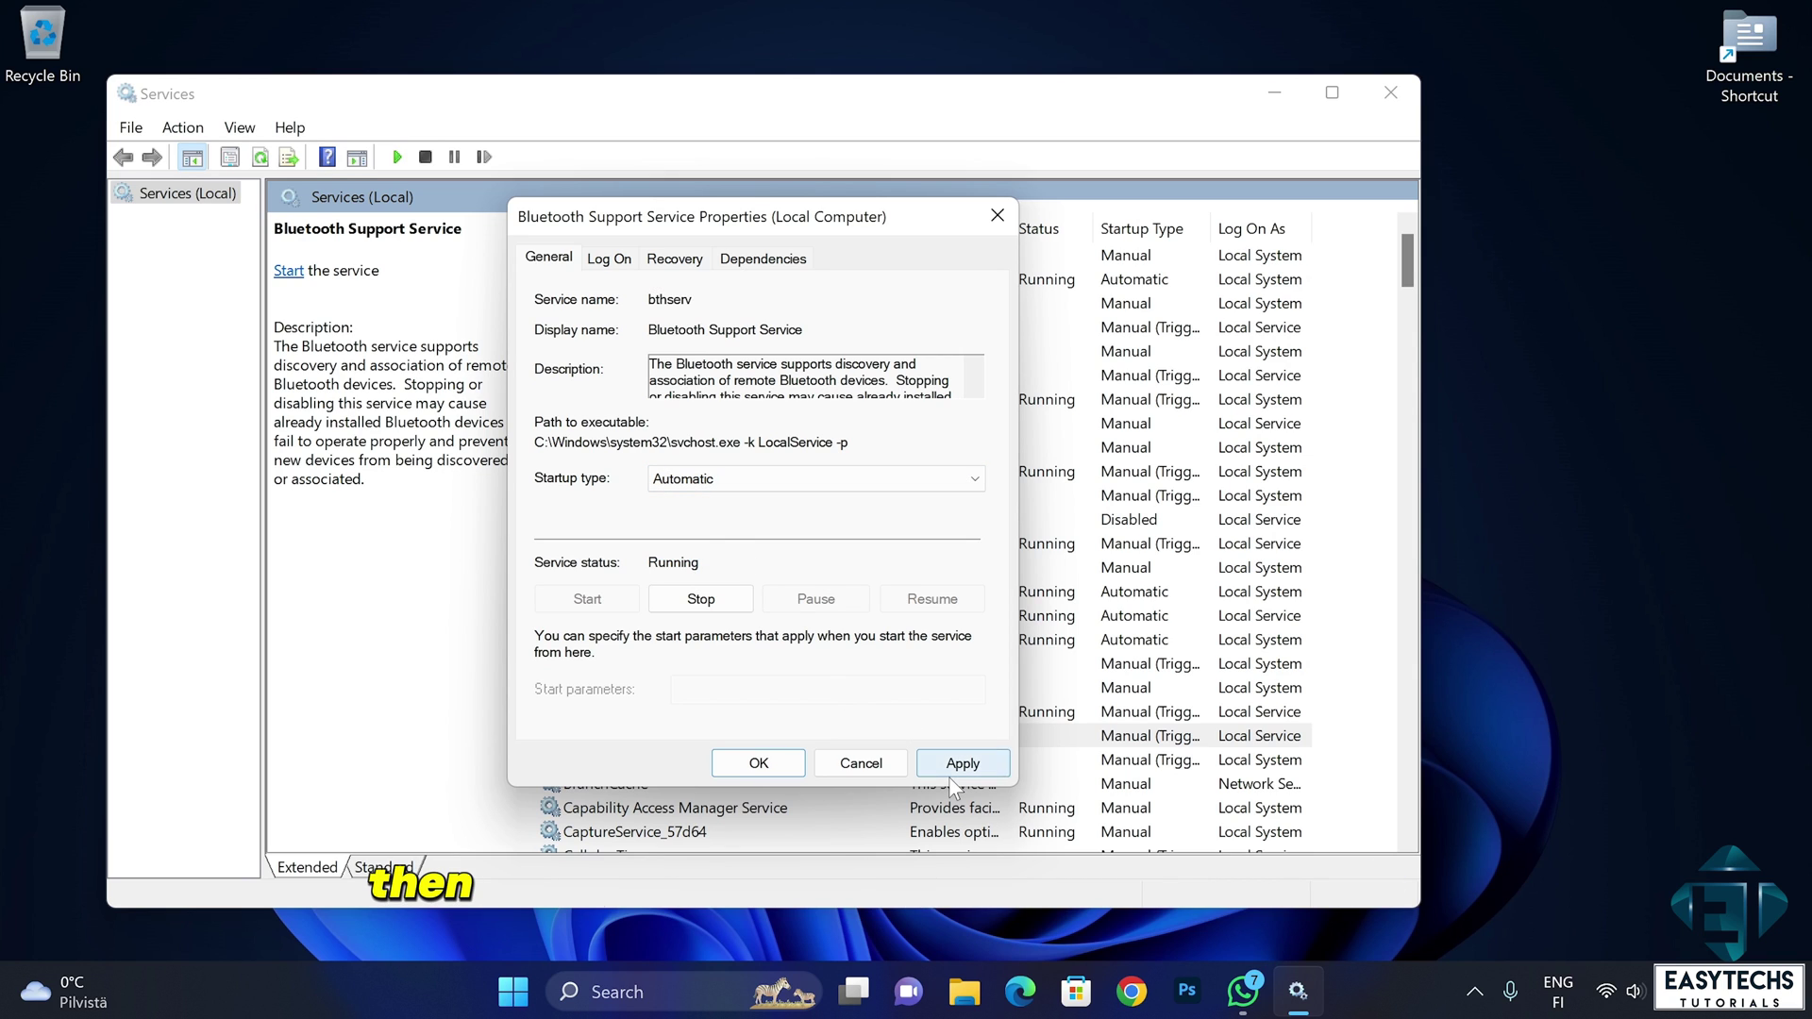
pyautogui.click(959, 762)
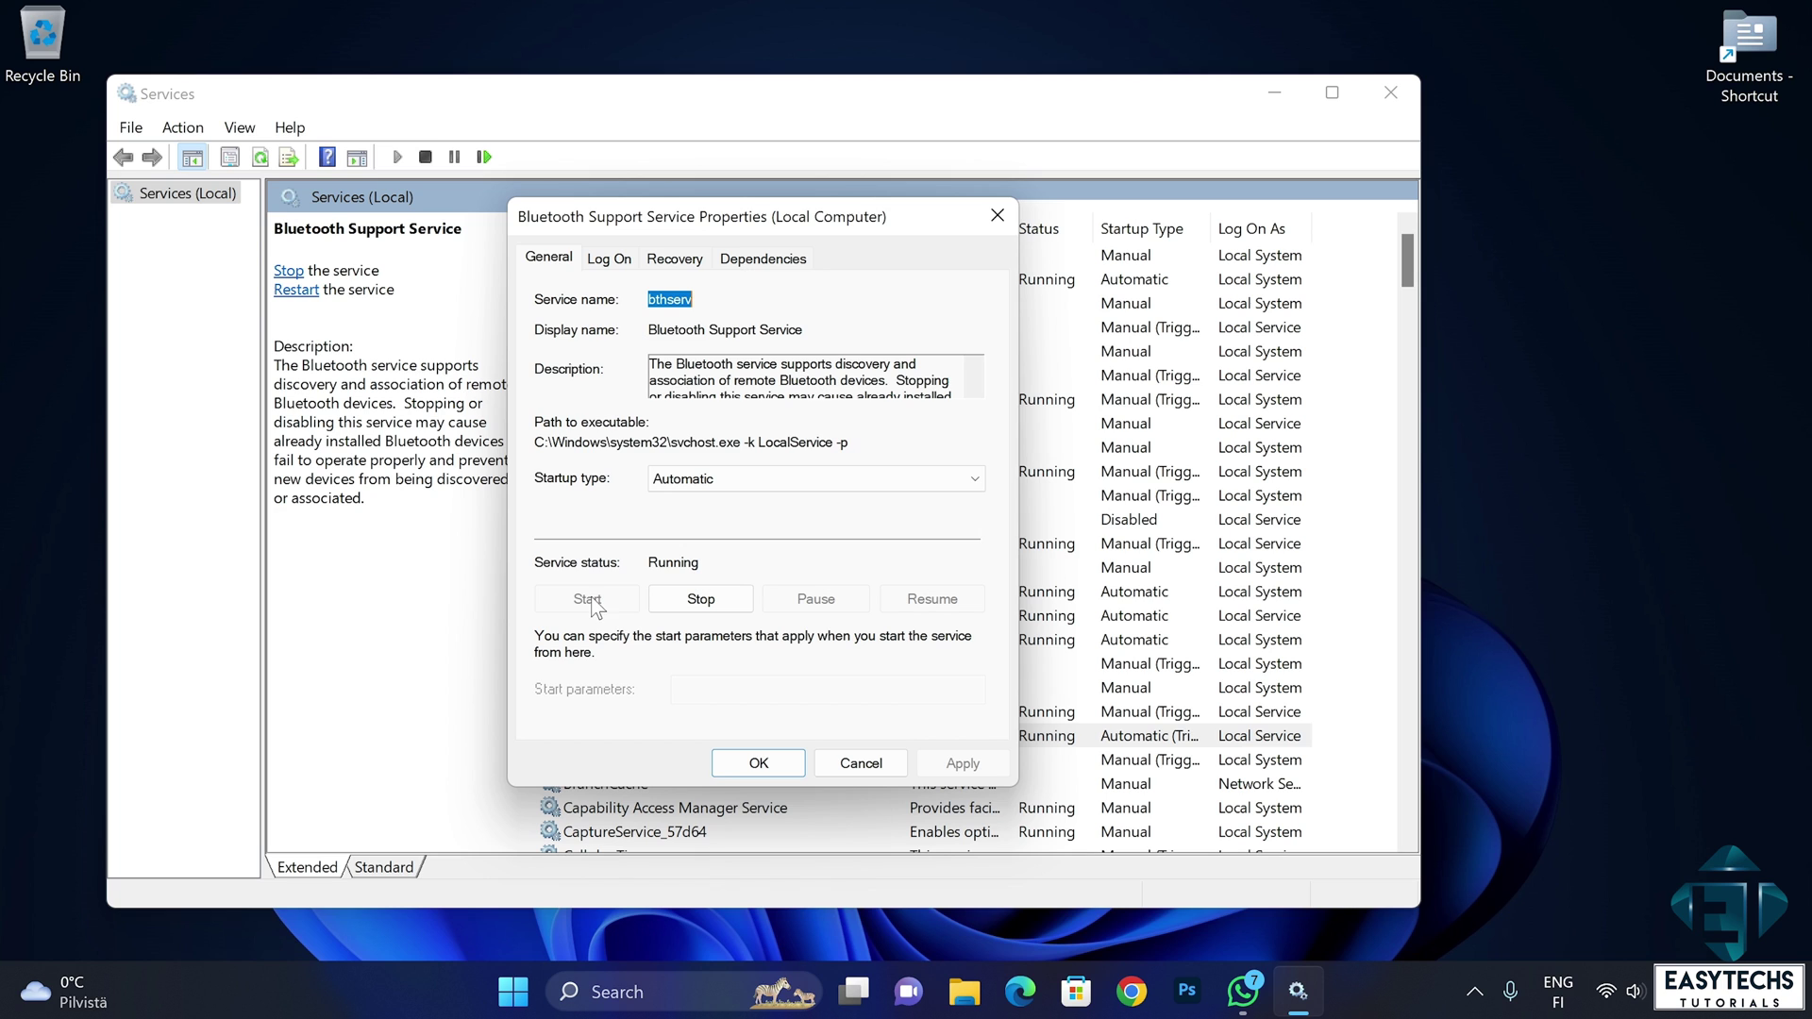
pyautogui.click(739, 769)
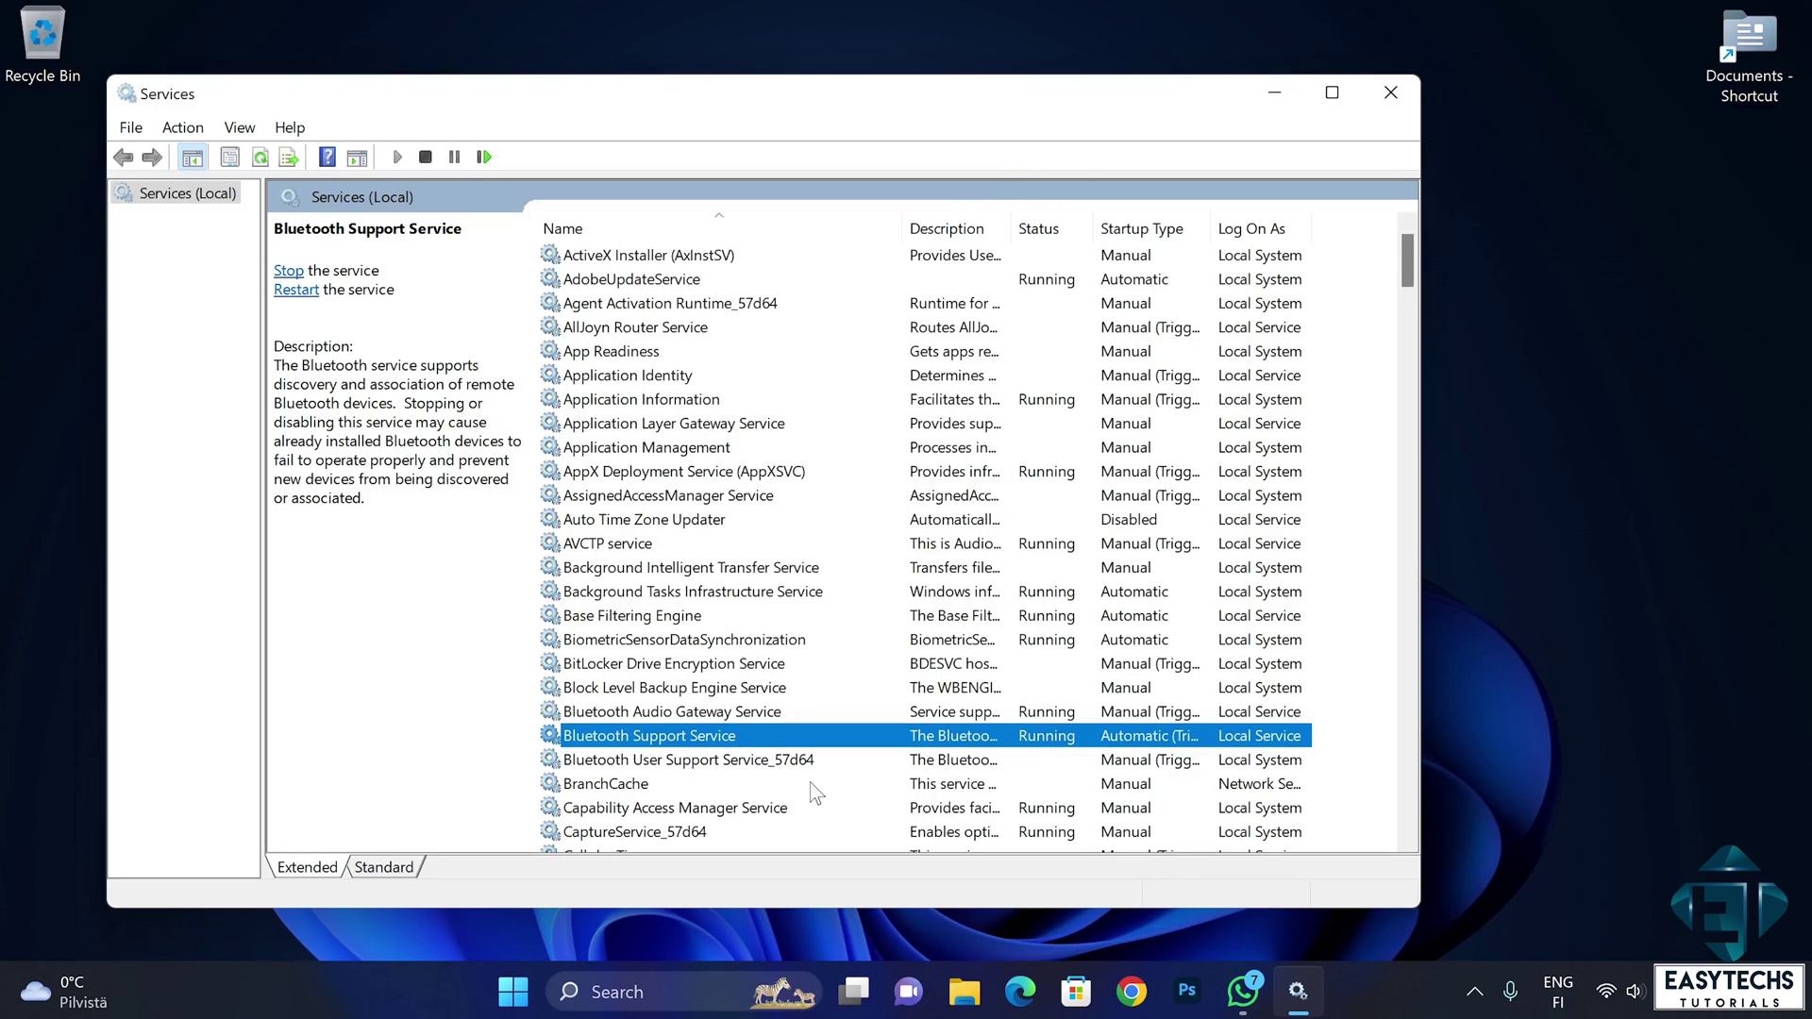
# - Start Bluetooth User Support Service_57d64 after its Automatic startup change fails with a parameter error
pyautogui.doubleClick(822, 761)
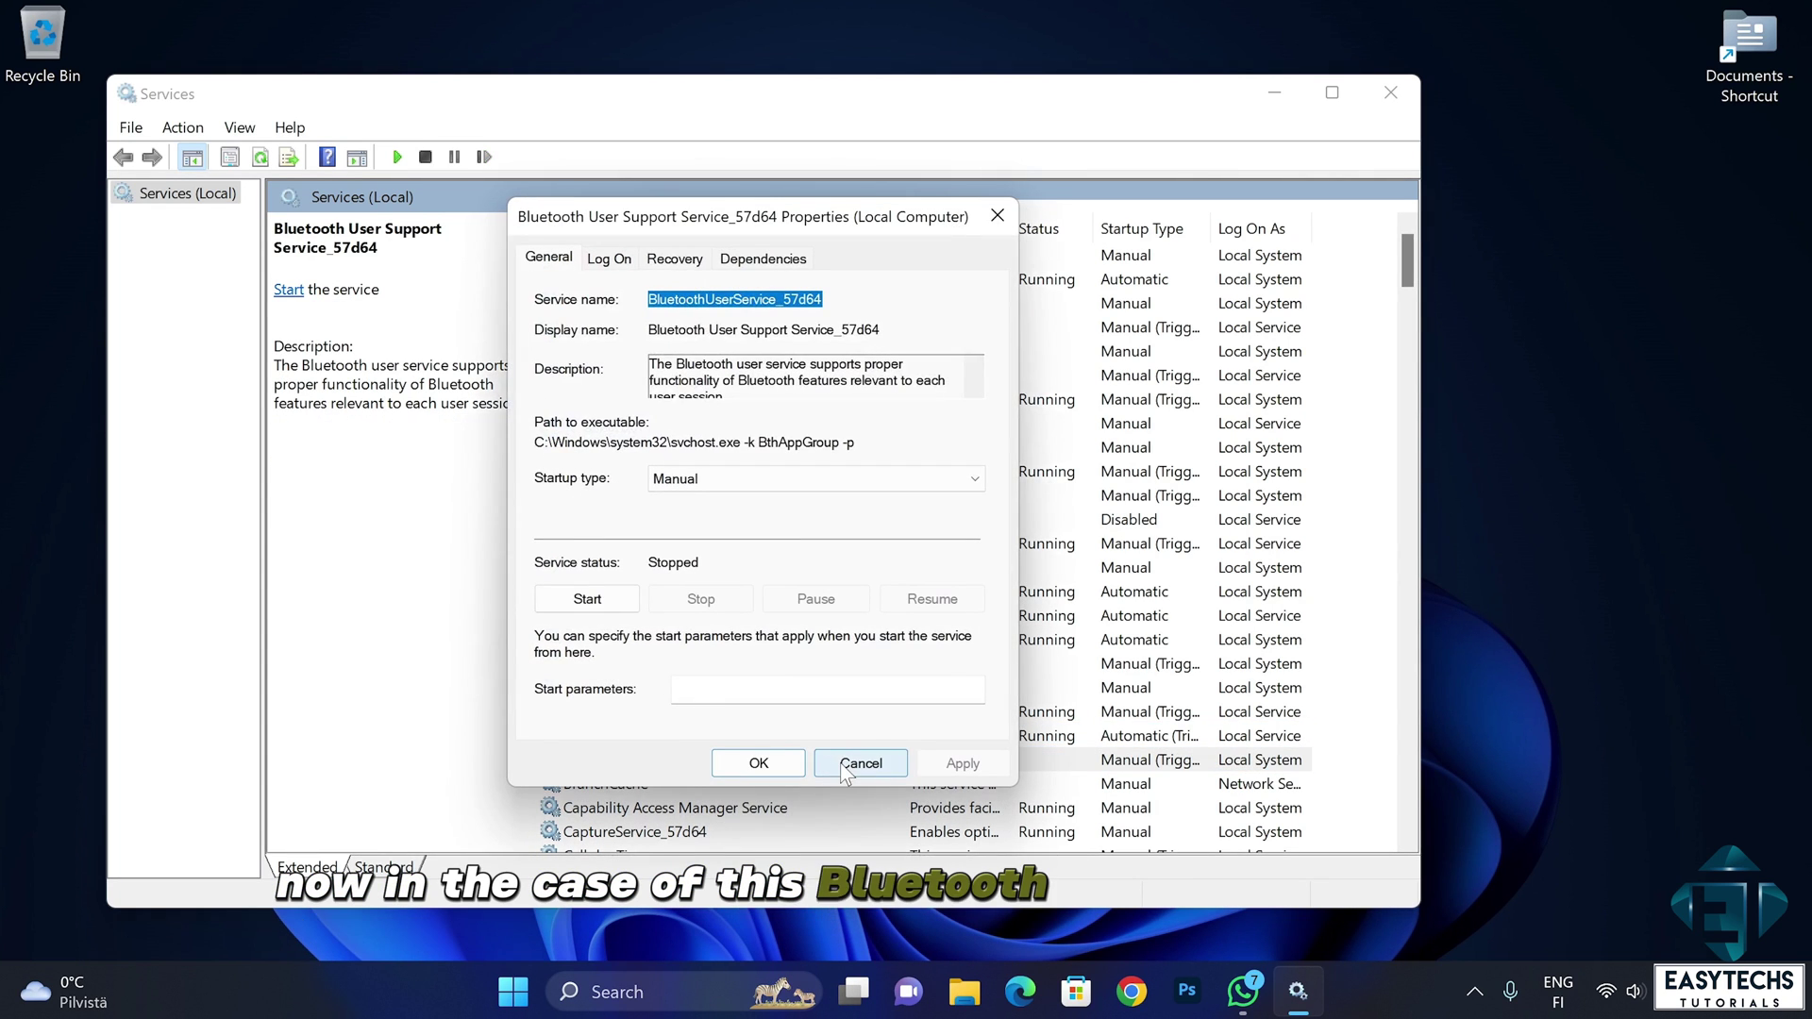
pyautogui.click(762, 483)
pyautogui.click(718, 518)
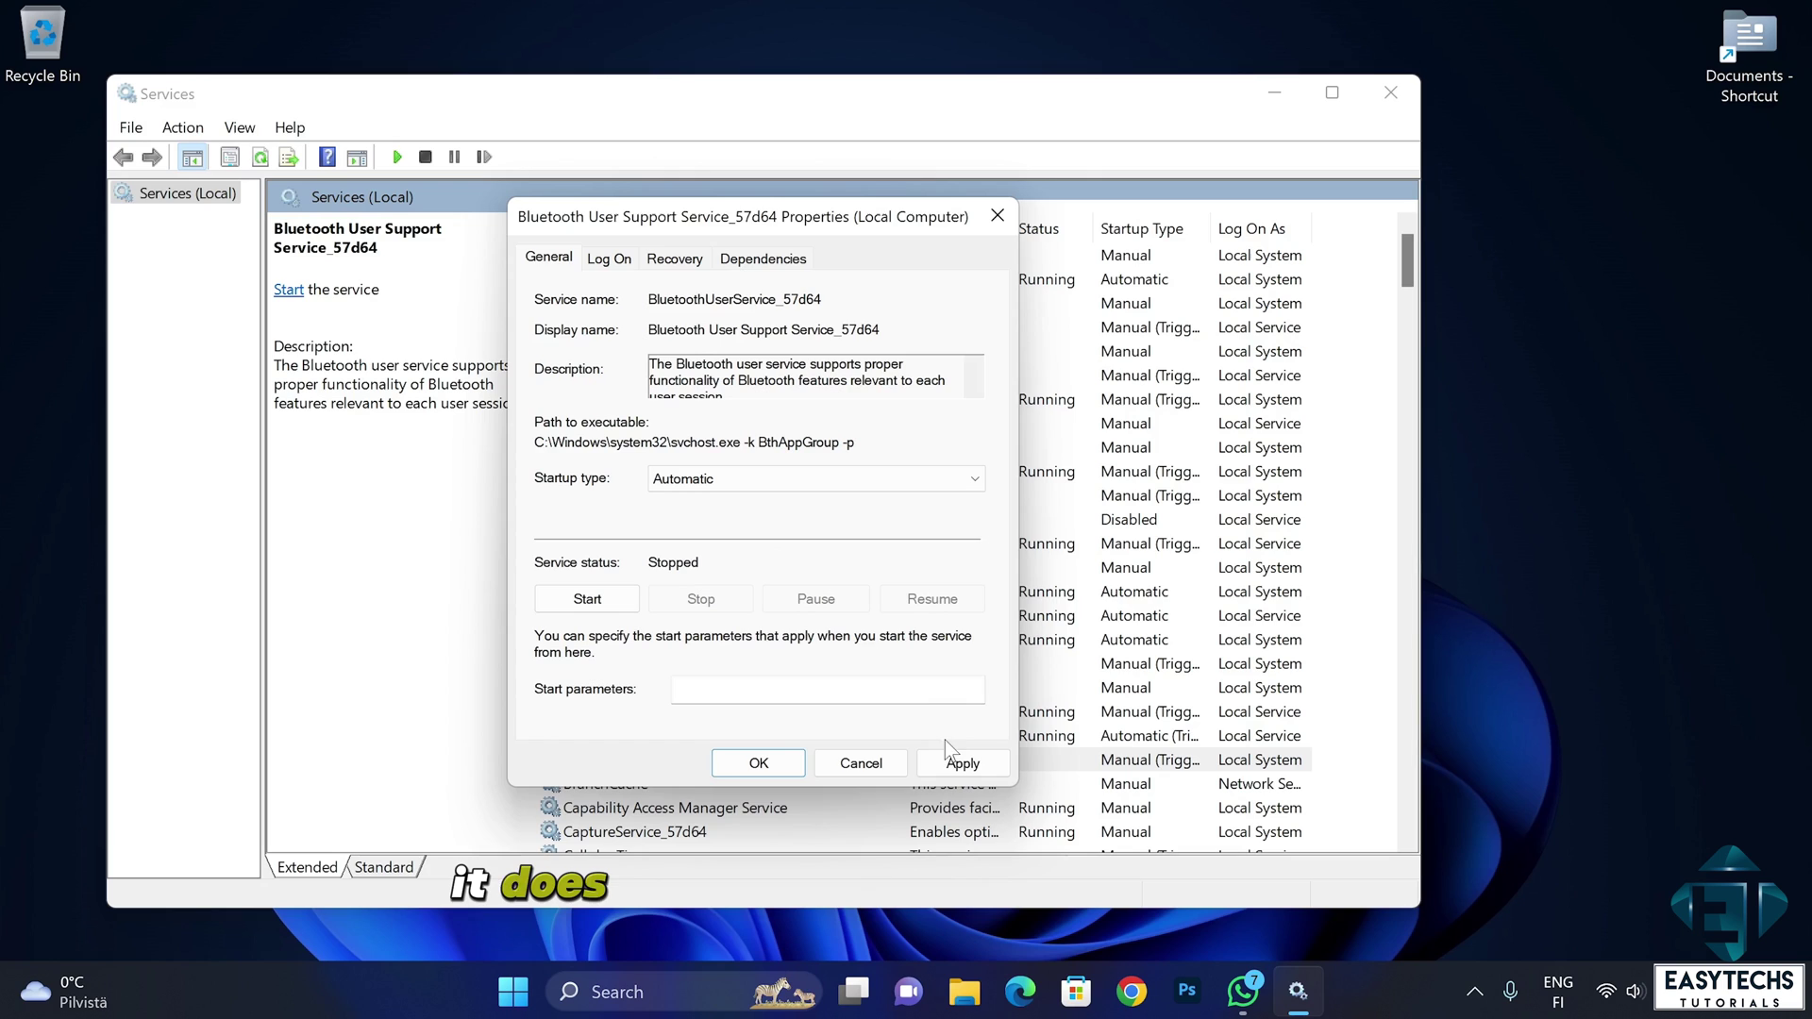
pyautogui.click(949, 765)
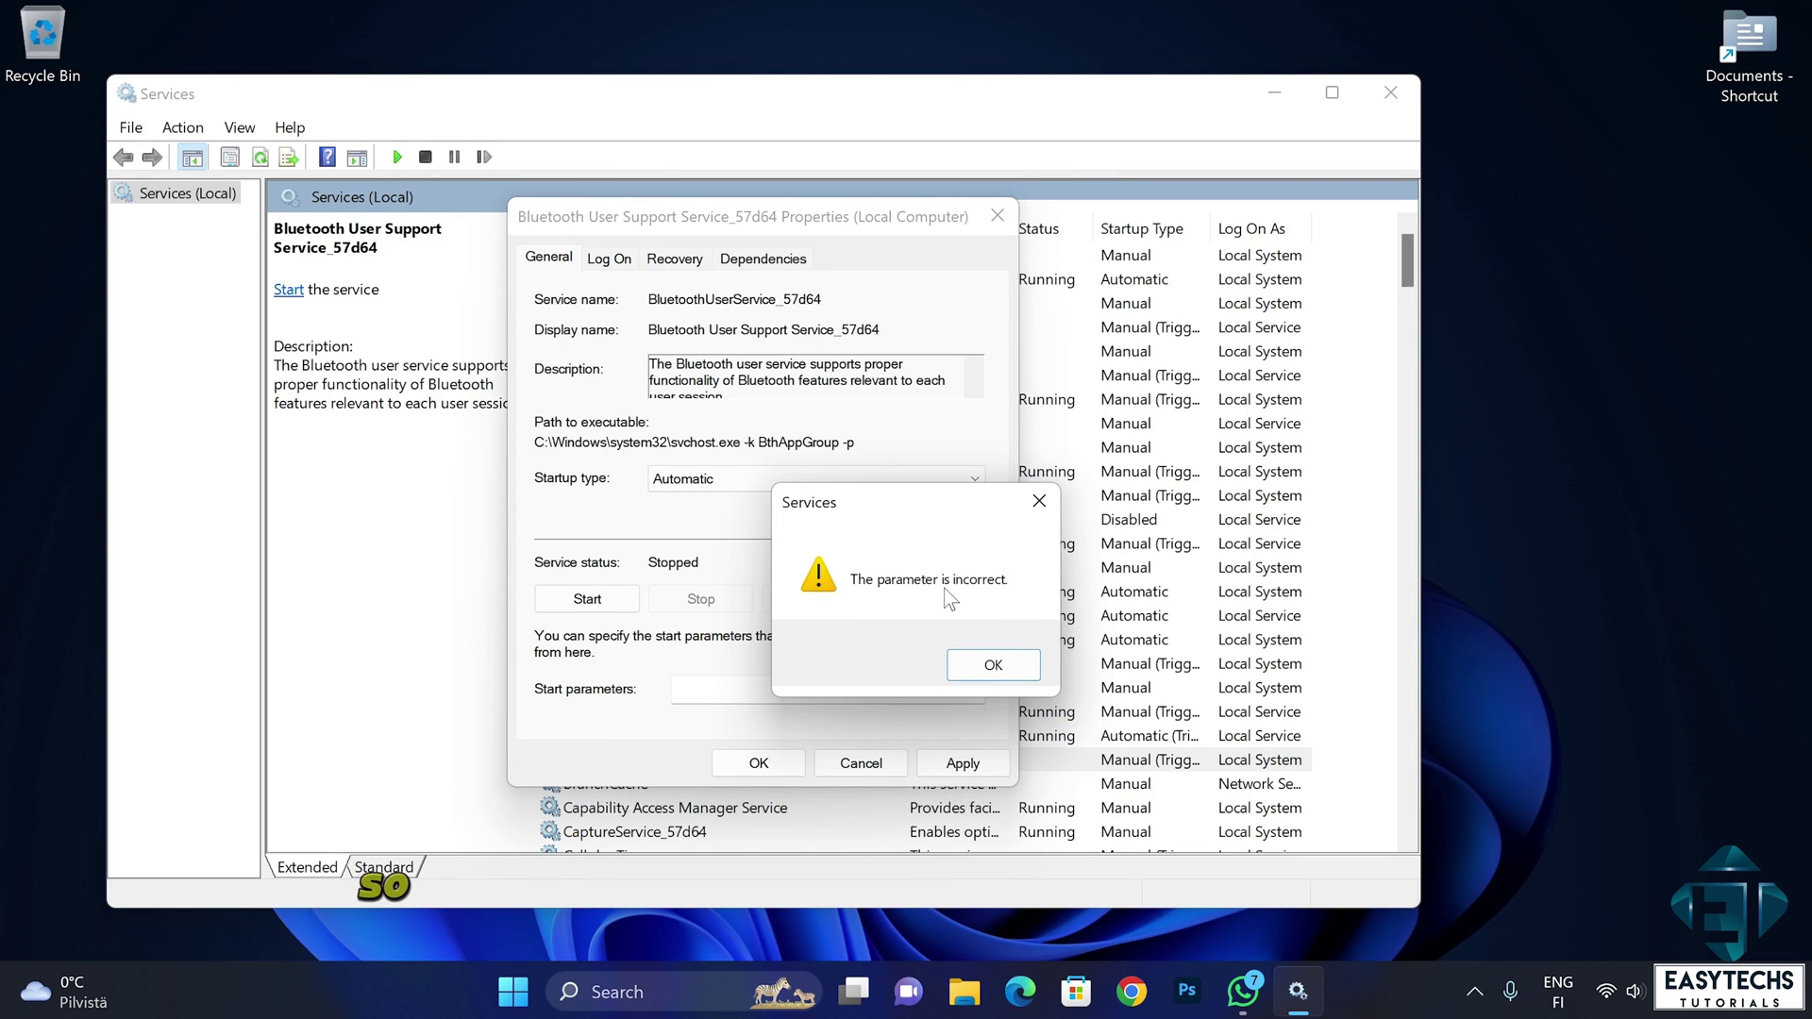
pyautogui.click(982, 662)
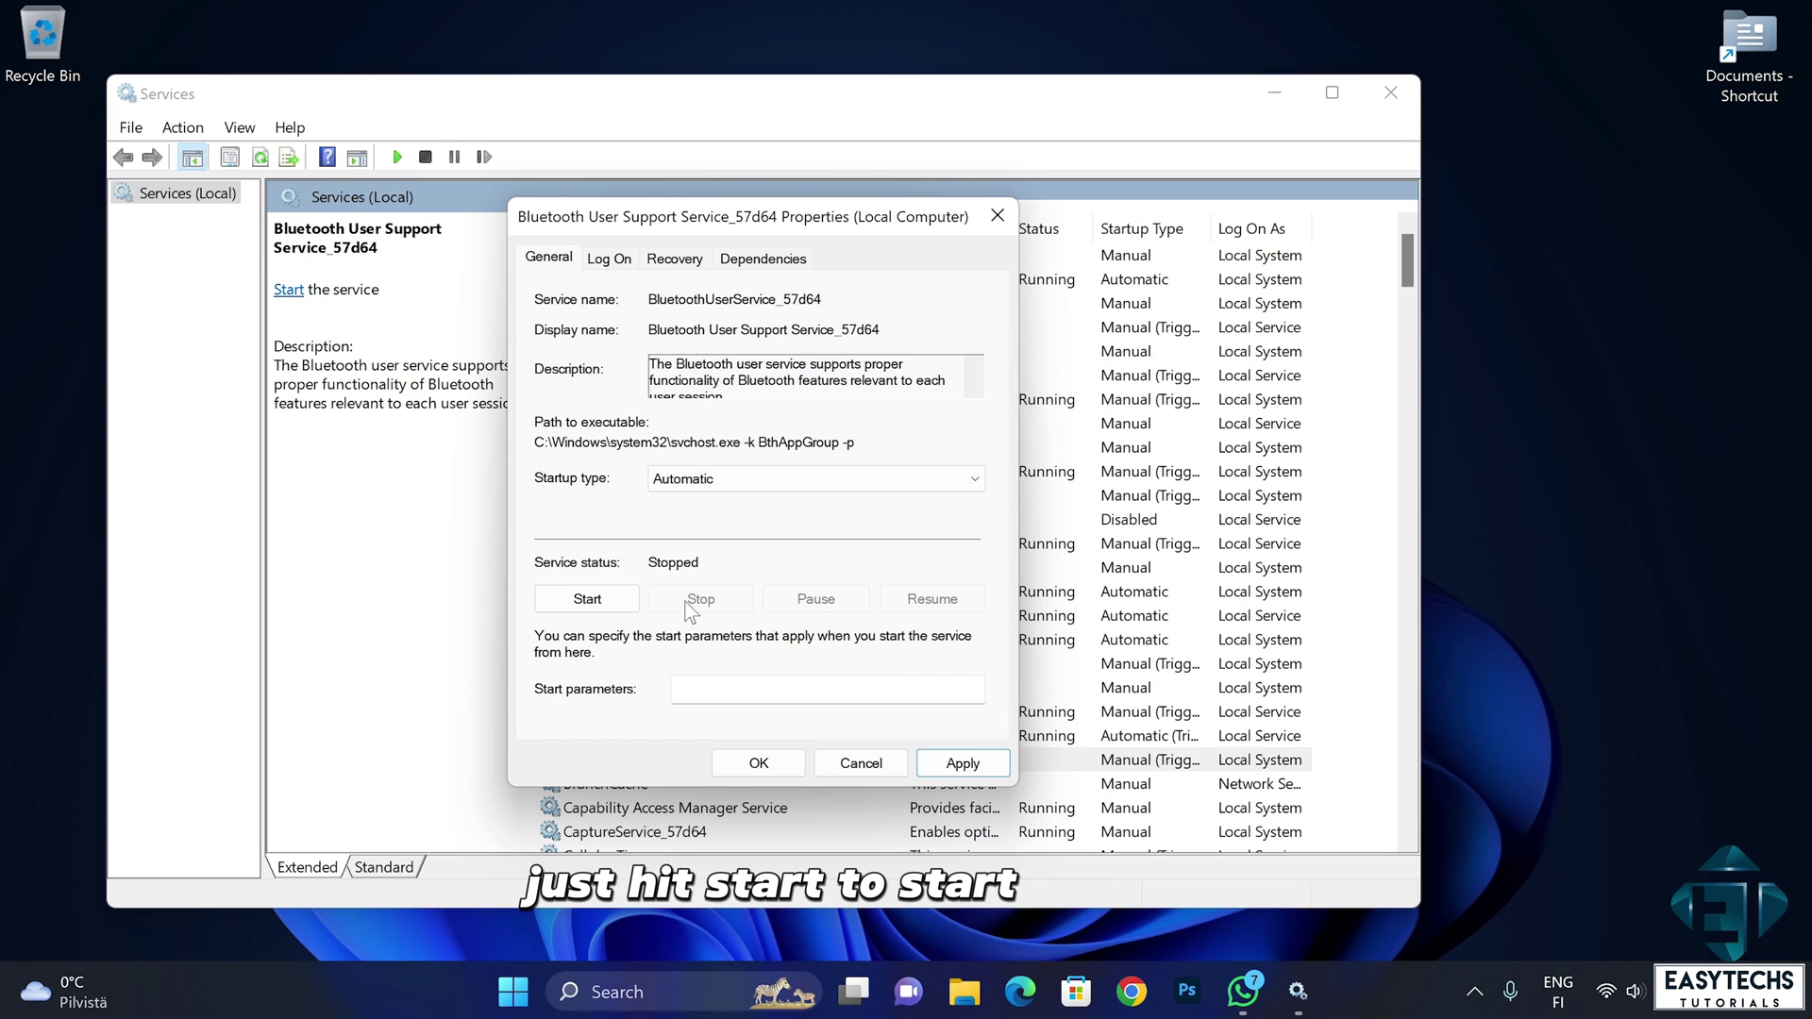
pyautogui.click(617, 608)
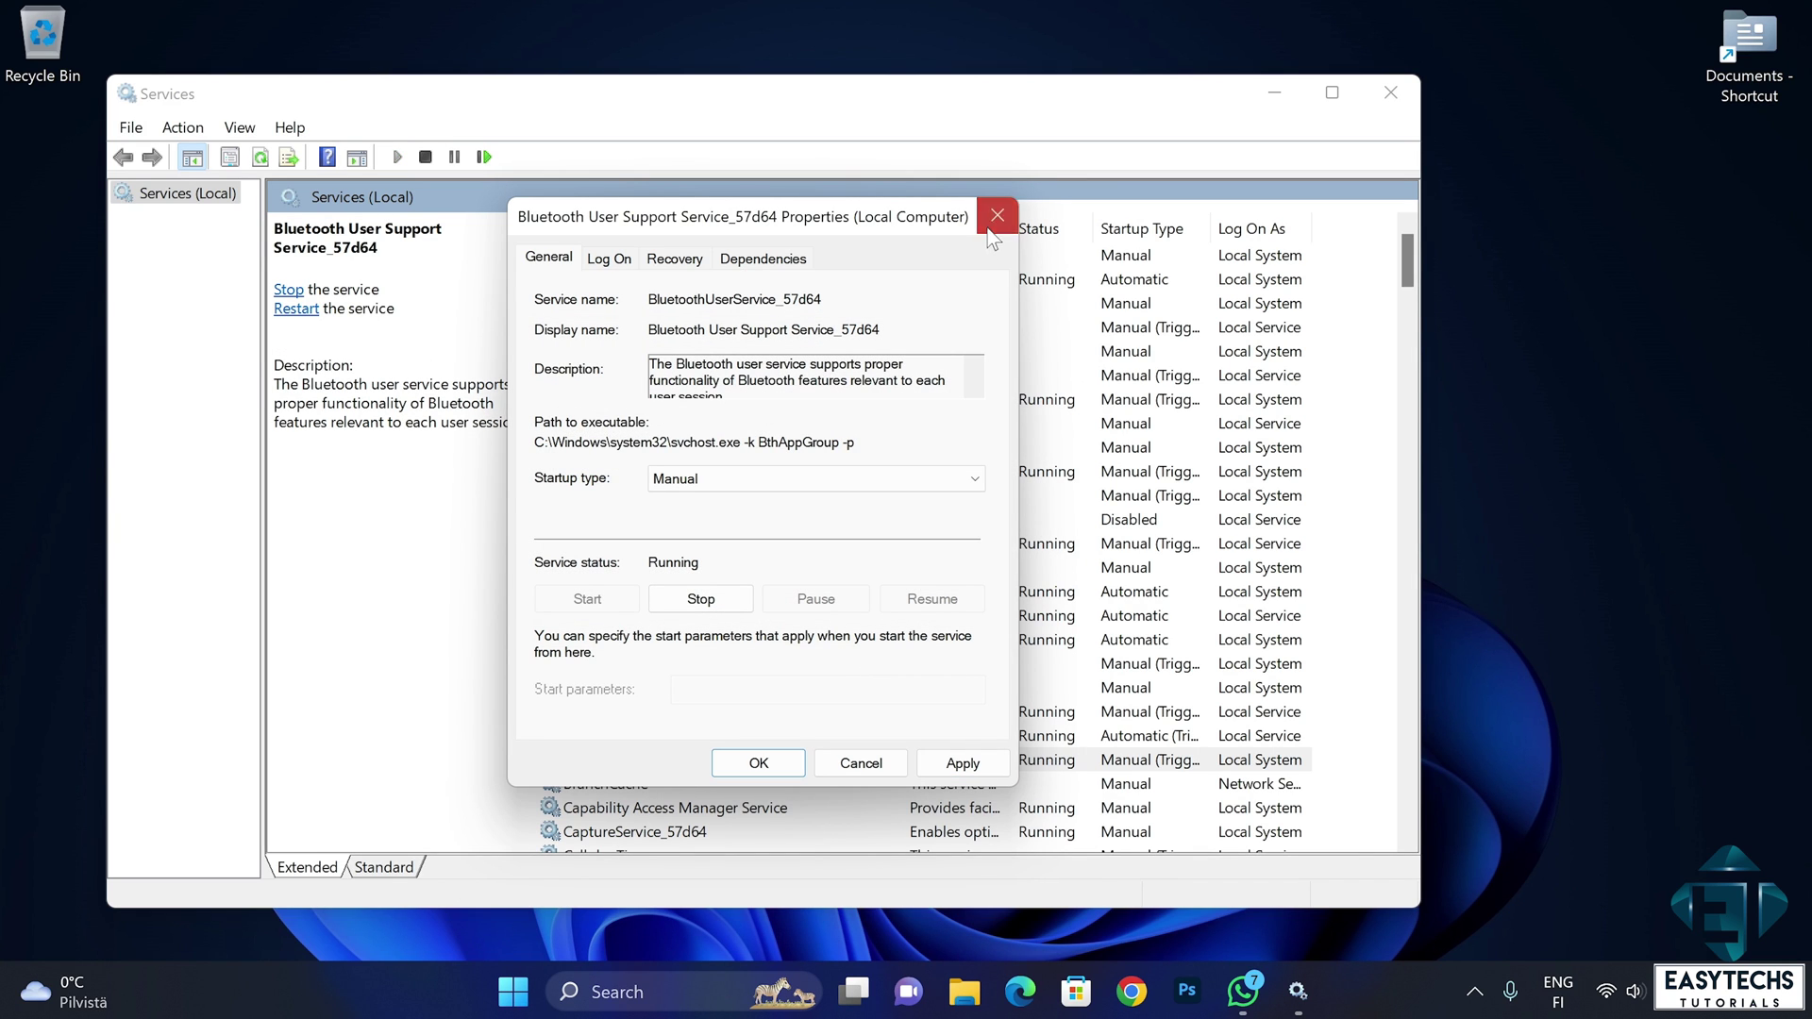
pyautogui.click(990, 231)
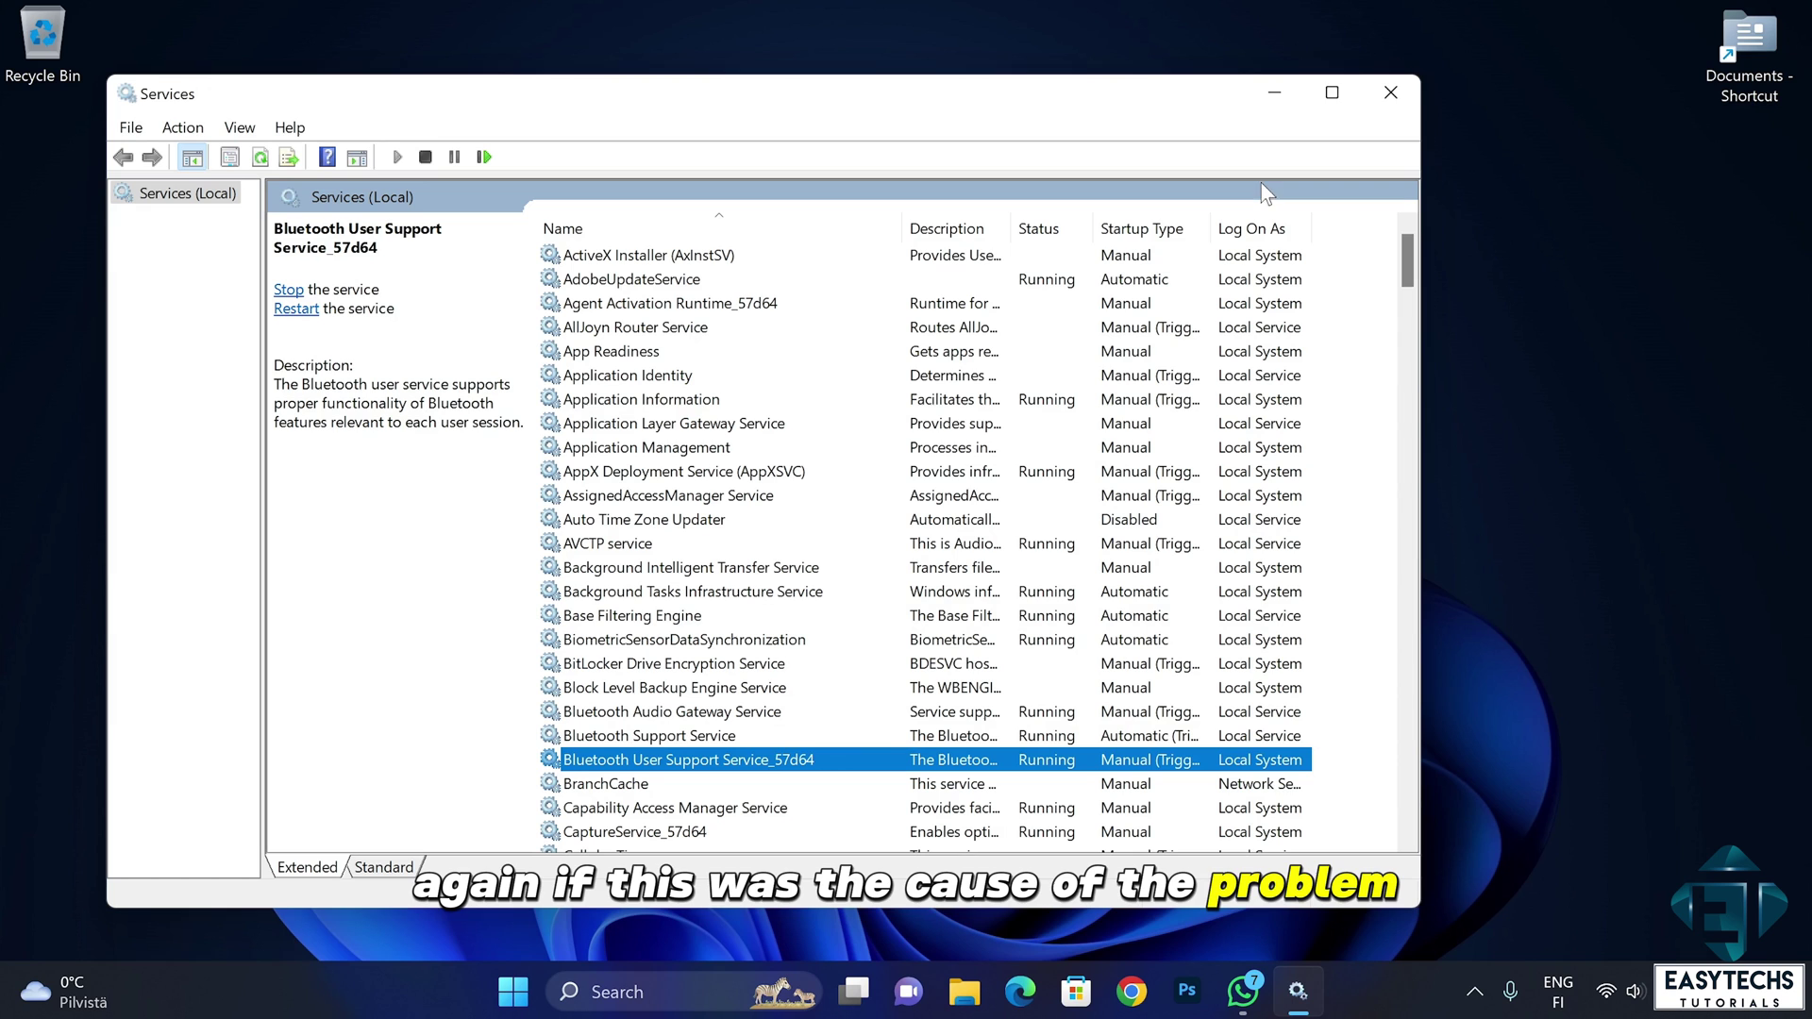
# - Close Services and search Google for 'lenovo thinkpad w540 drivers' in a new Chrome tab
pyautogui.click(1397, 106)
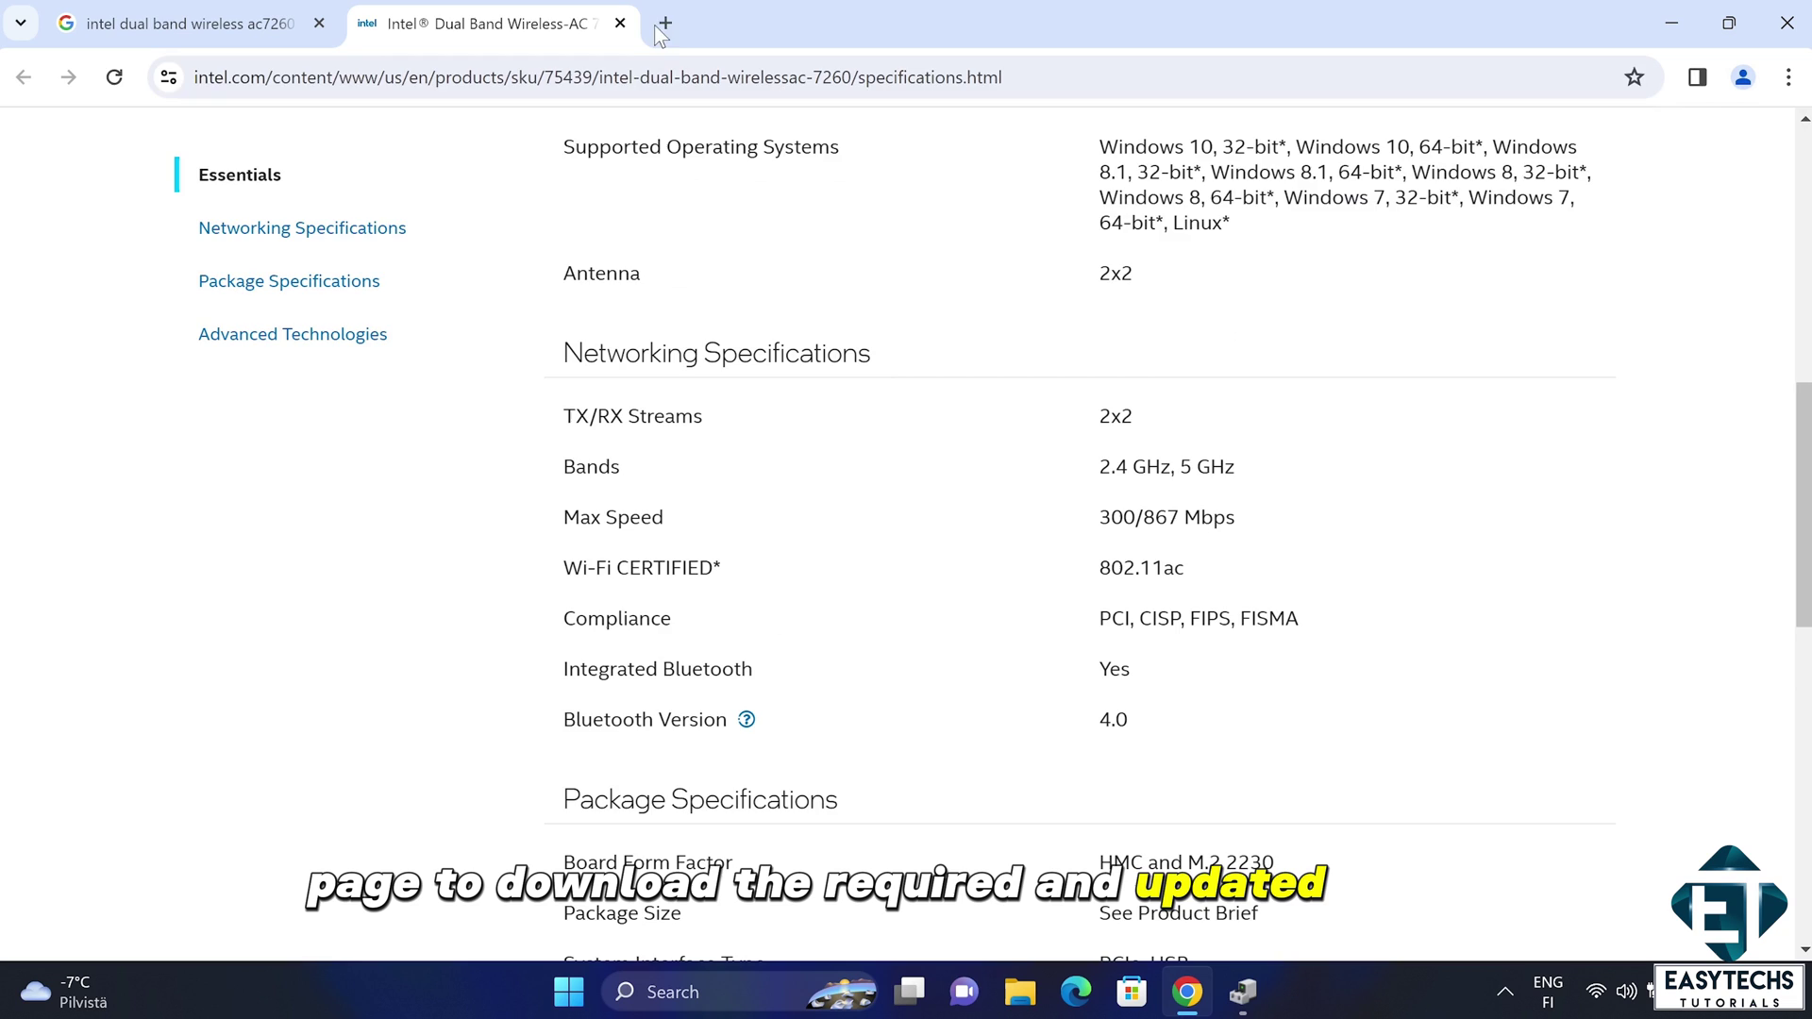
pyautogui.click(665, 23)
pyautogui.write('lenovo thinkpad')
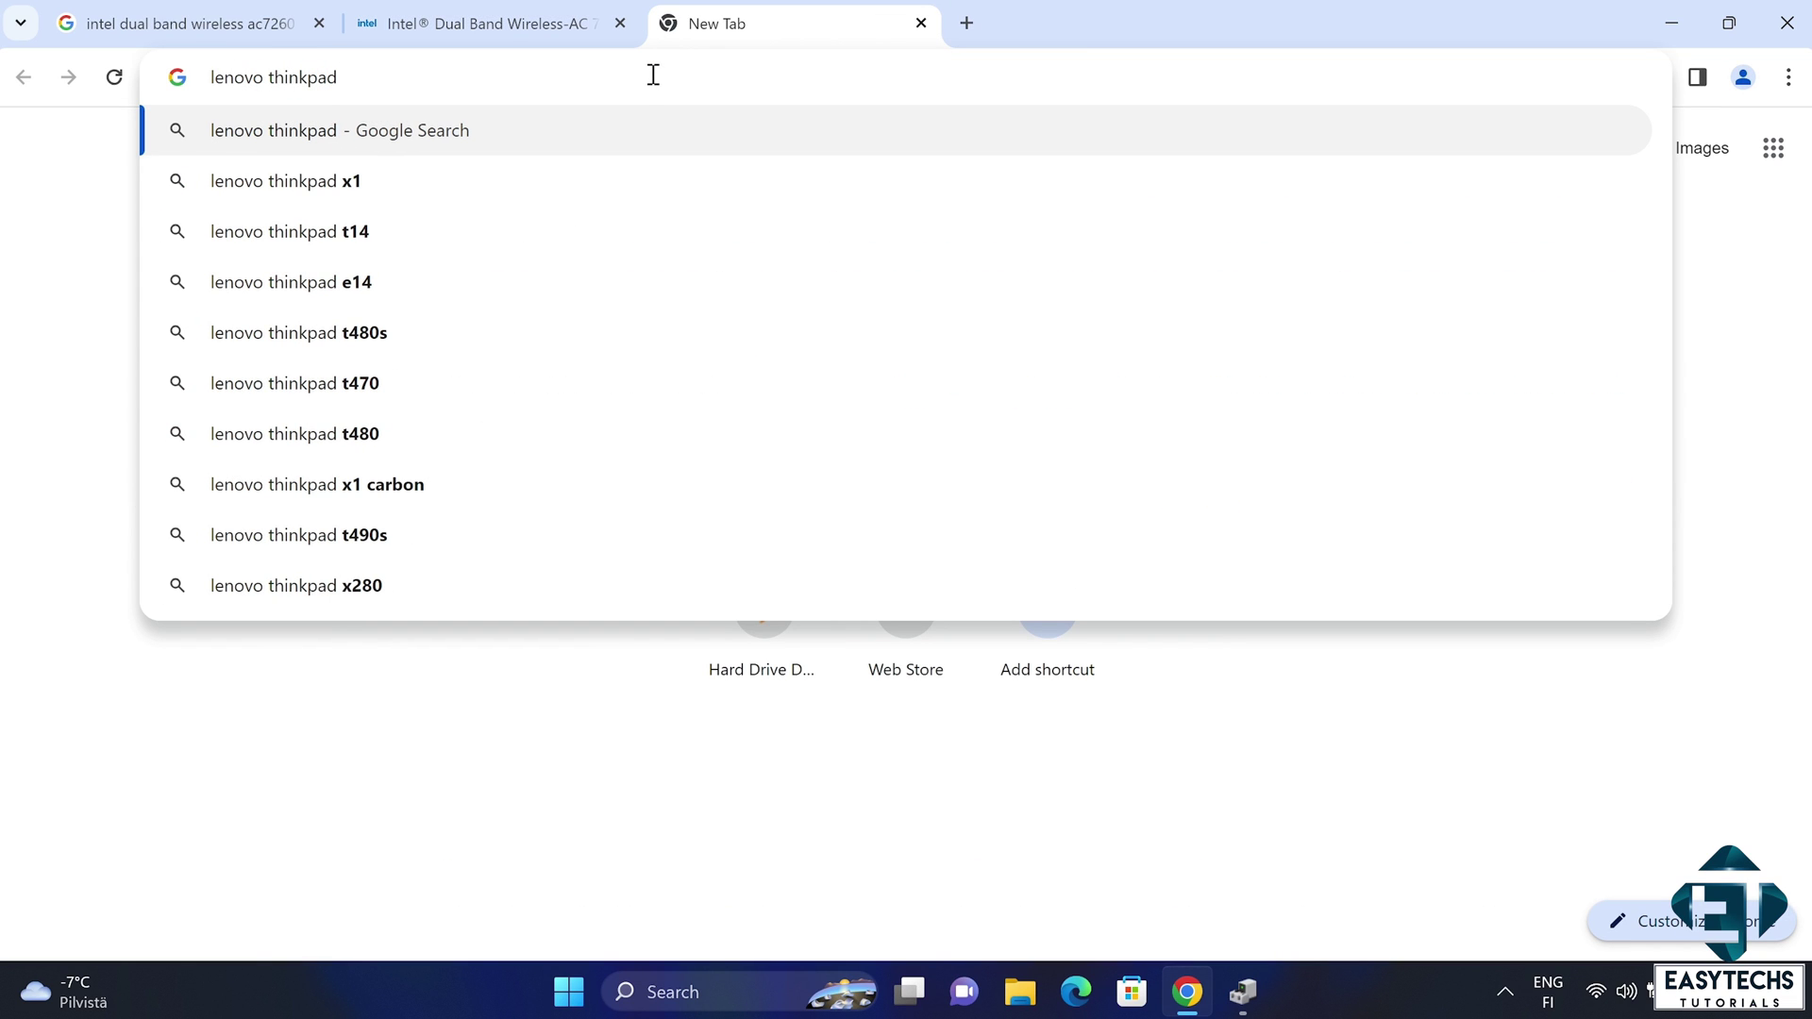
pyautogui.write(' w540 dri')
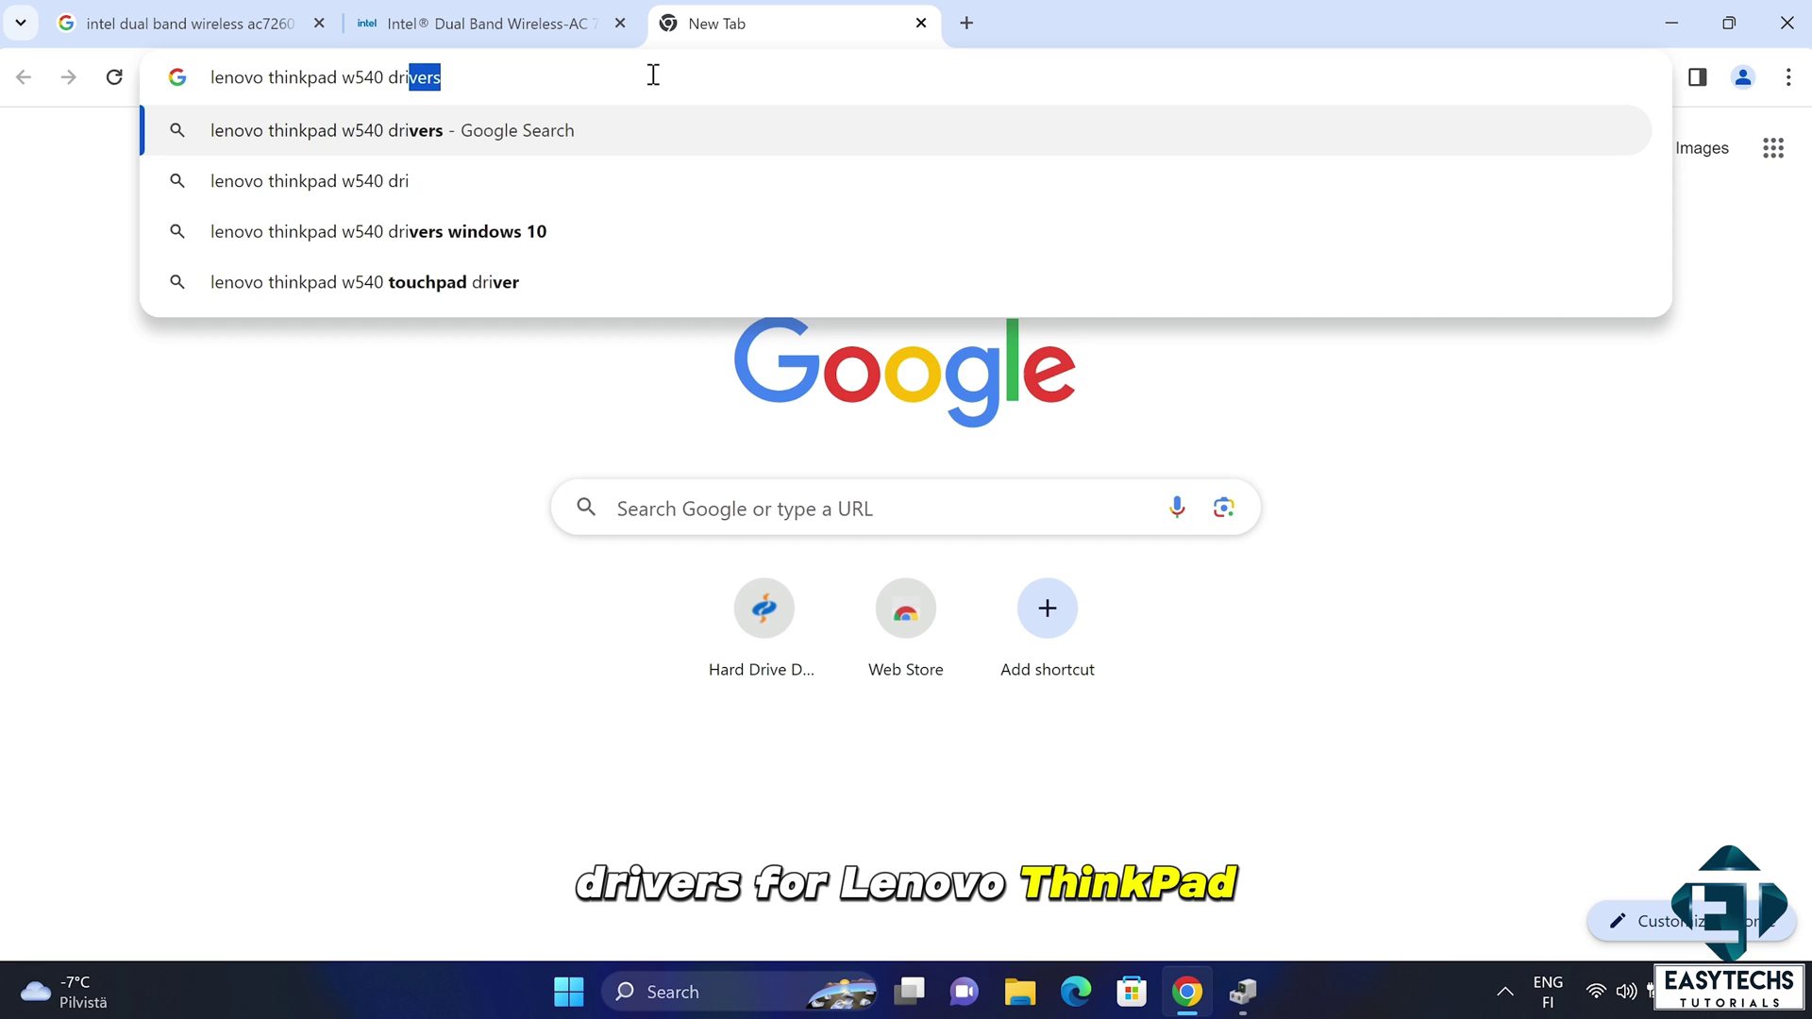
pyautogui.press('Return')
pyautogui.scroll(-1, 478, 197)
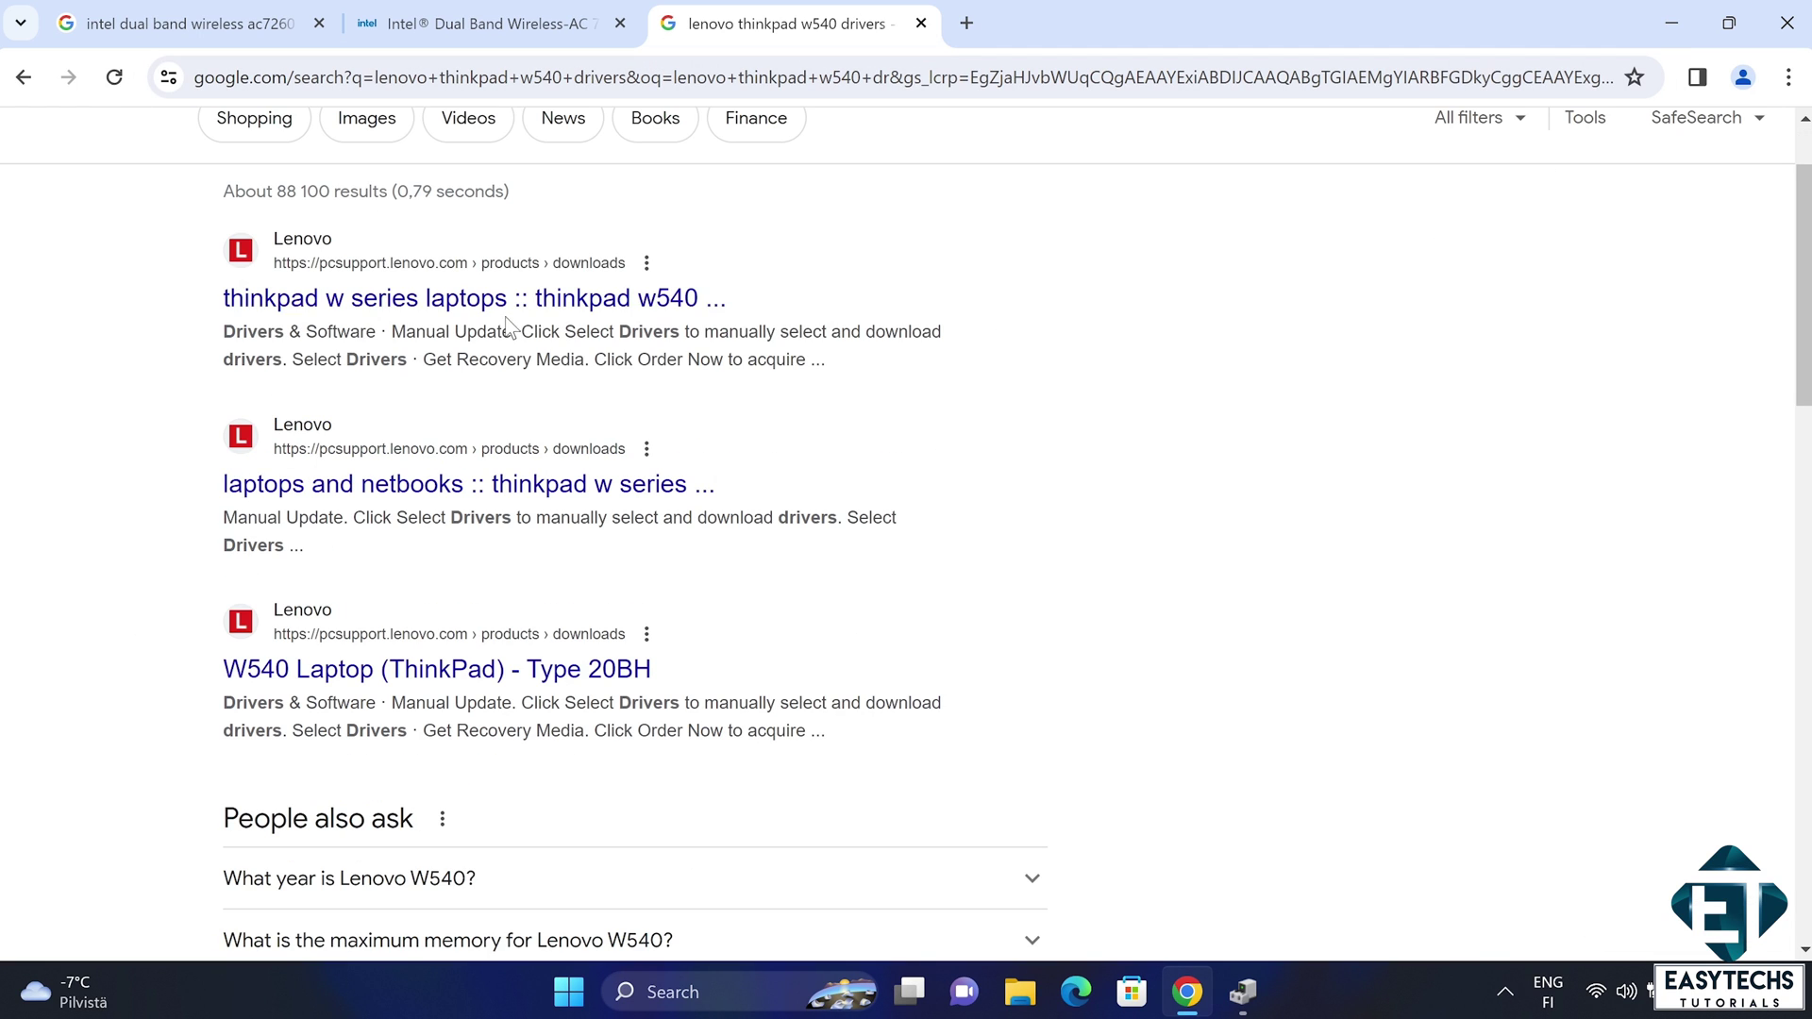
pyautogui.scroll(1, 483, 318)
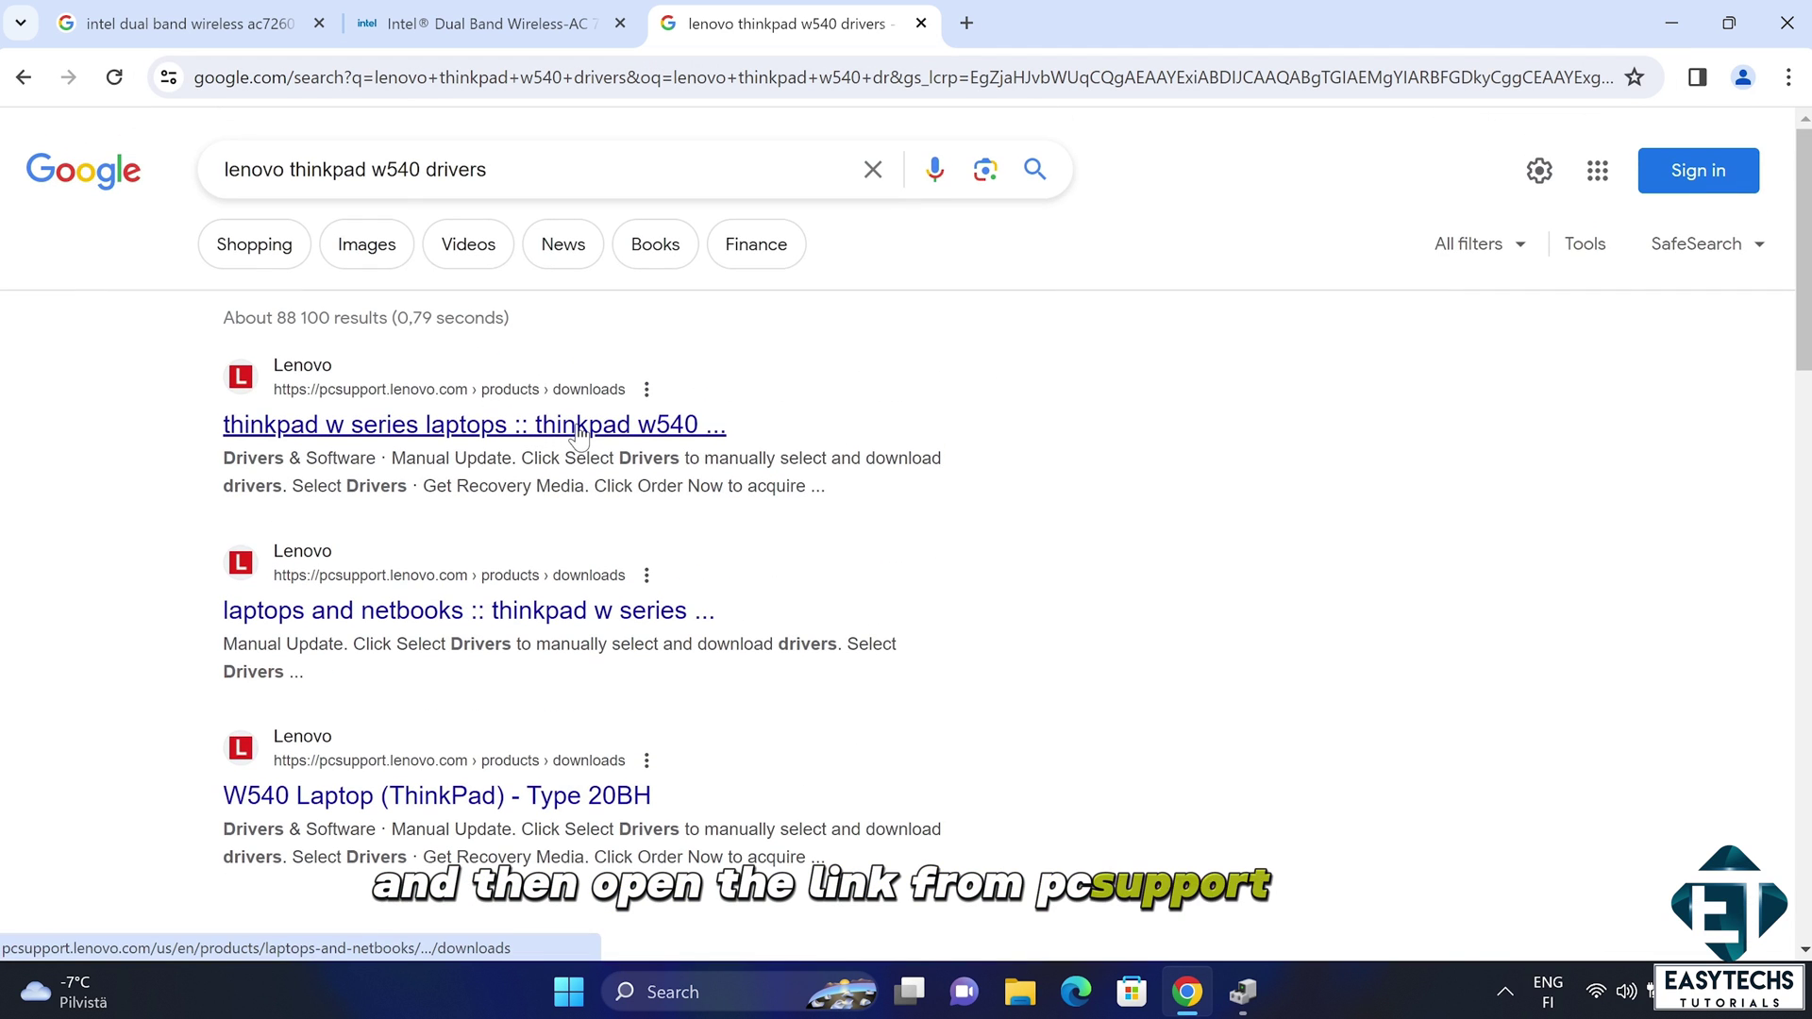
# - On the Lenovo W540 support page, list the Bluetooth and Modem drivers
pyautogui.click(577, 429)
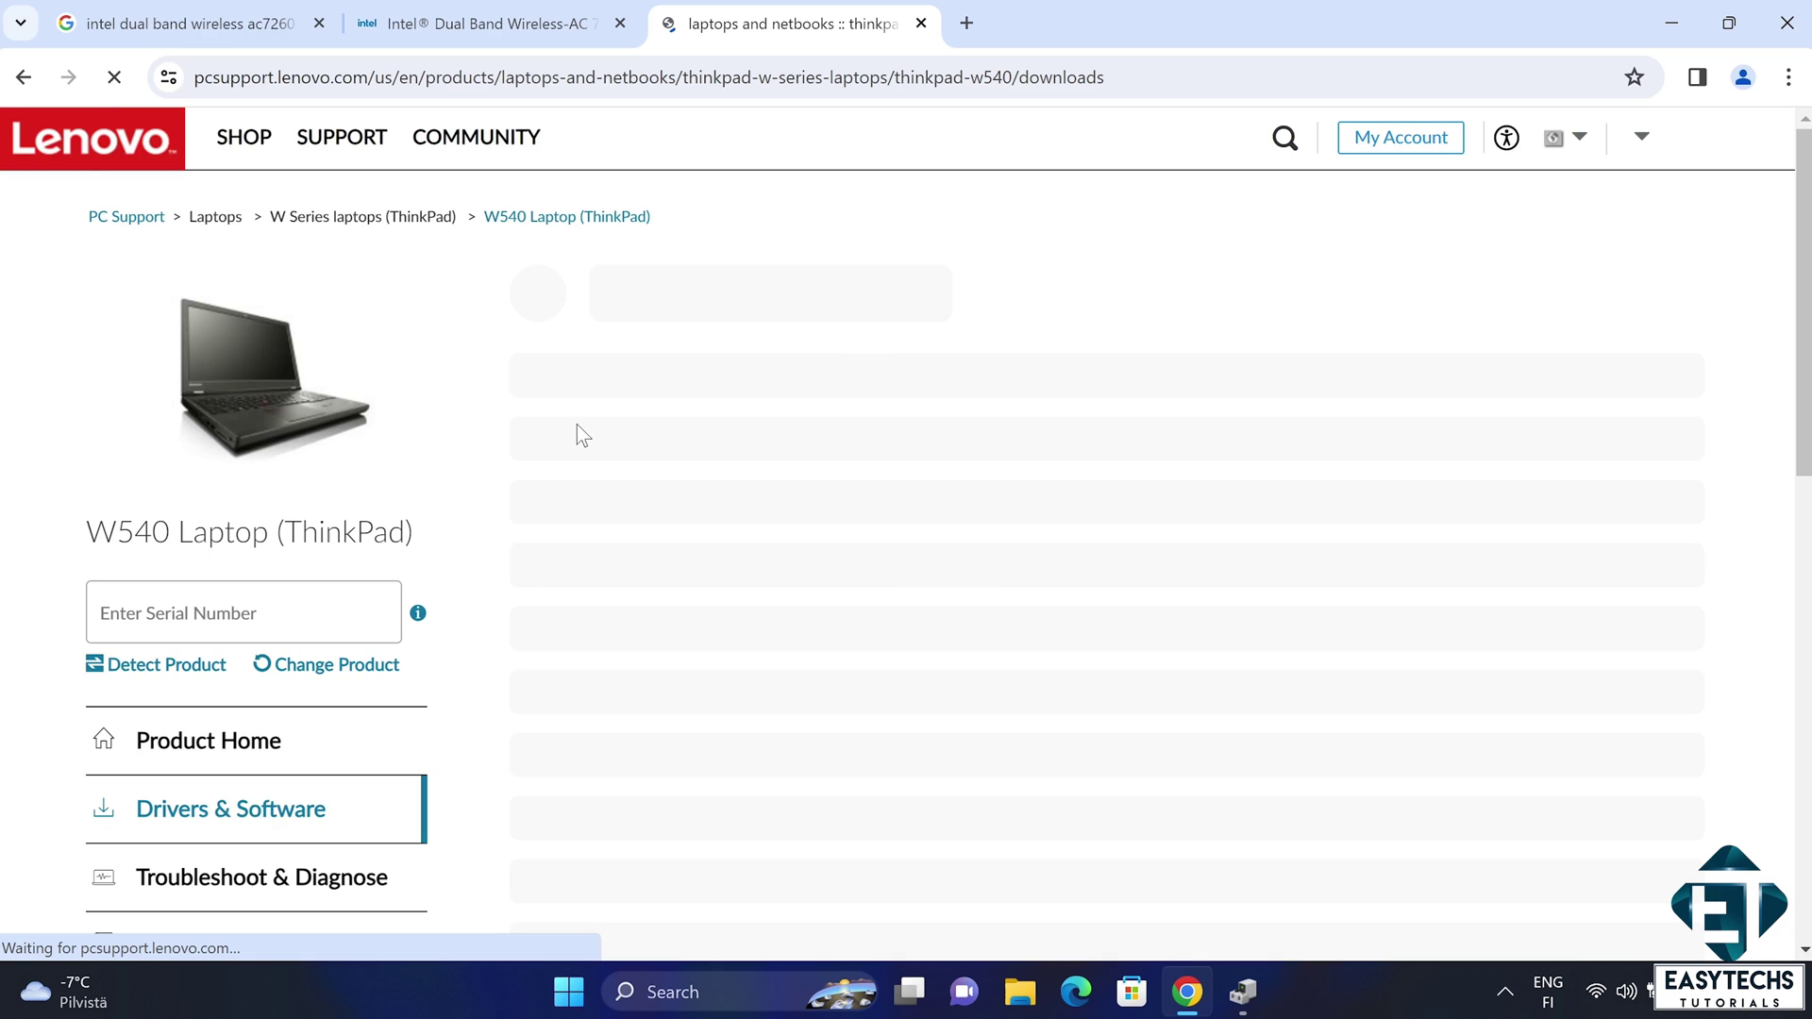
pyautogui.scroll(-1, 718, 448)
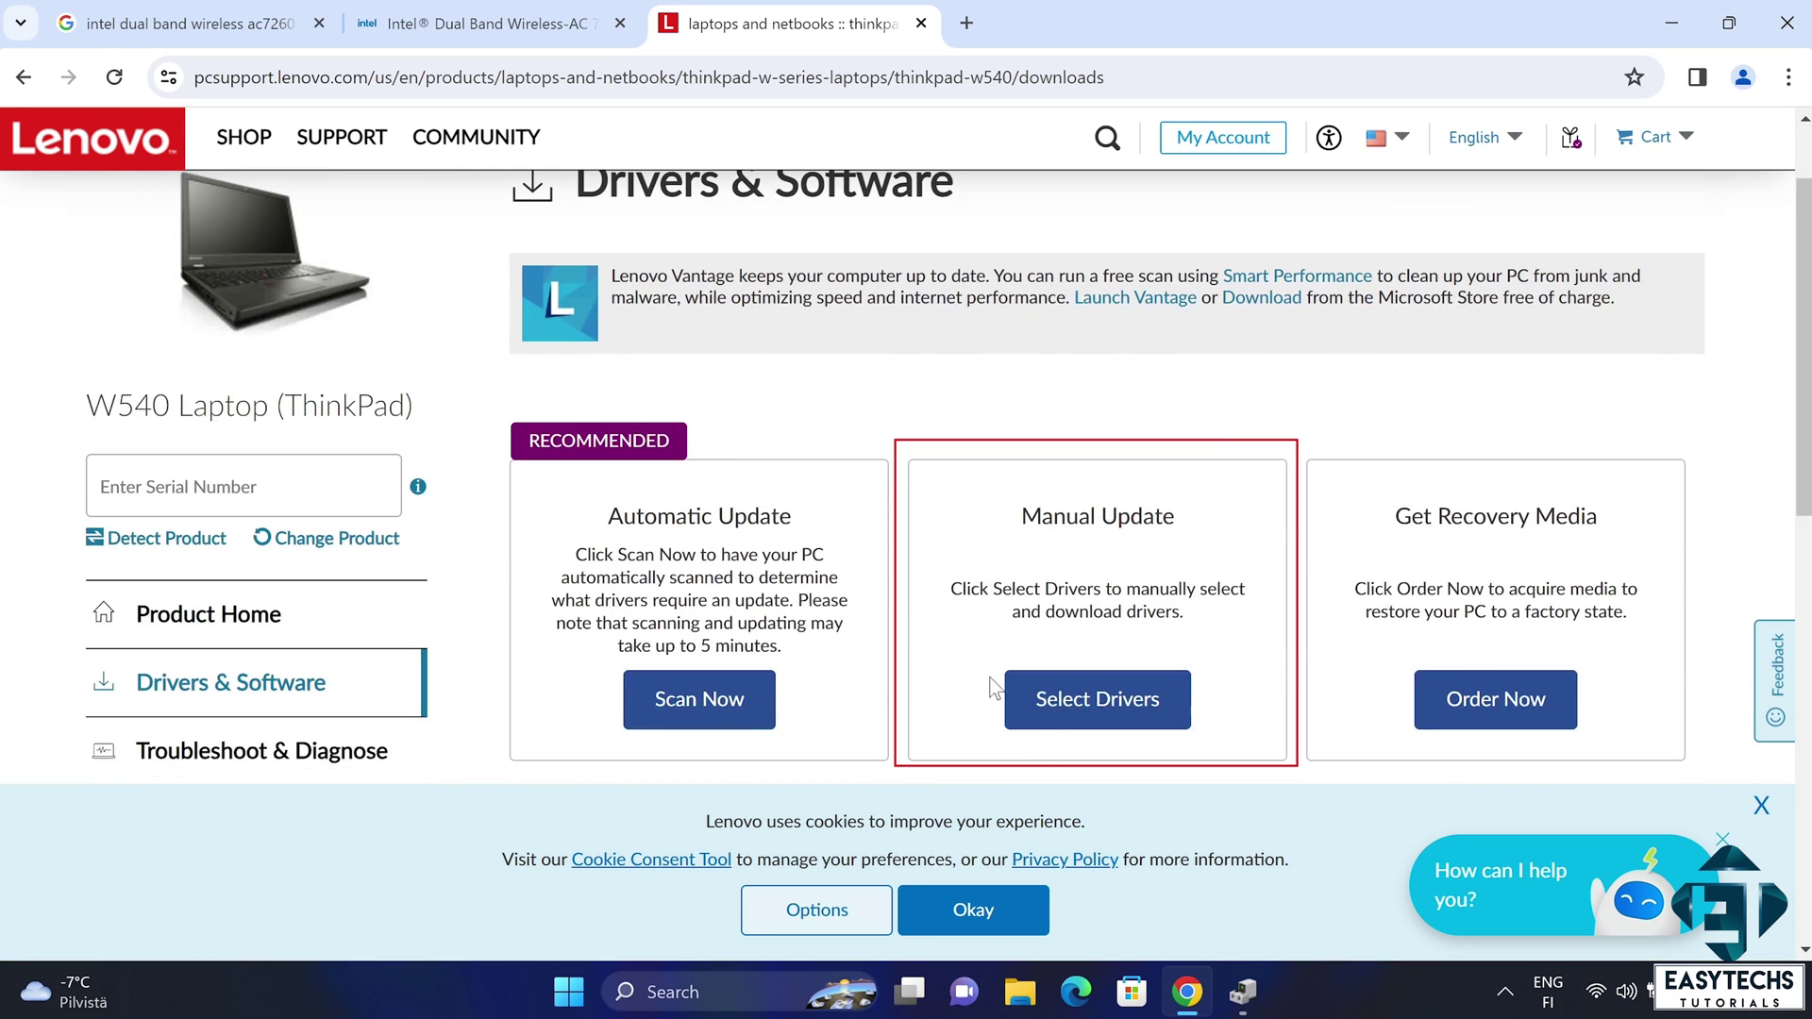
pyautogui.click(1122, 697)
pyautogui.click(1179, 499)
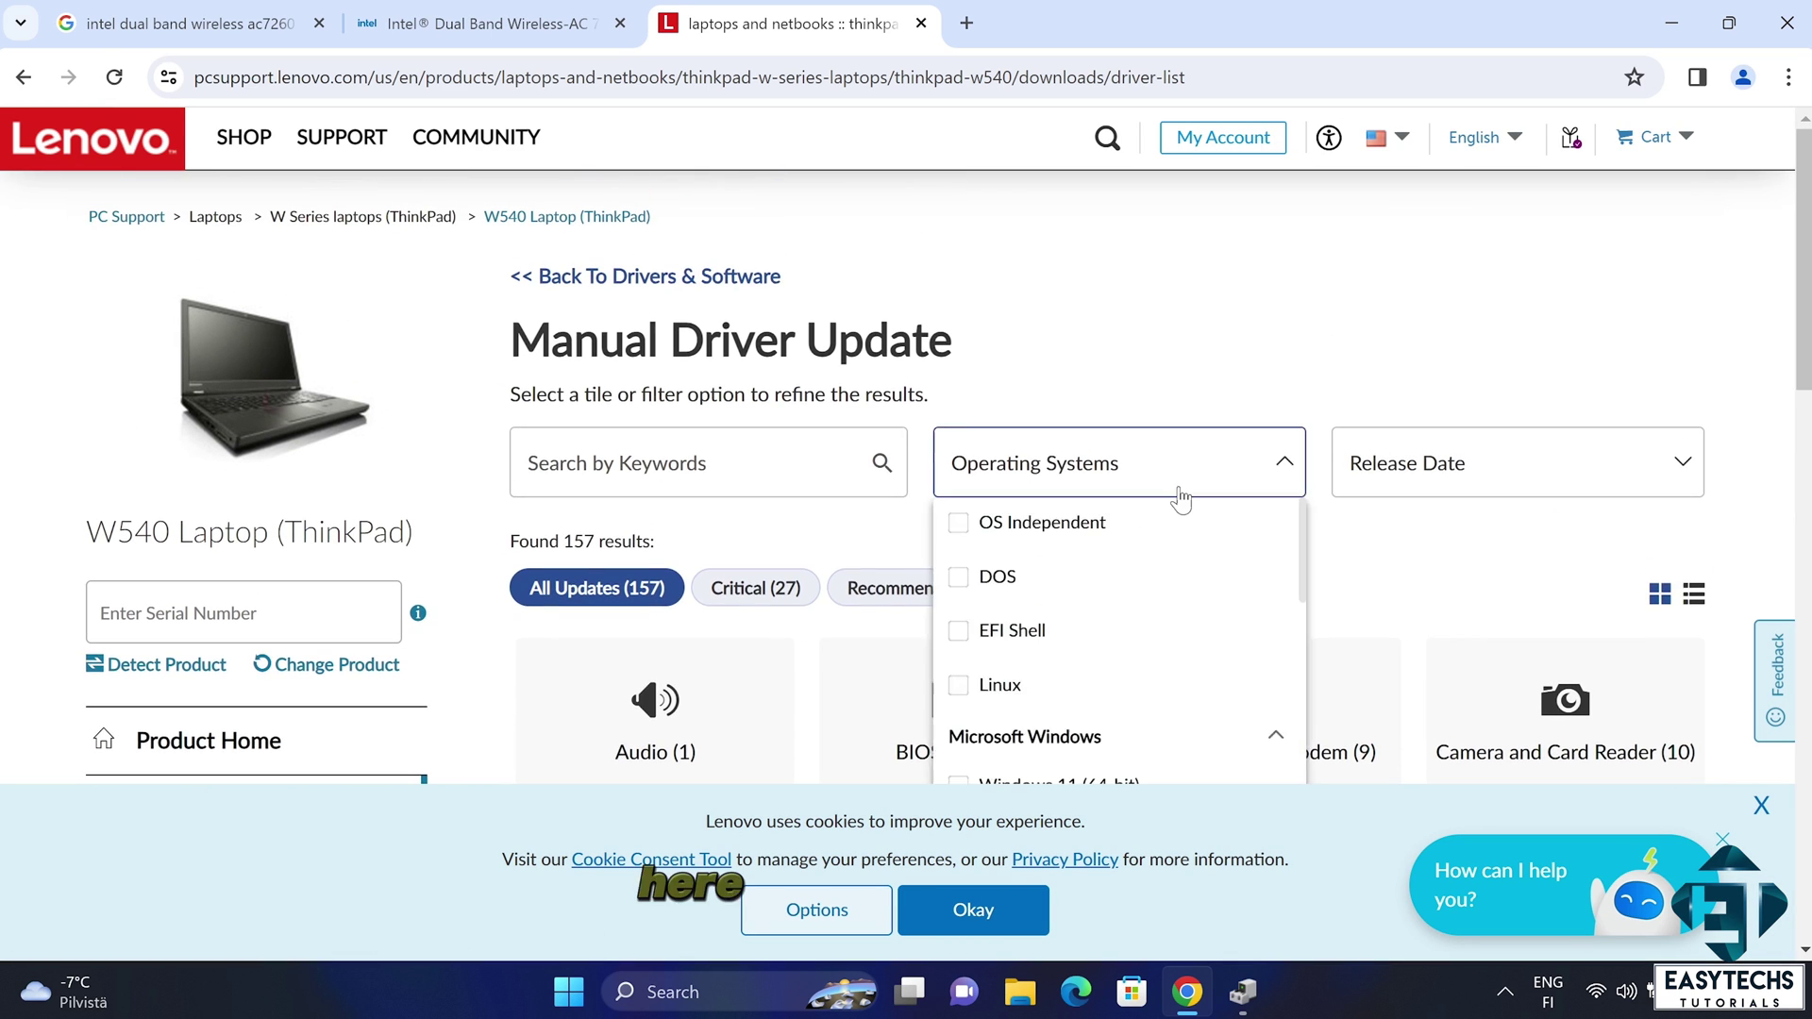
pyautogui.scroll(-2, 1179, 499)
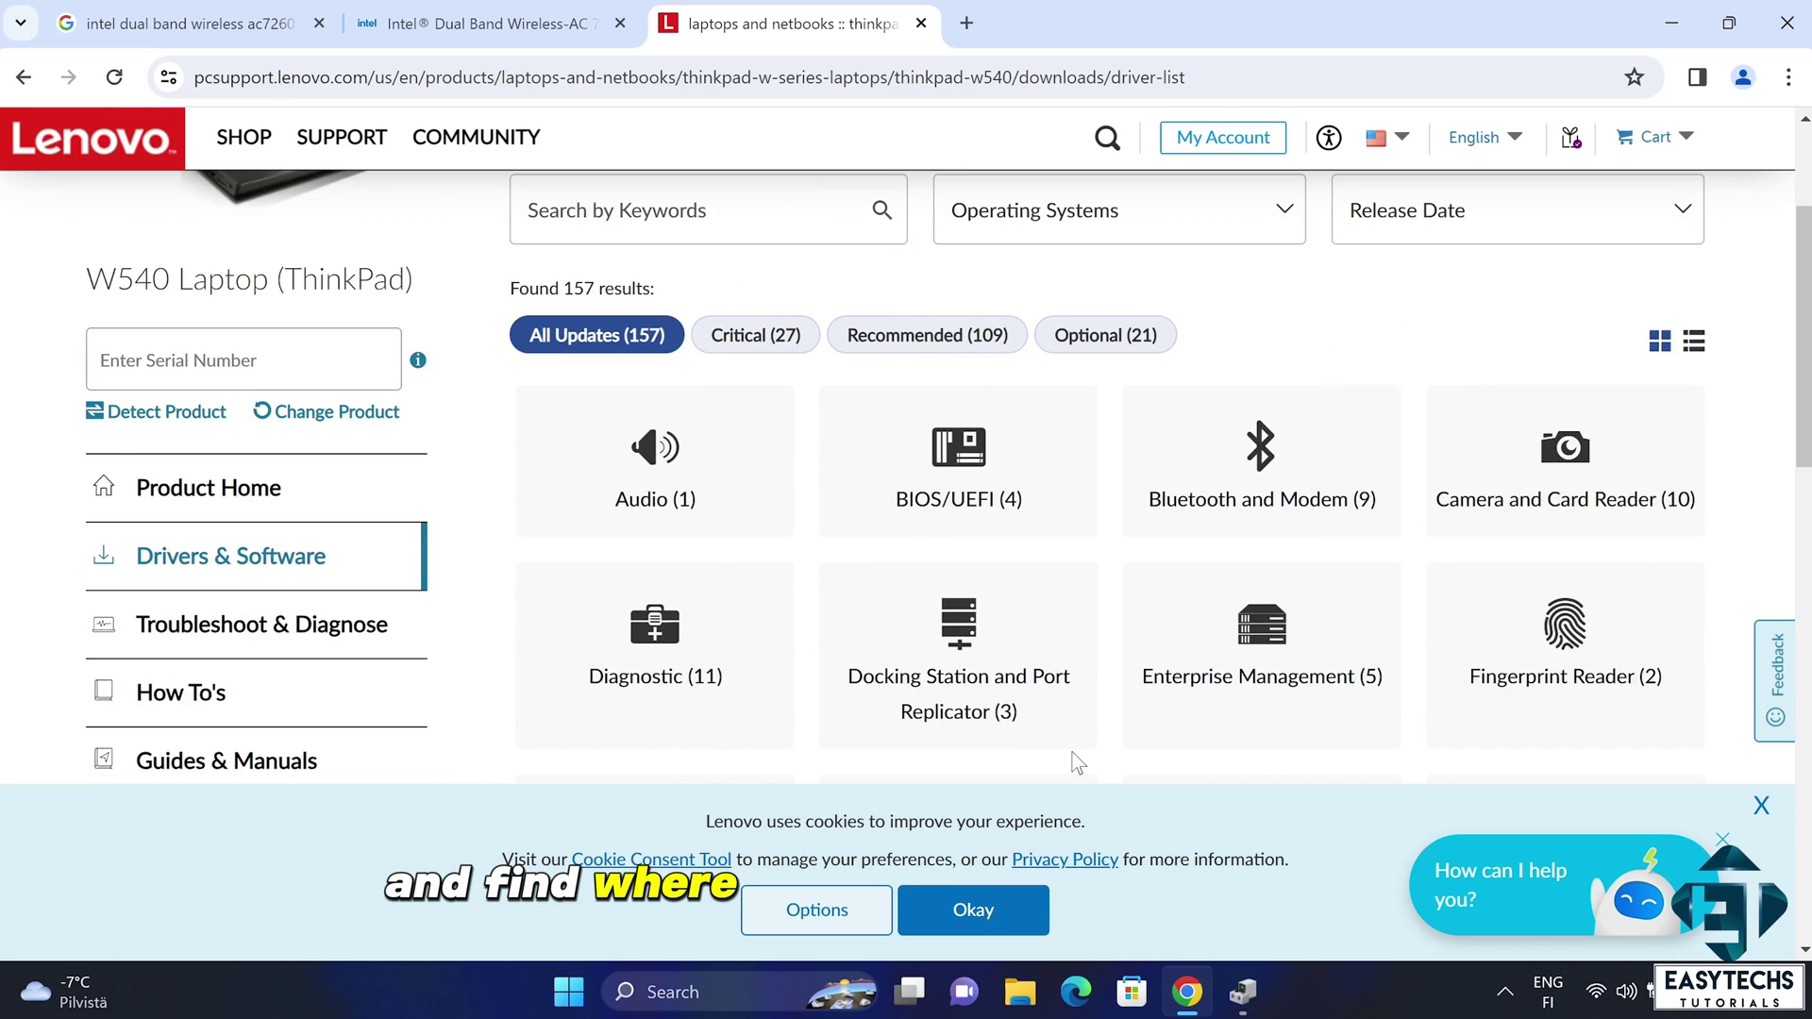
pyautogui.scroll(1, 1198, 651)
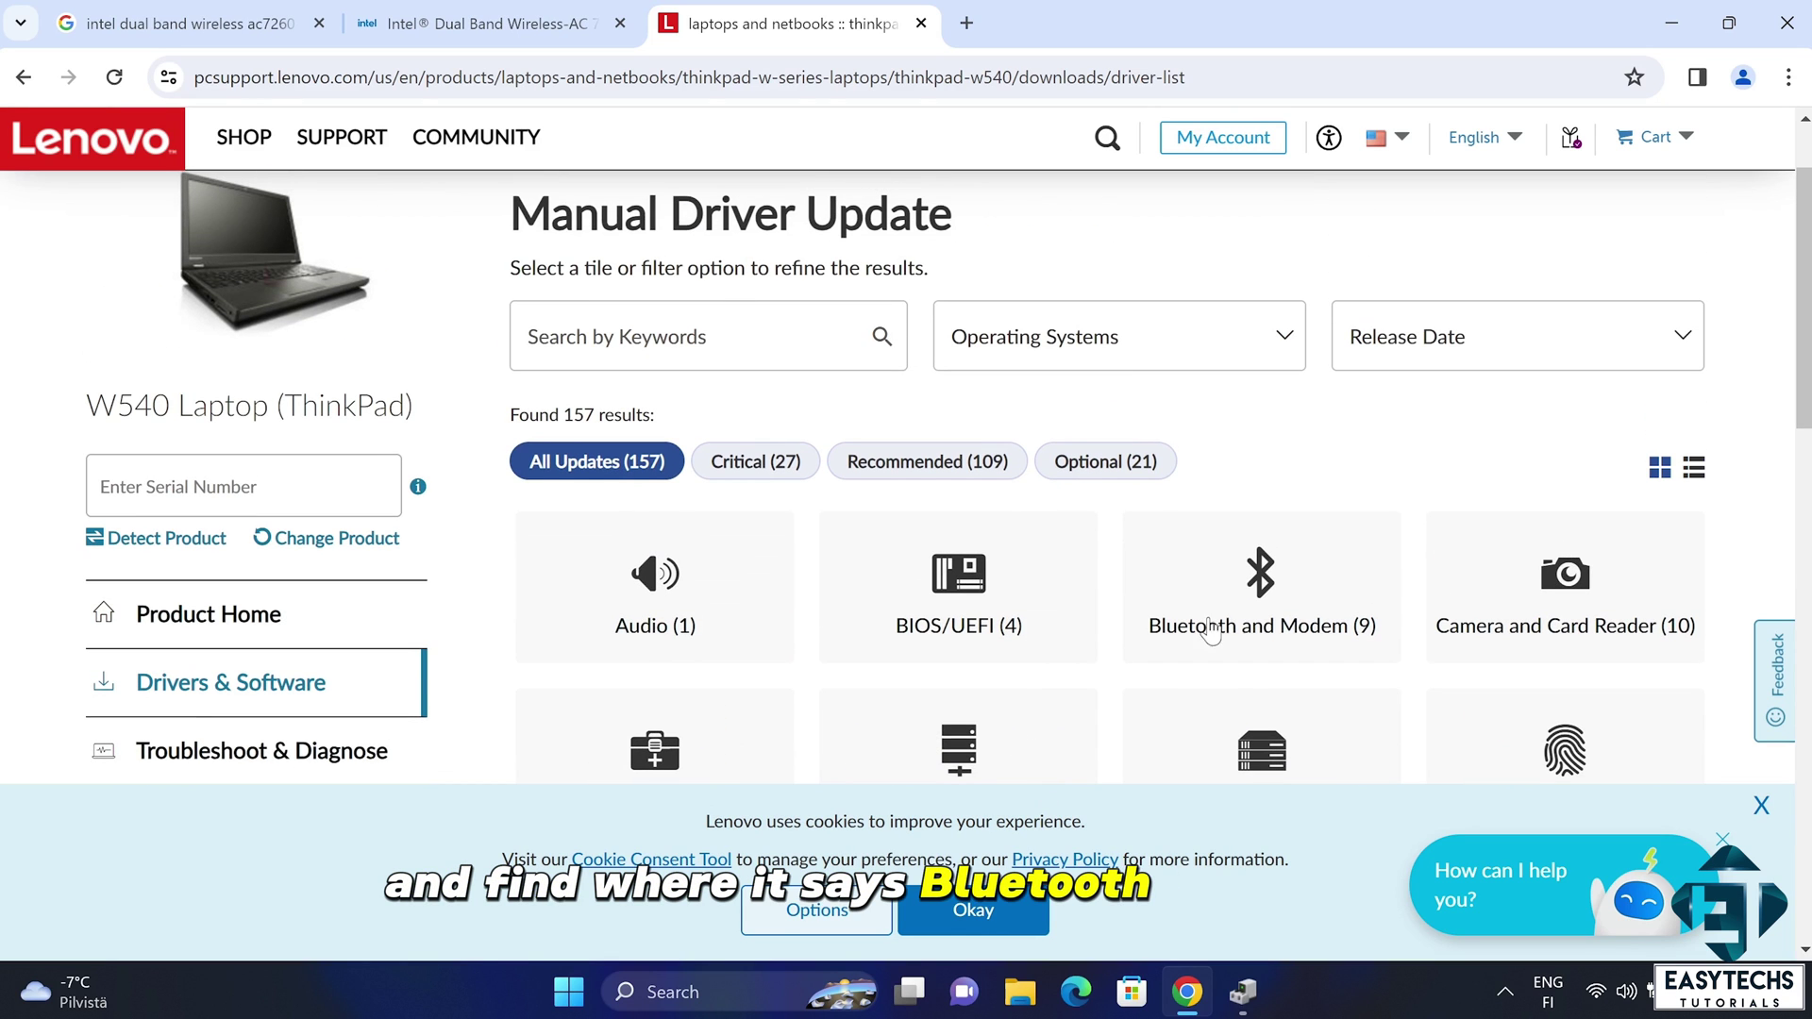
pyautogui.click(1253, 594)
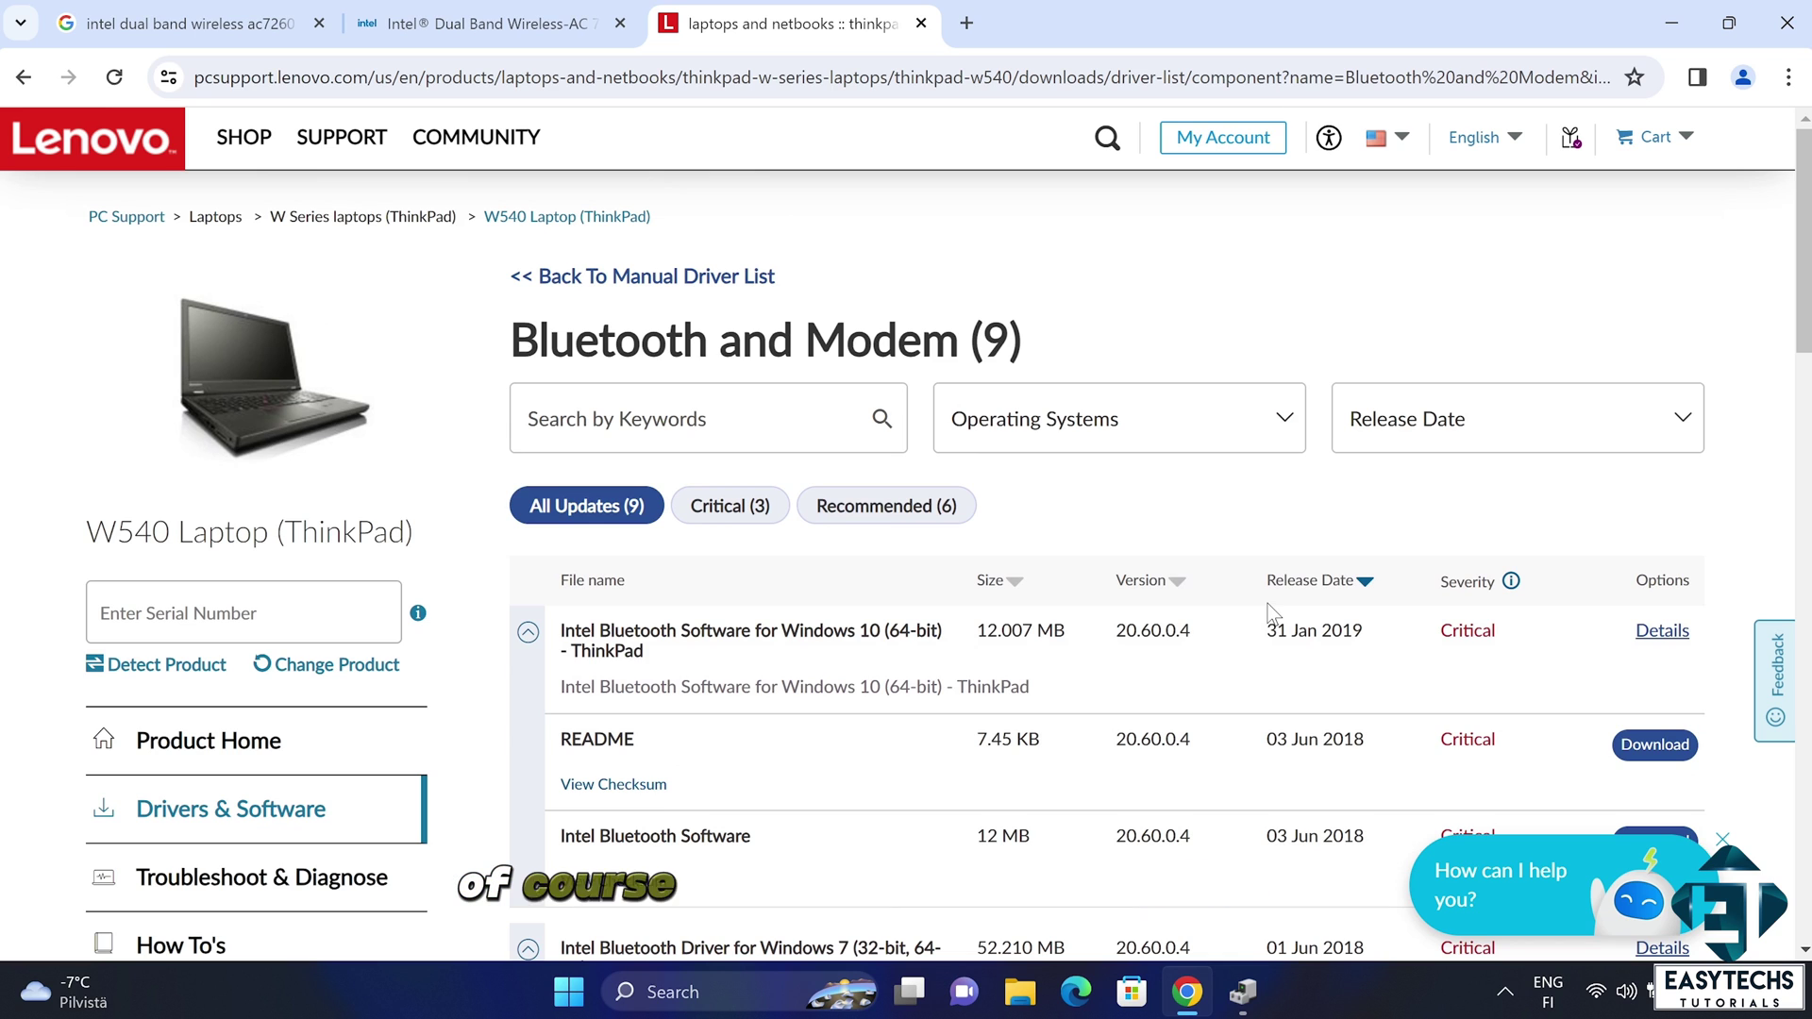
# - Download the Intel Bluetooth Software package grwt06ww.exe and run it
pyautogui.scroll(-1, 1215, 540)
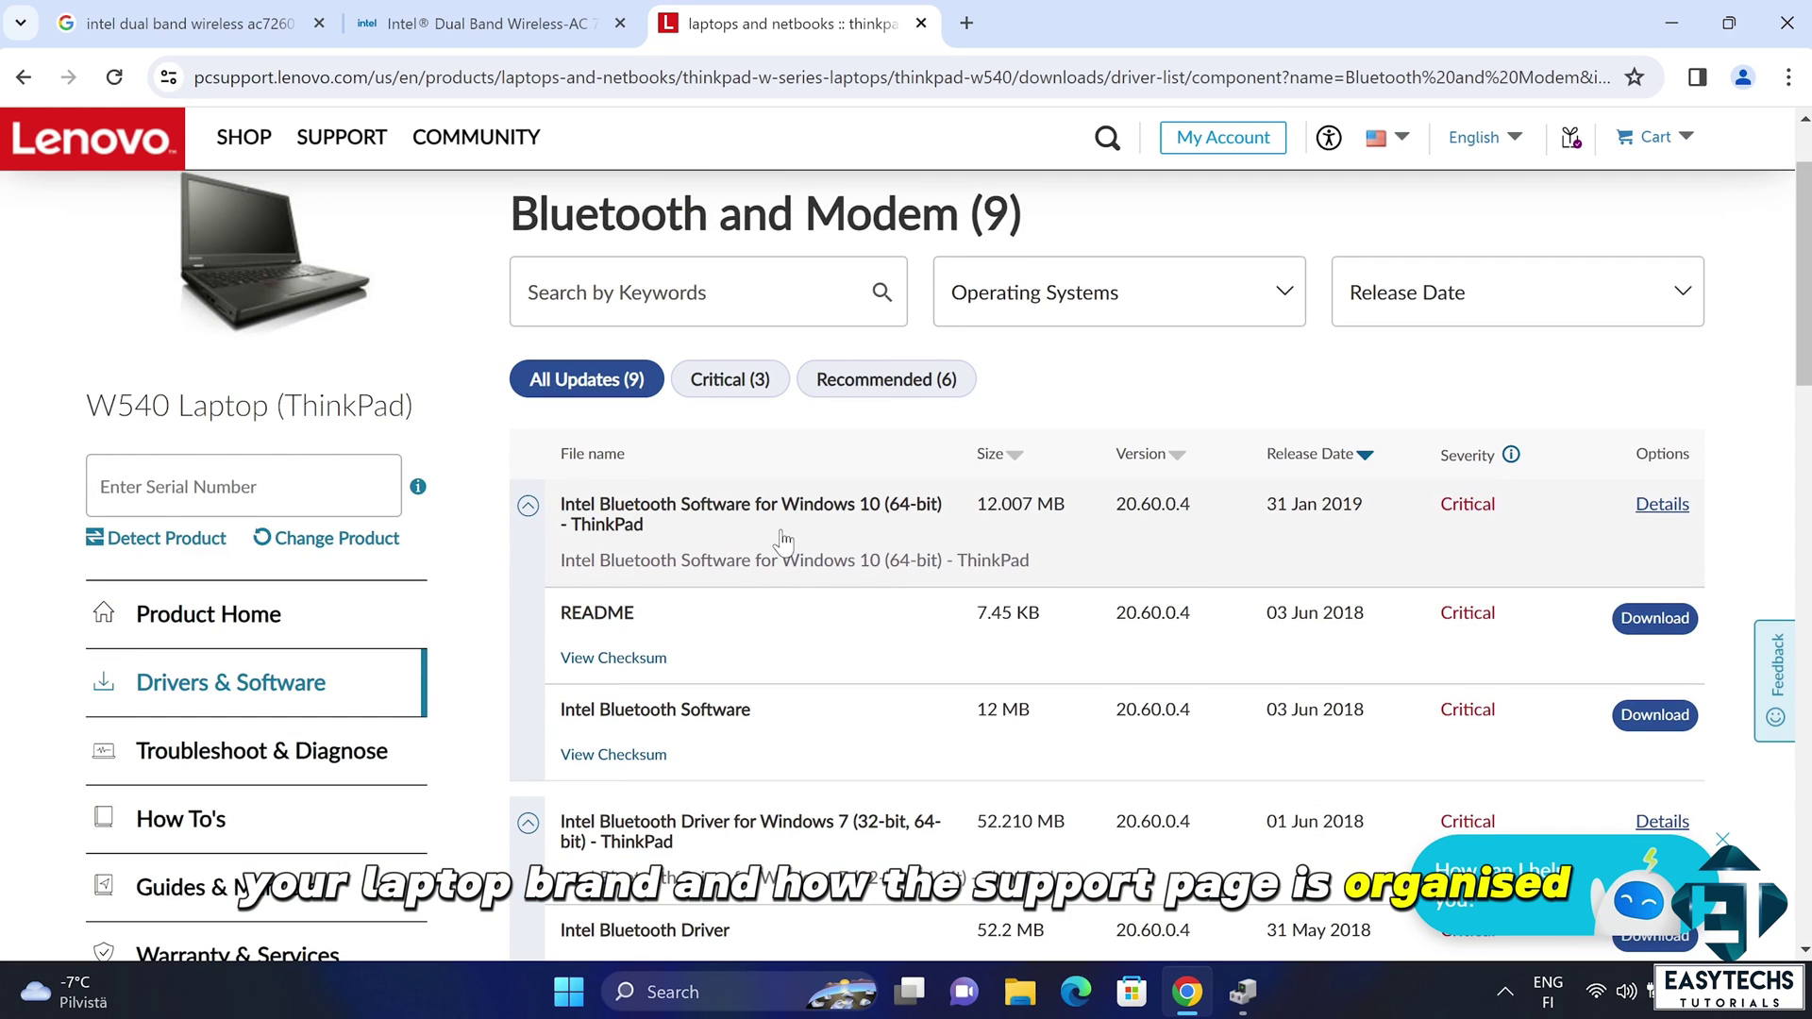
pyautogui.scroll(-1, 944, 543)
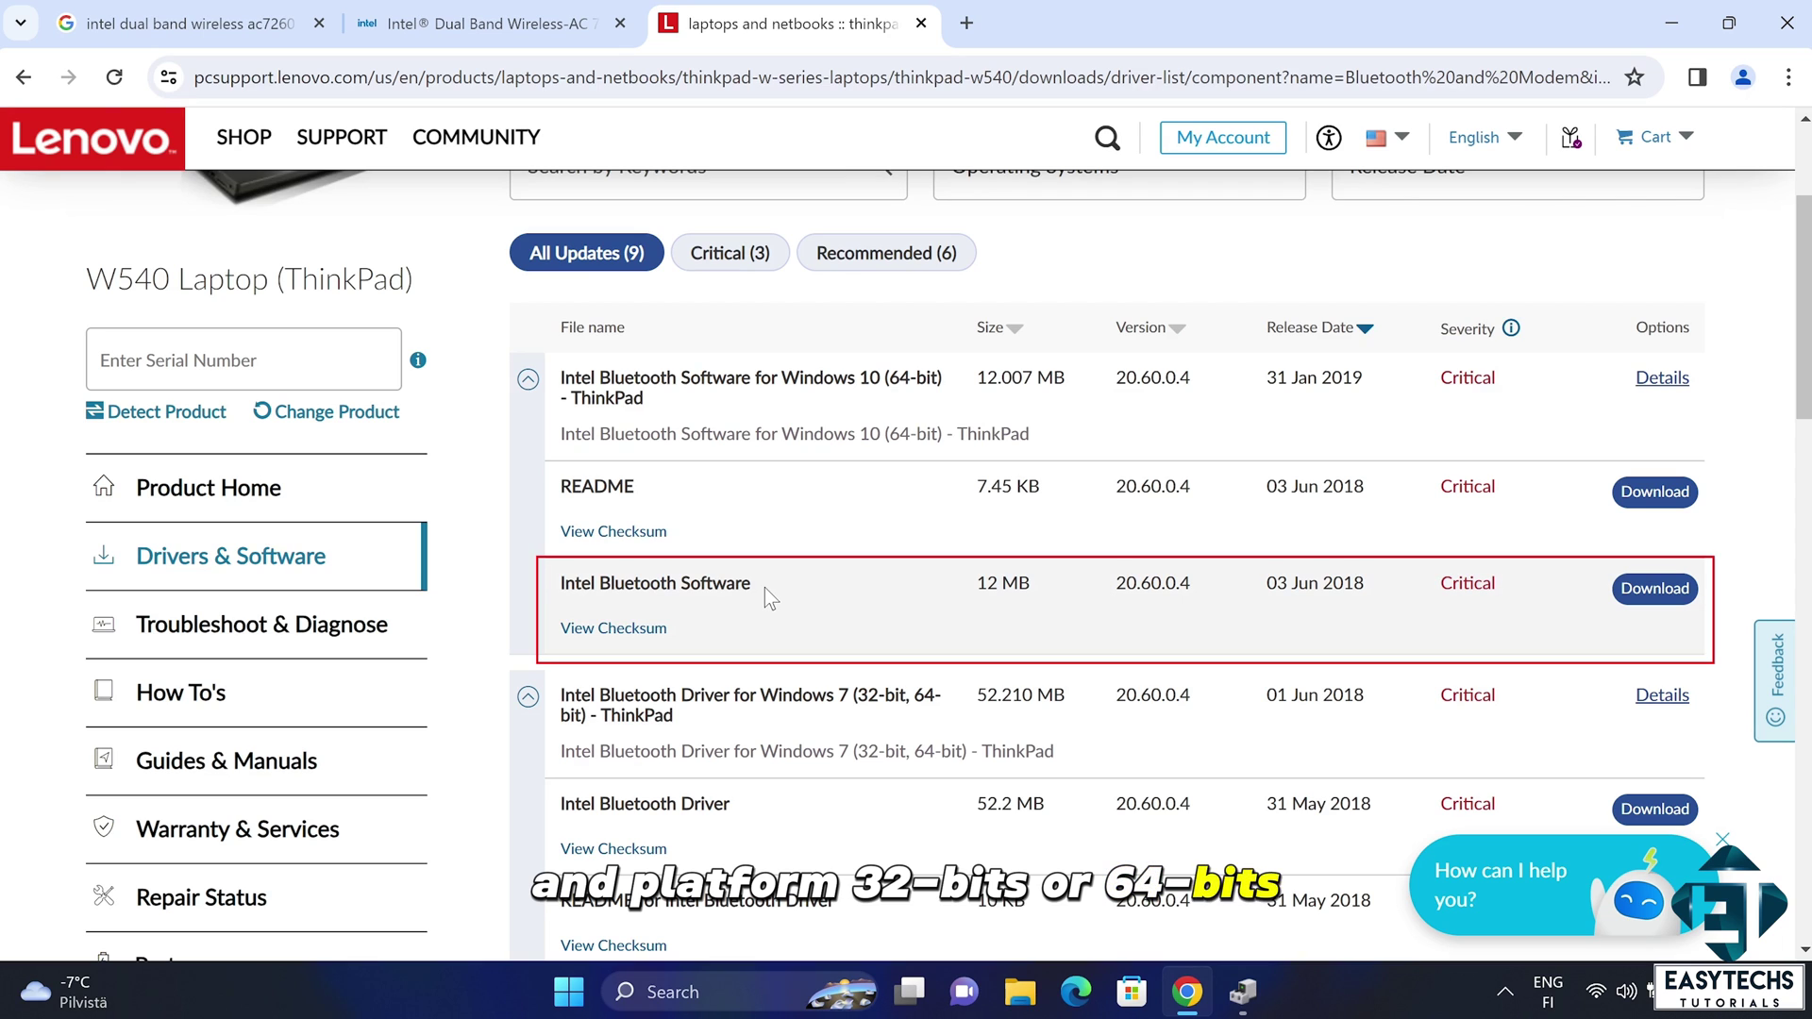
pyautogui.click(1638, 593)
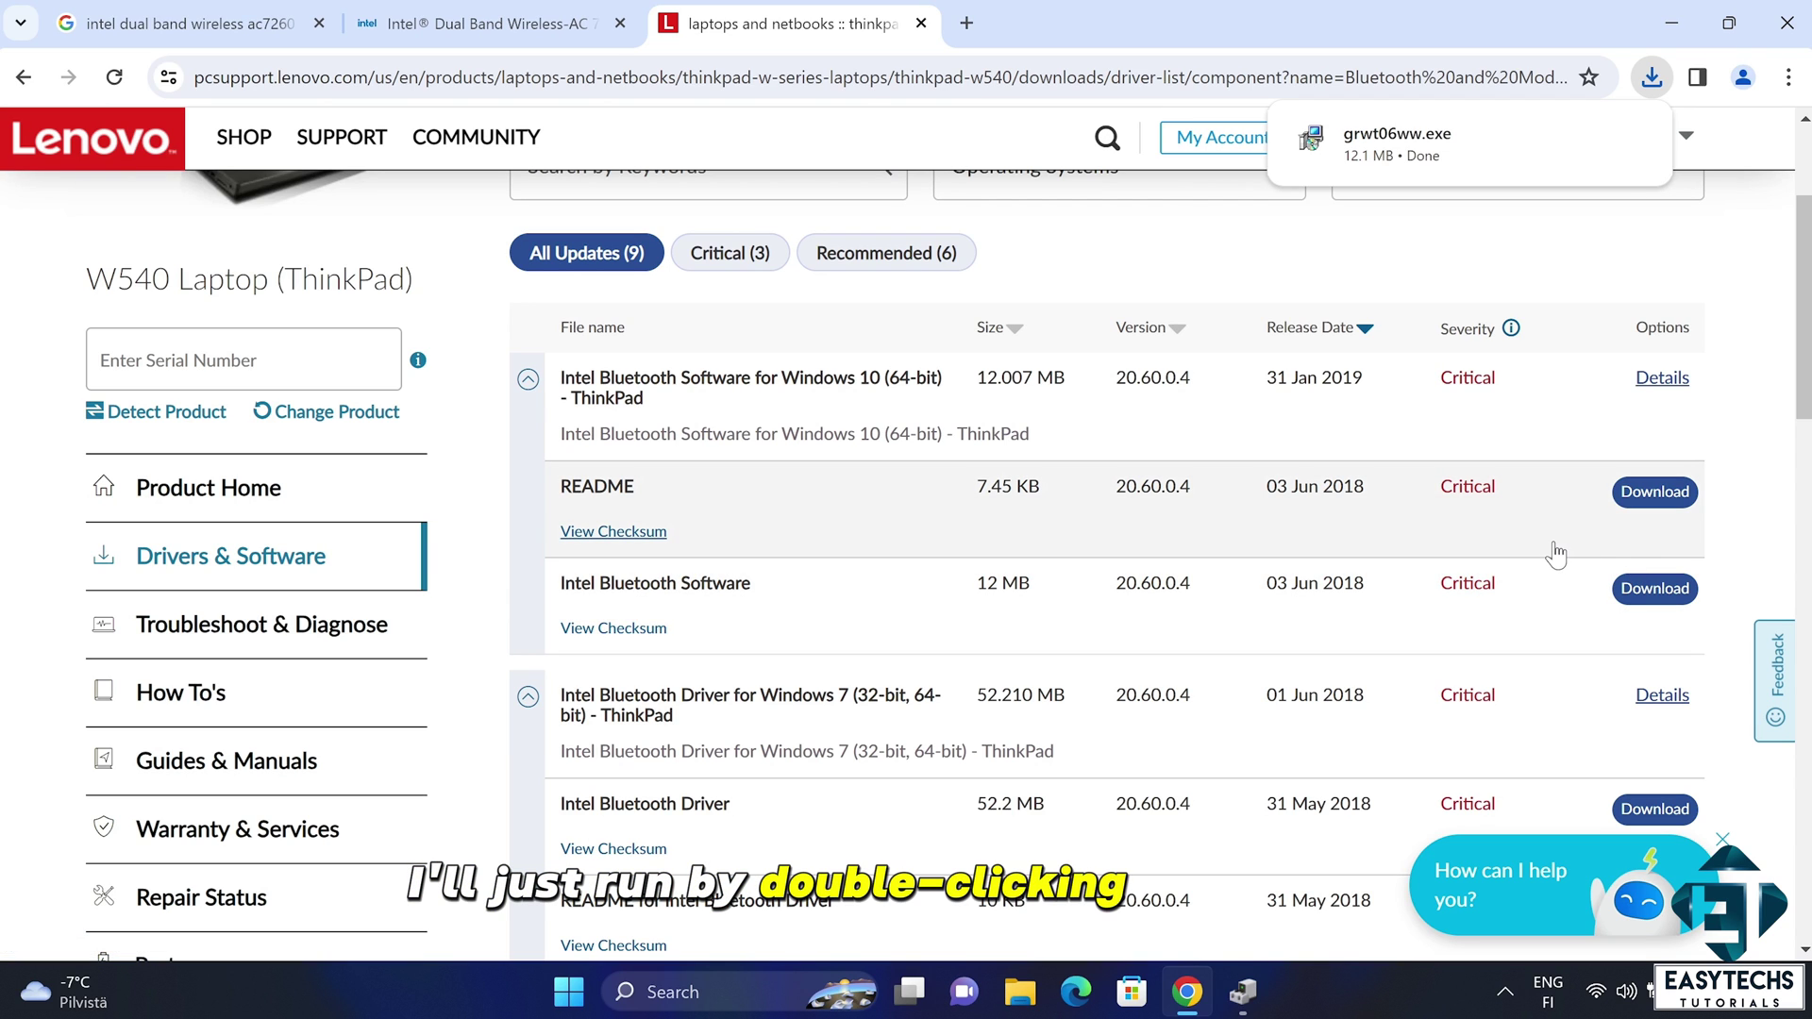
pyautogui.click(1397, 141)
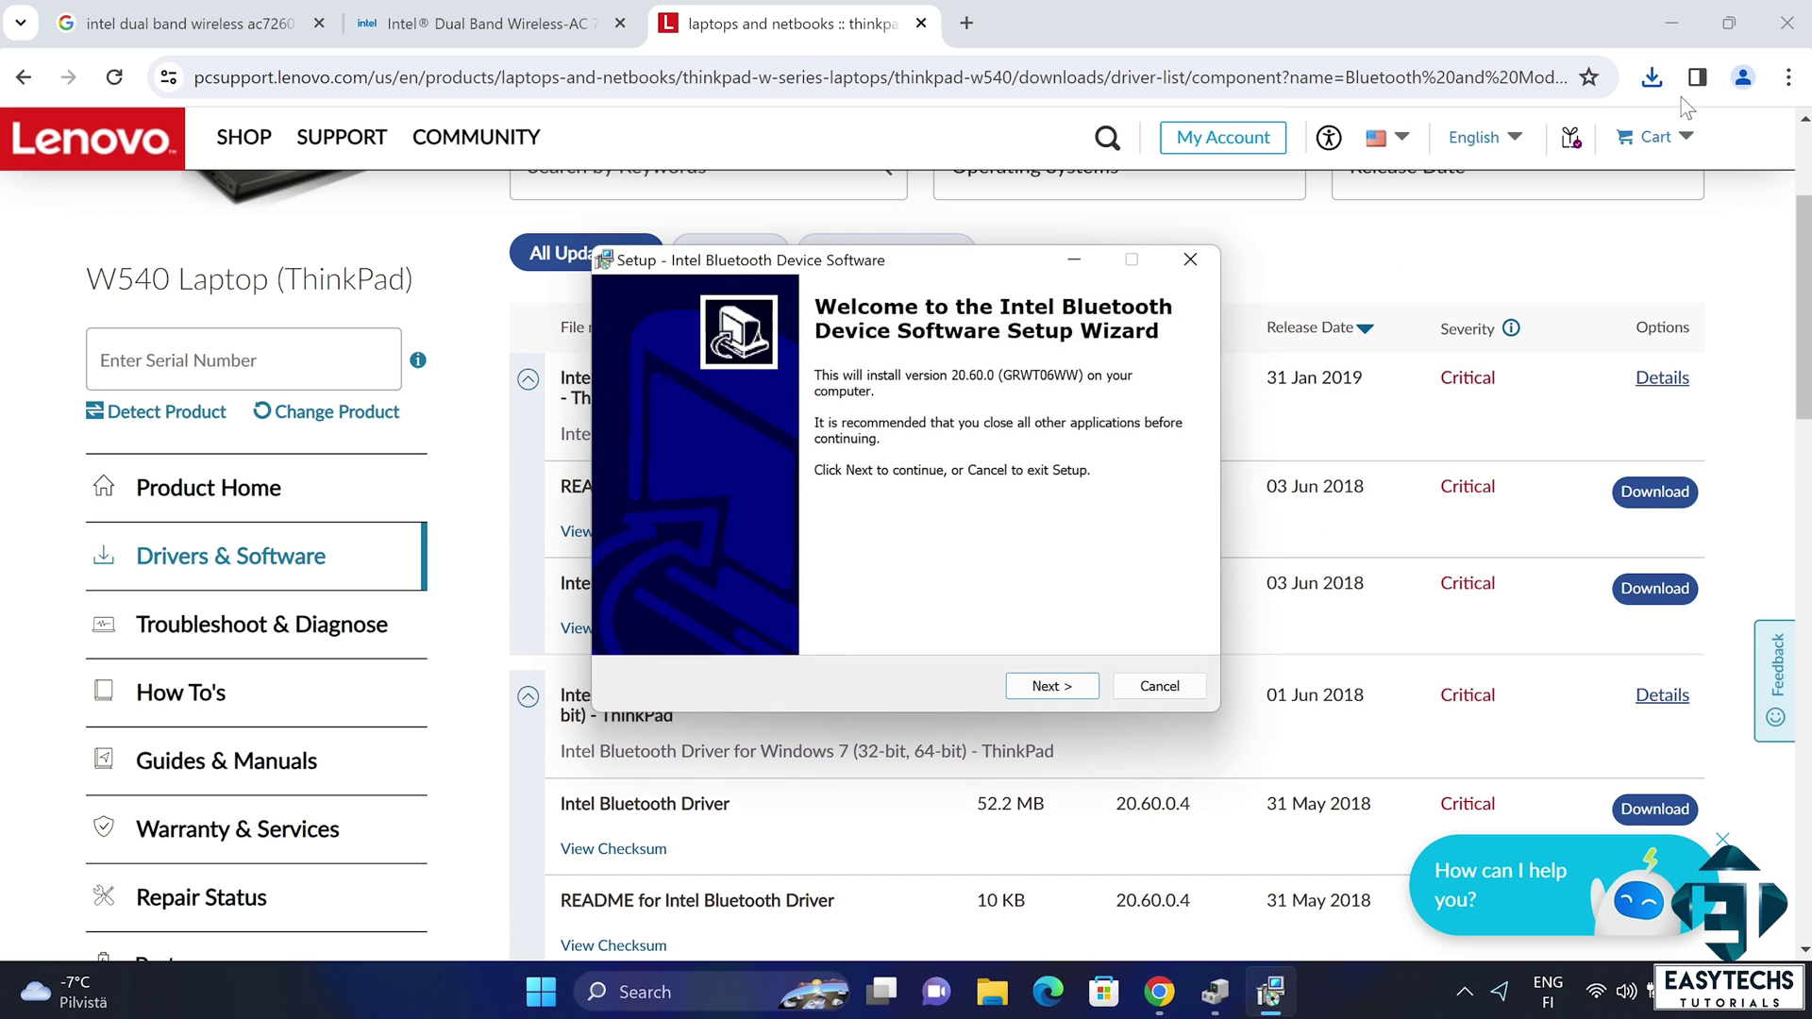
# - Accept the licence and extract the package to the default C:\DRIVERS\WIN\IntelBT folder
pyautogui.click(1683, 38)
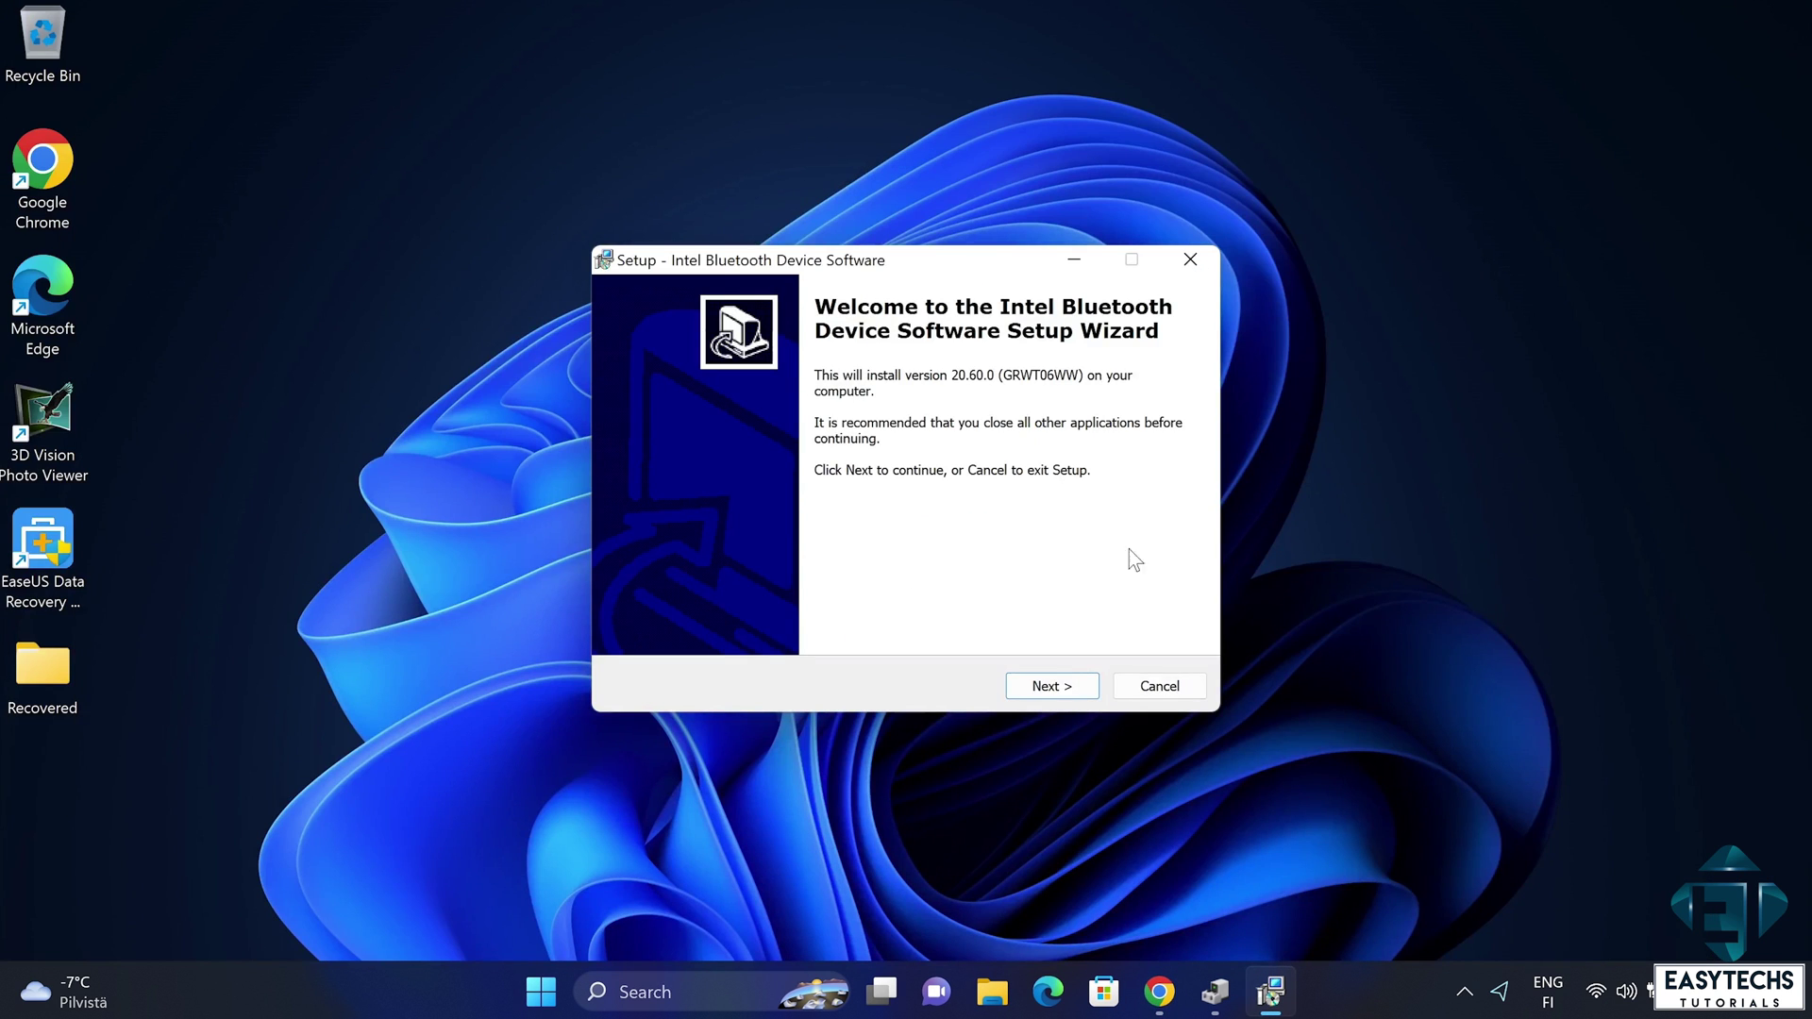
pyautogui.click(1061, 689)
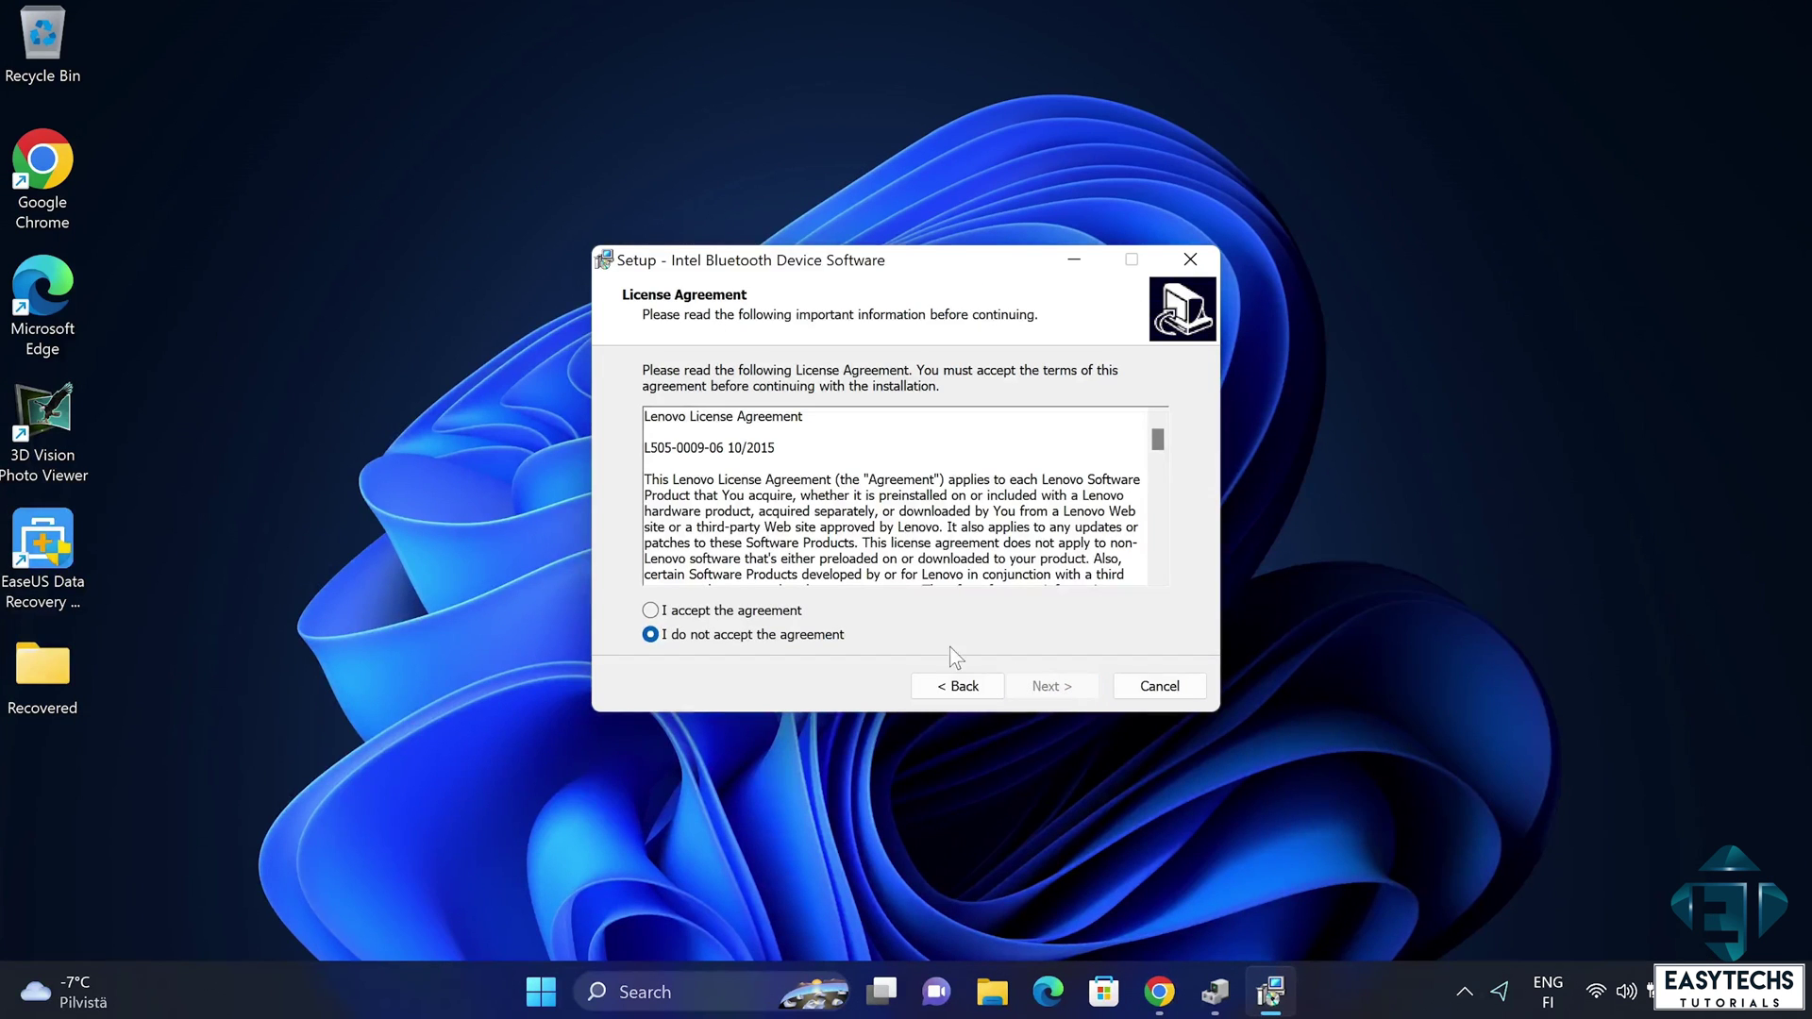
pyautogui.click(1071, 689)
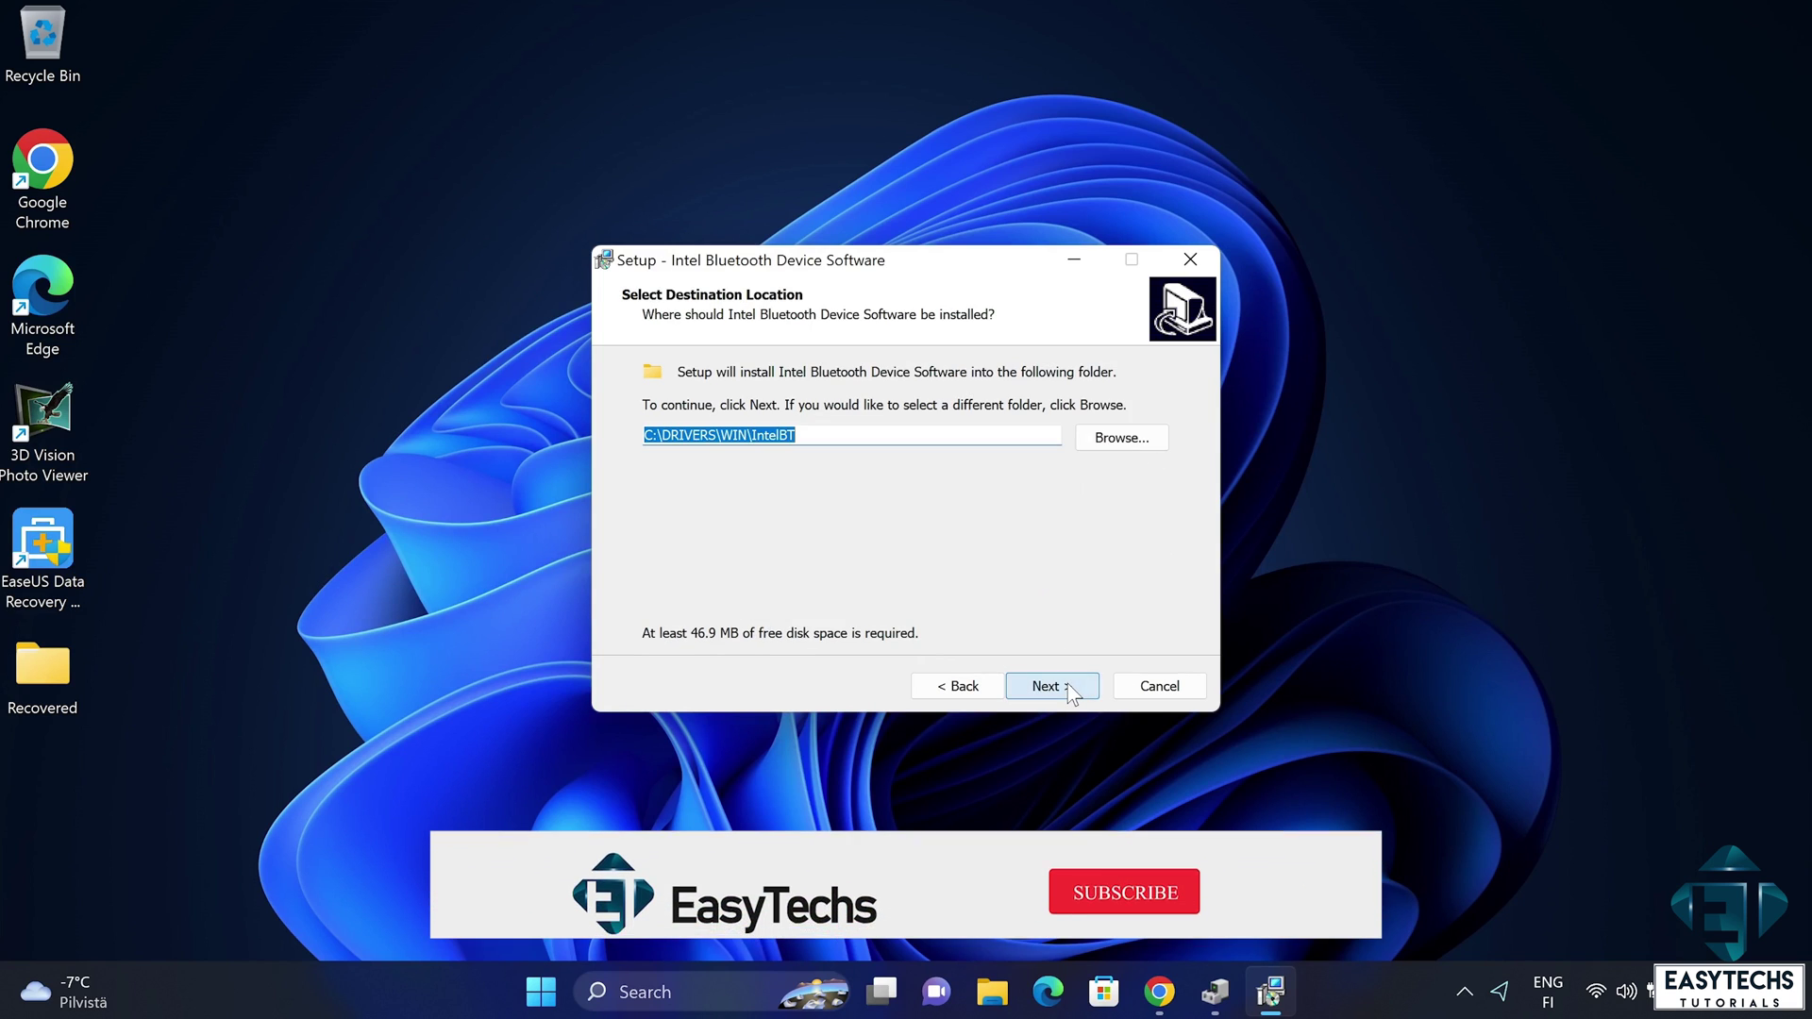
pyautogui.click(1071, 689)
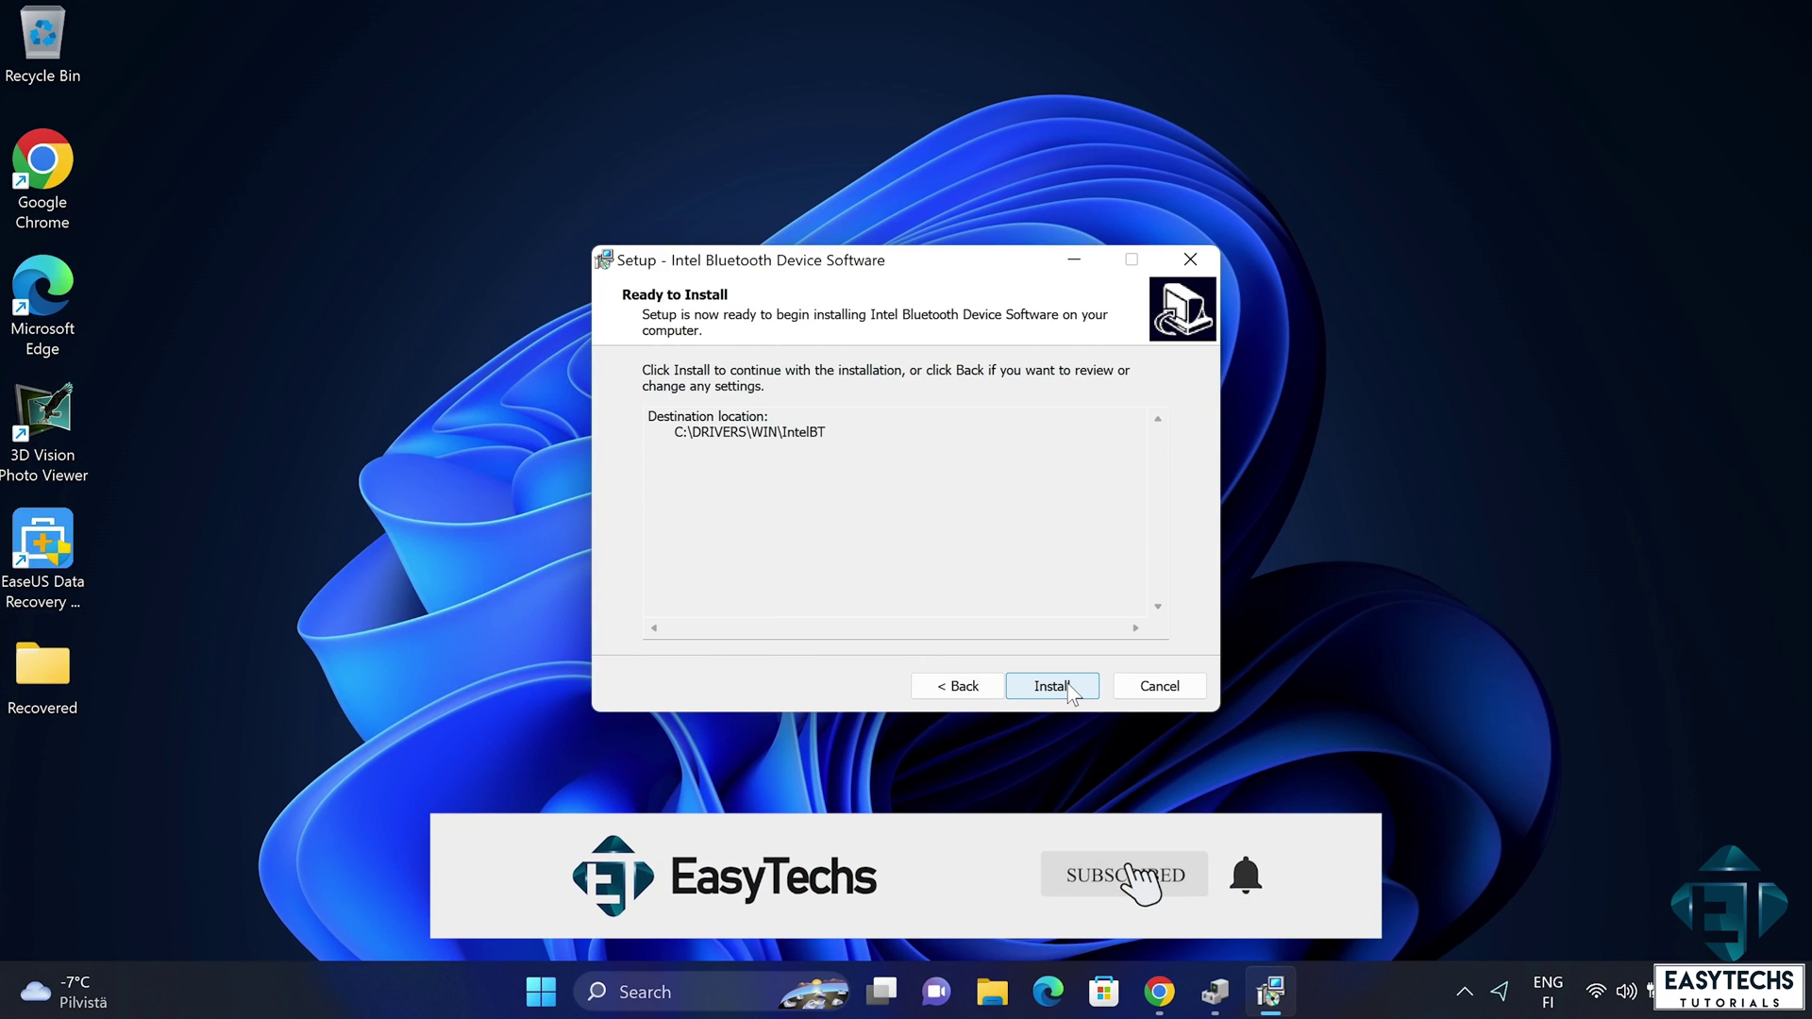
pyautogui.click(1067, 686)
pyautogui.click(1052, 684)
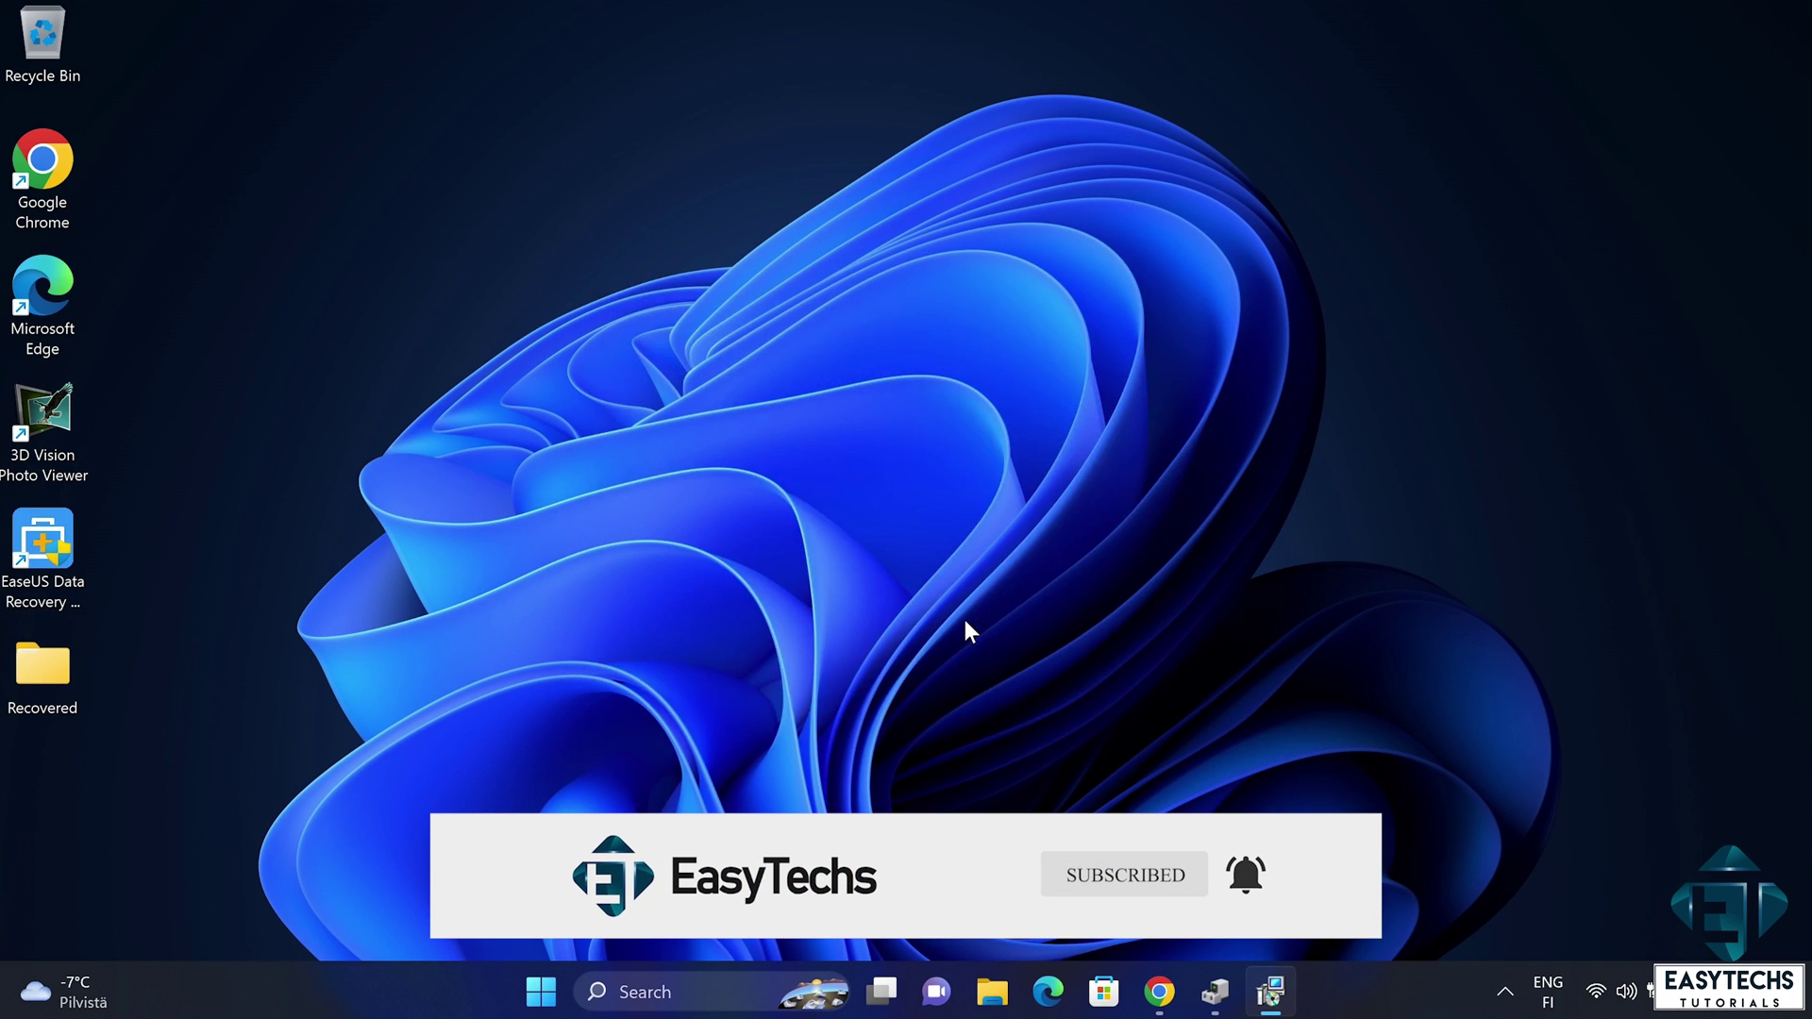
# - Accept the Intel licence, install with the Typical setup type, and finish the wizard
pyautogui.click(1033, 695)
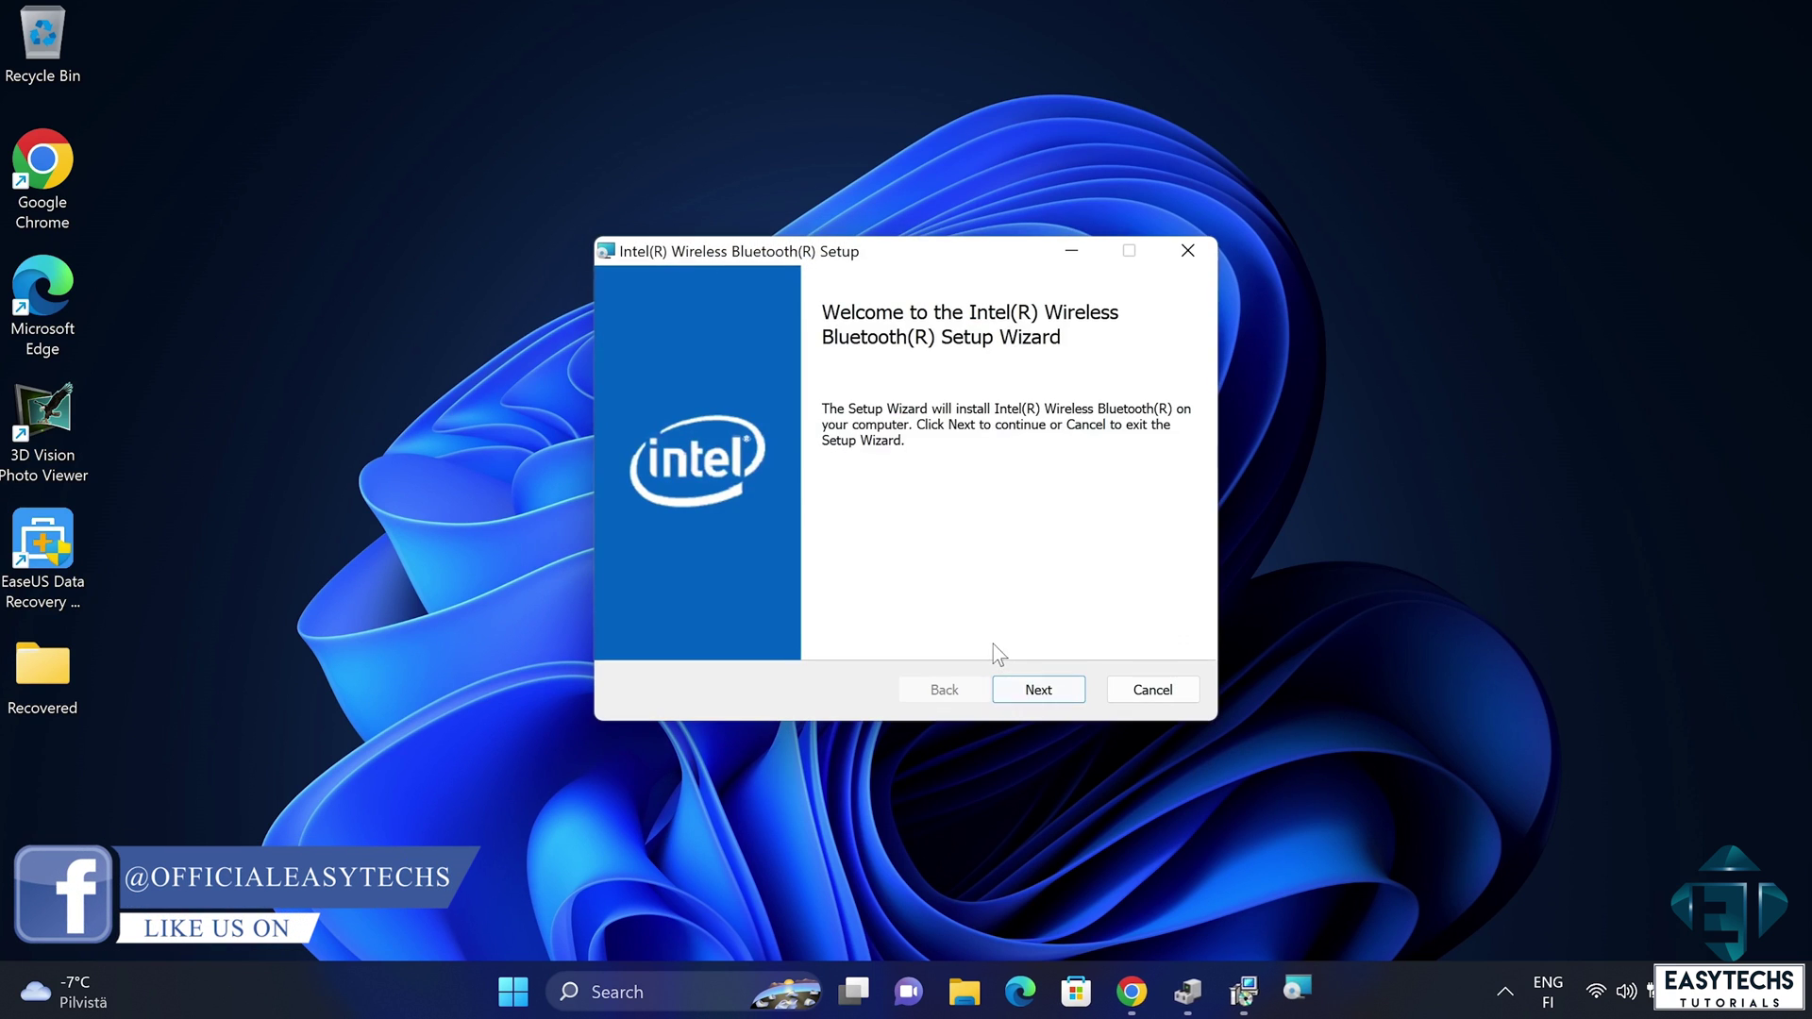
pyautogui.click(1040, 692)
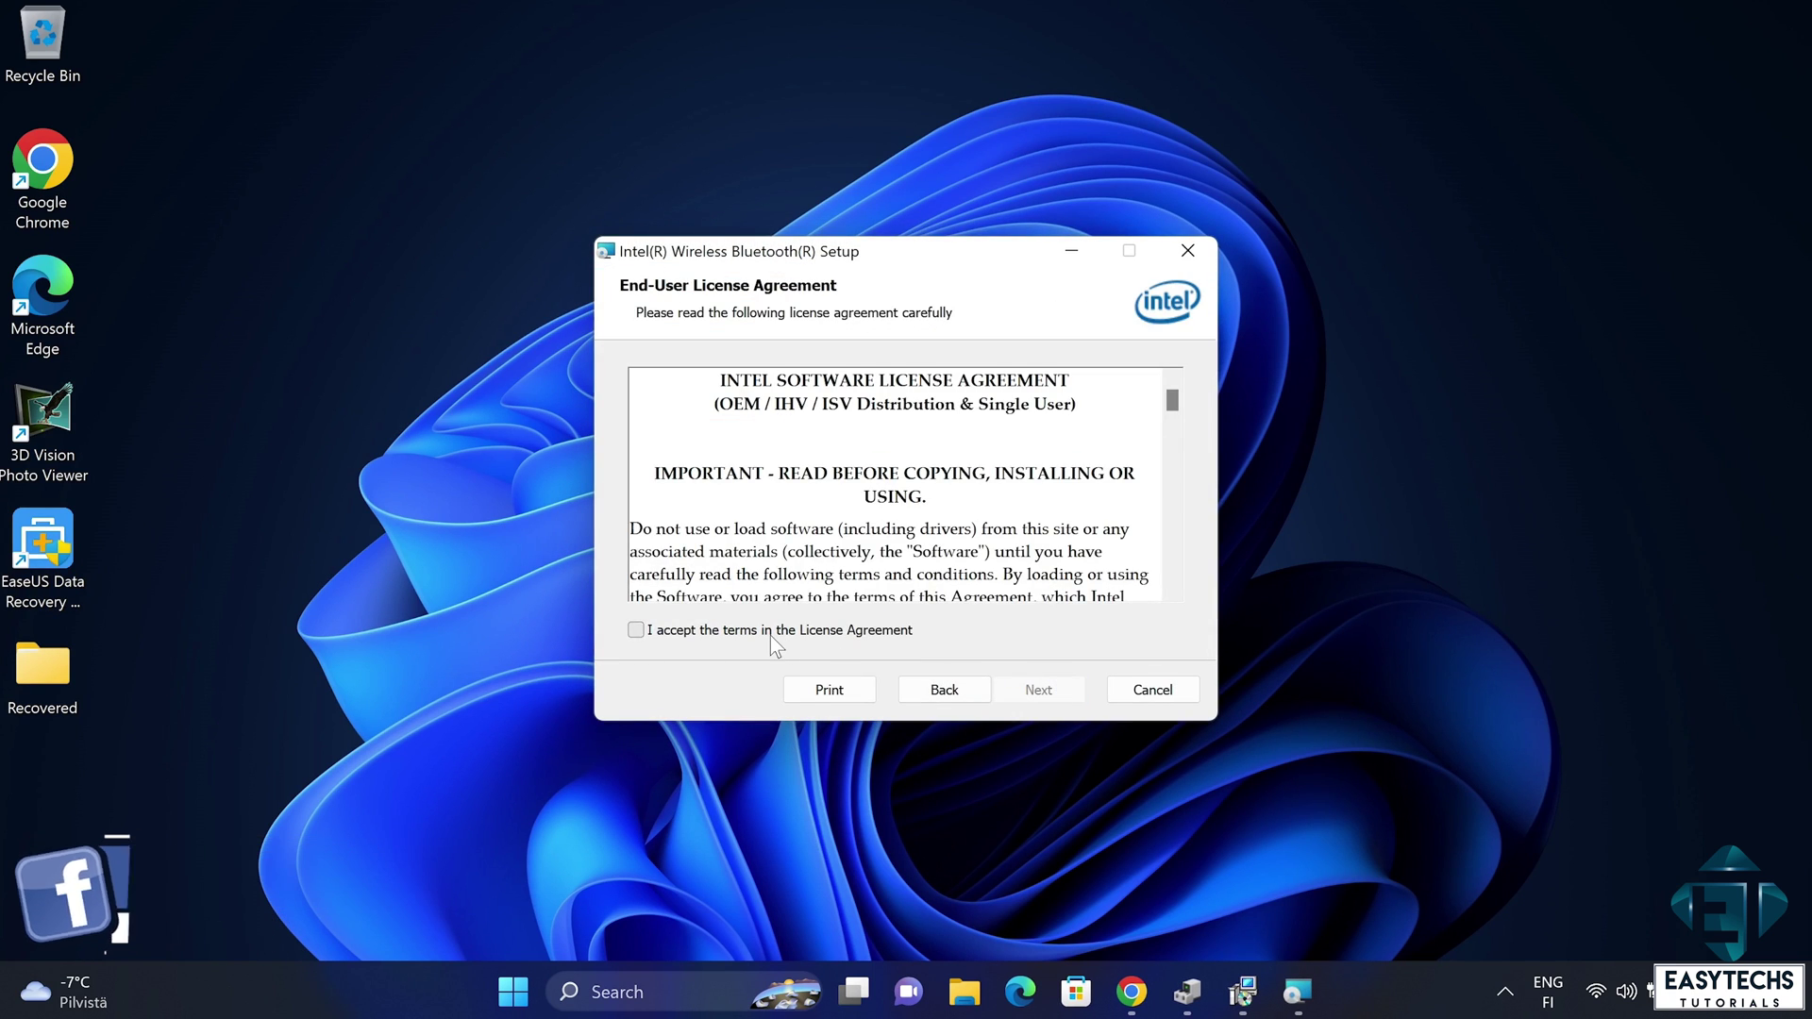
pyautogui.click(770, 637)
pyautogui.click(1046, 687)
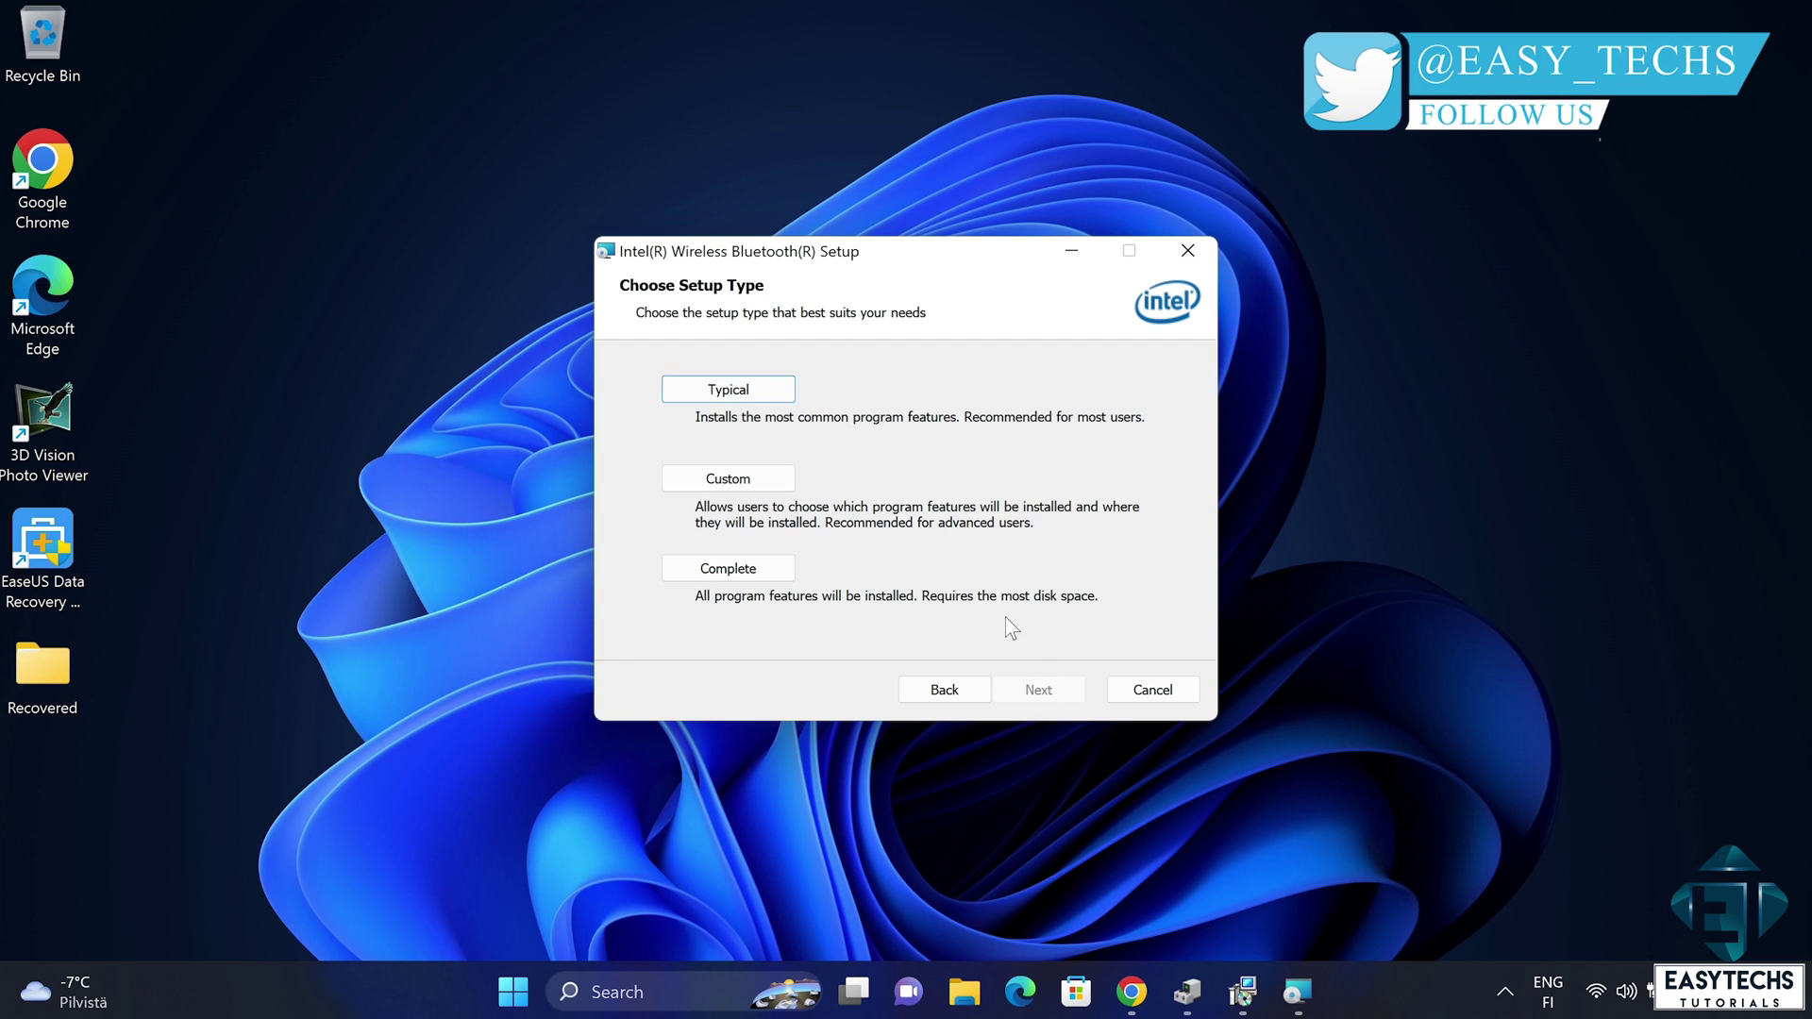
pyautogui.click(784, 396)
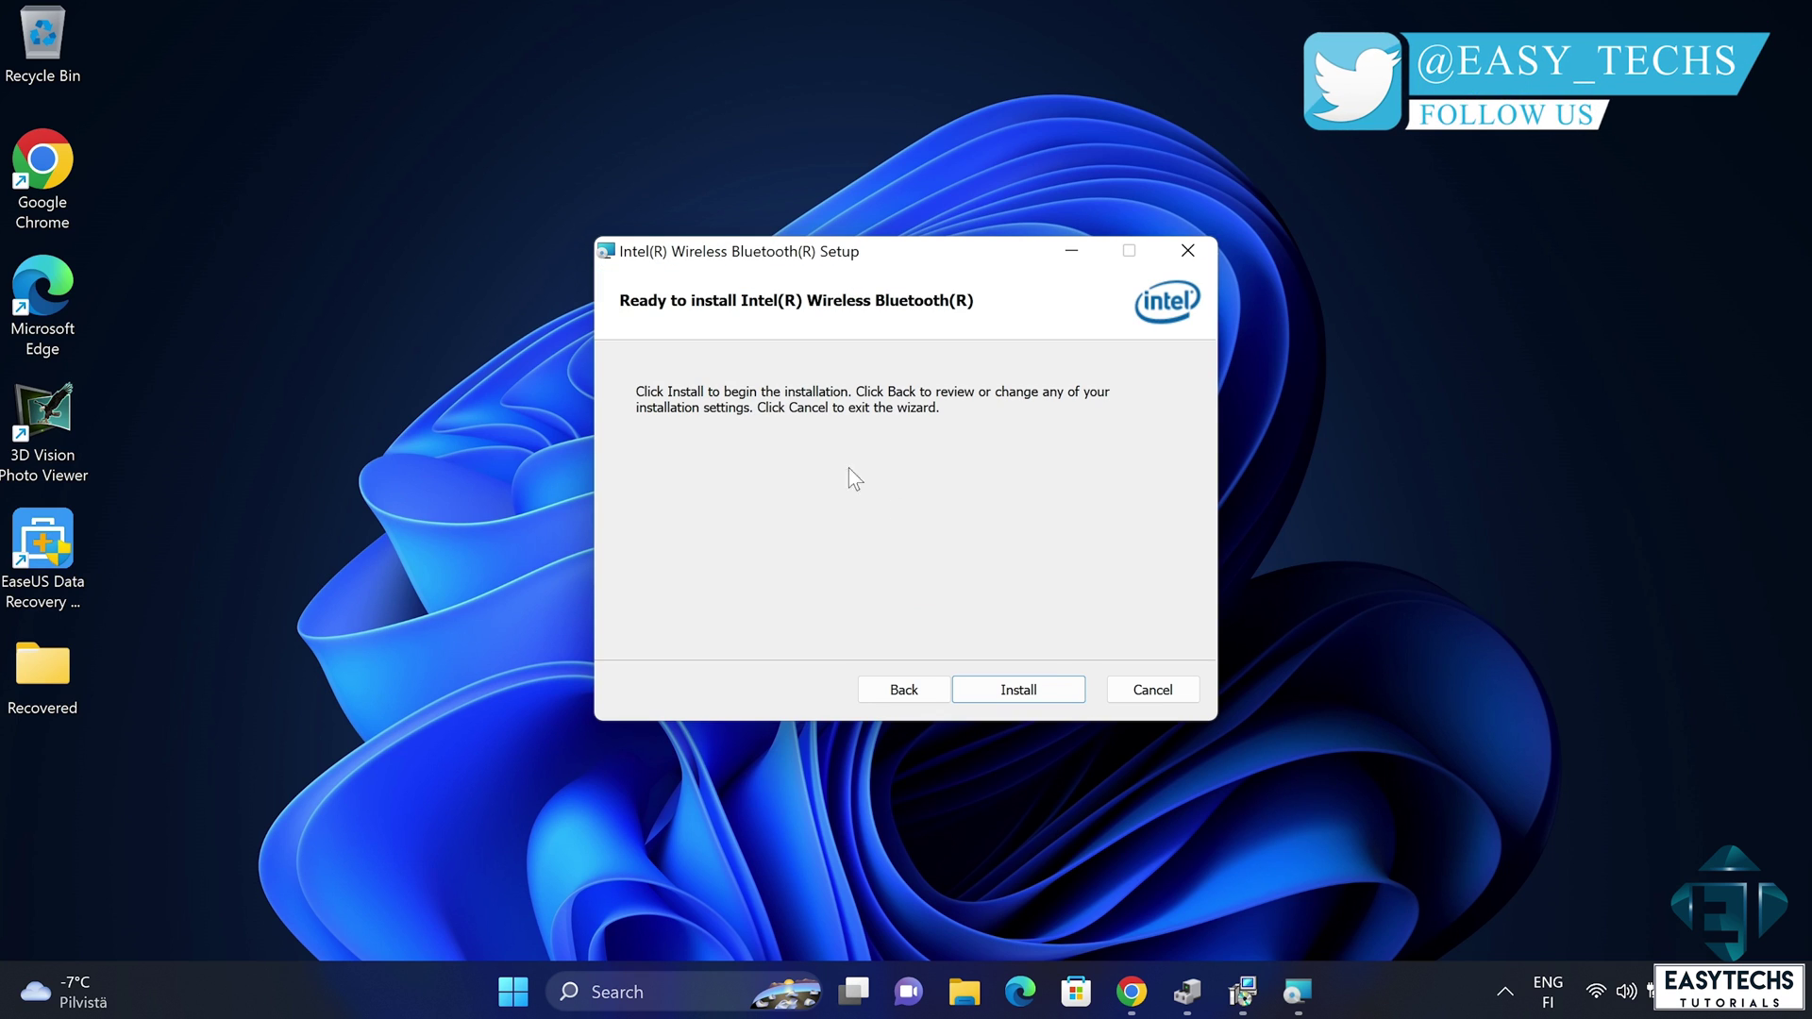
pyautogui.click(1027, 696)
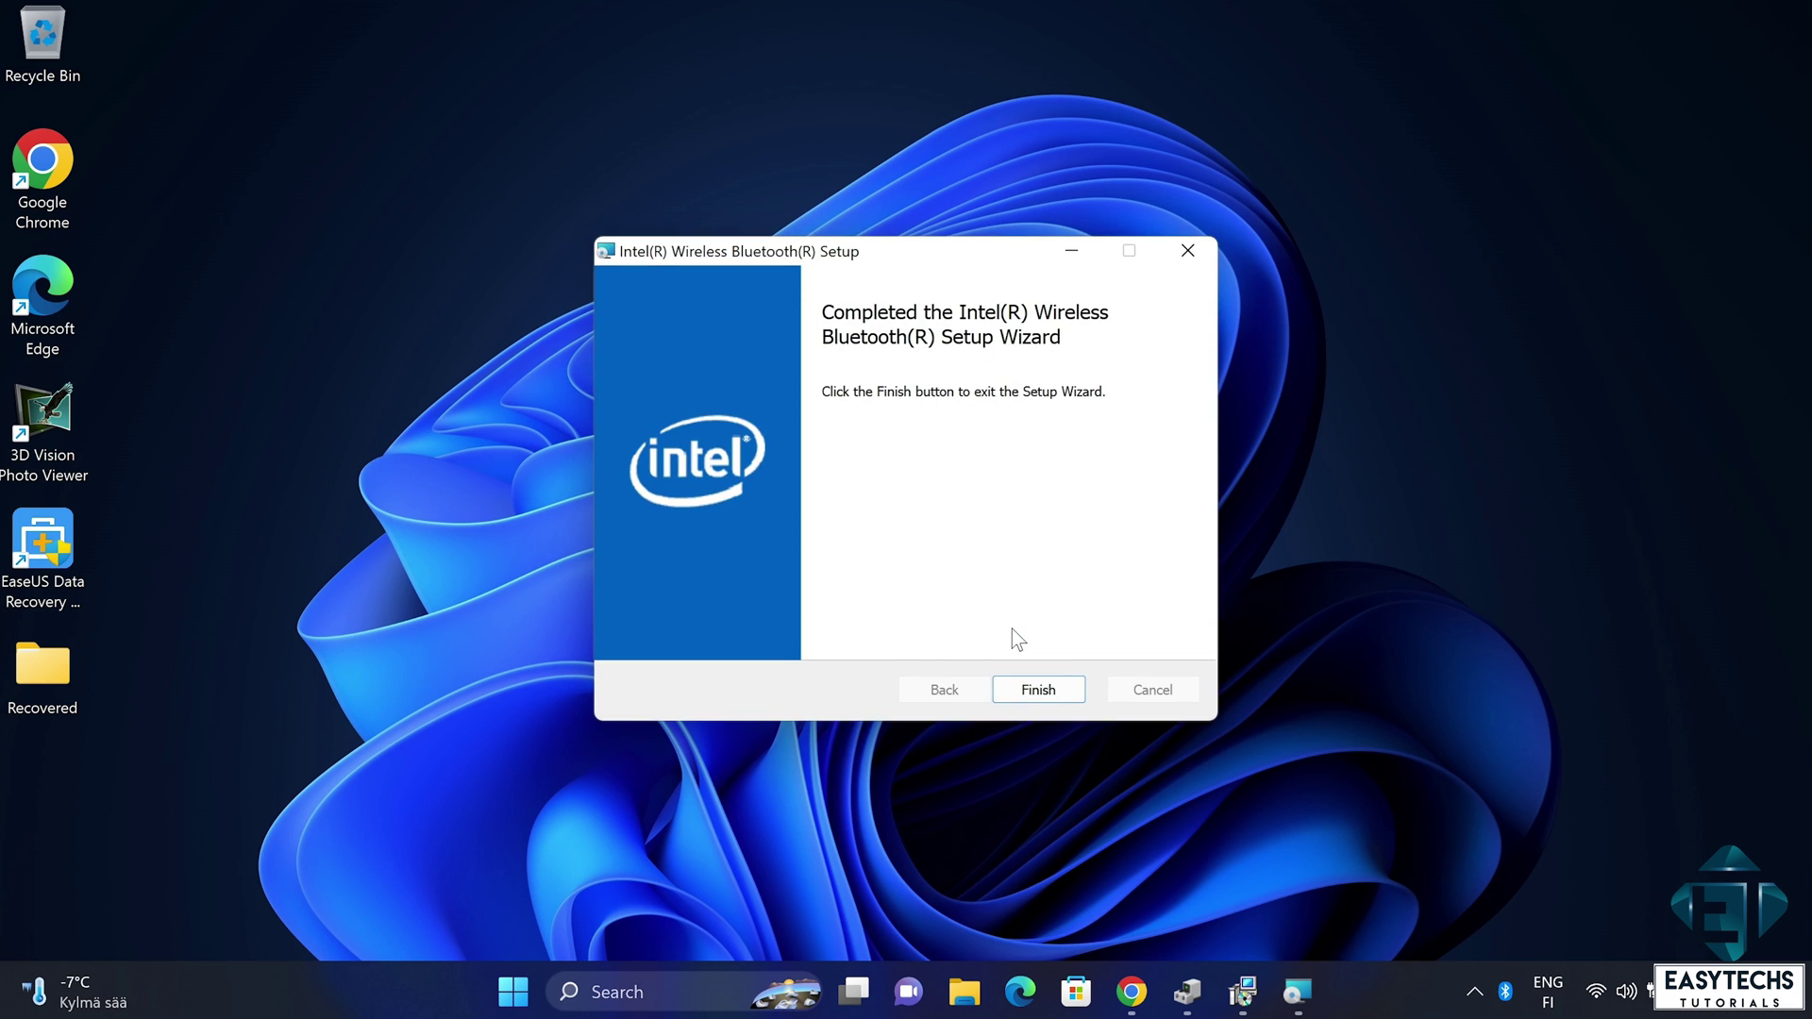
pyautogui.click(1043, 691)
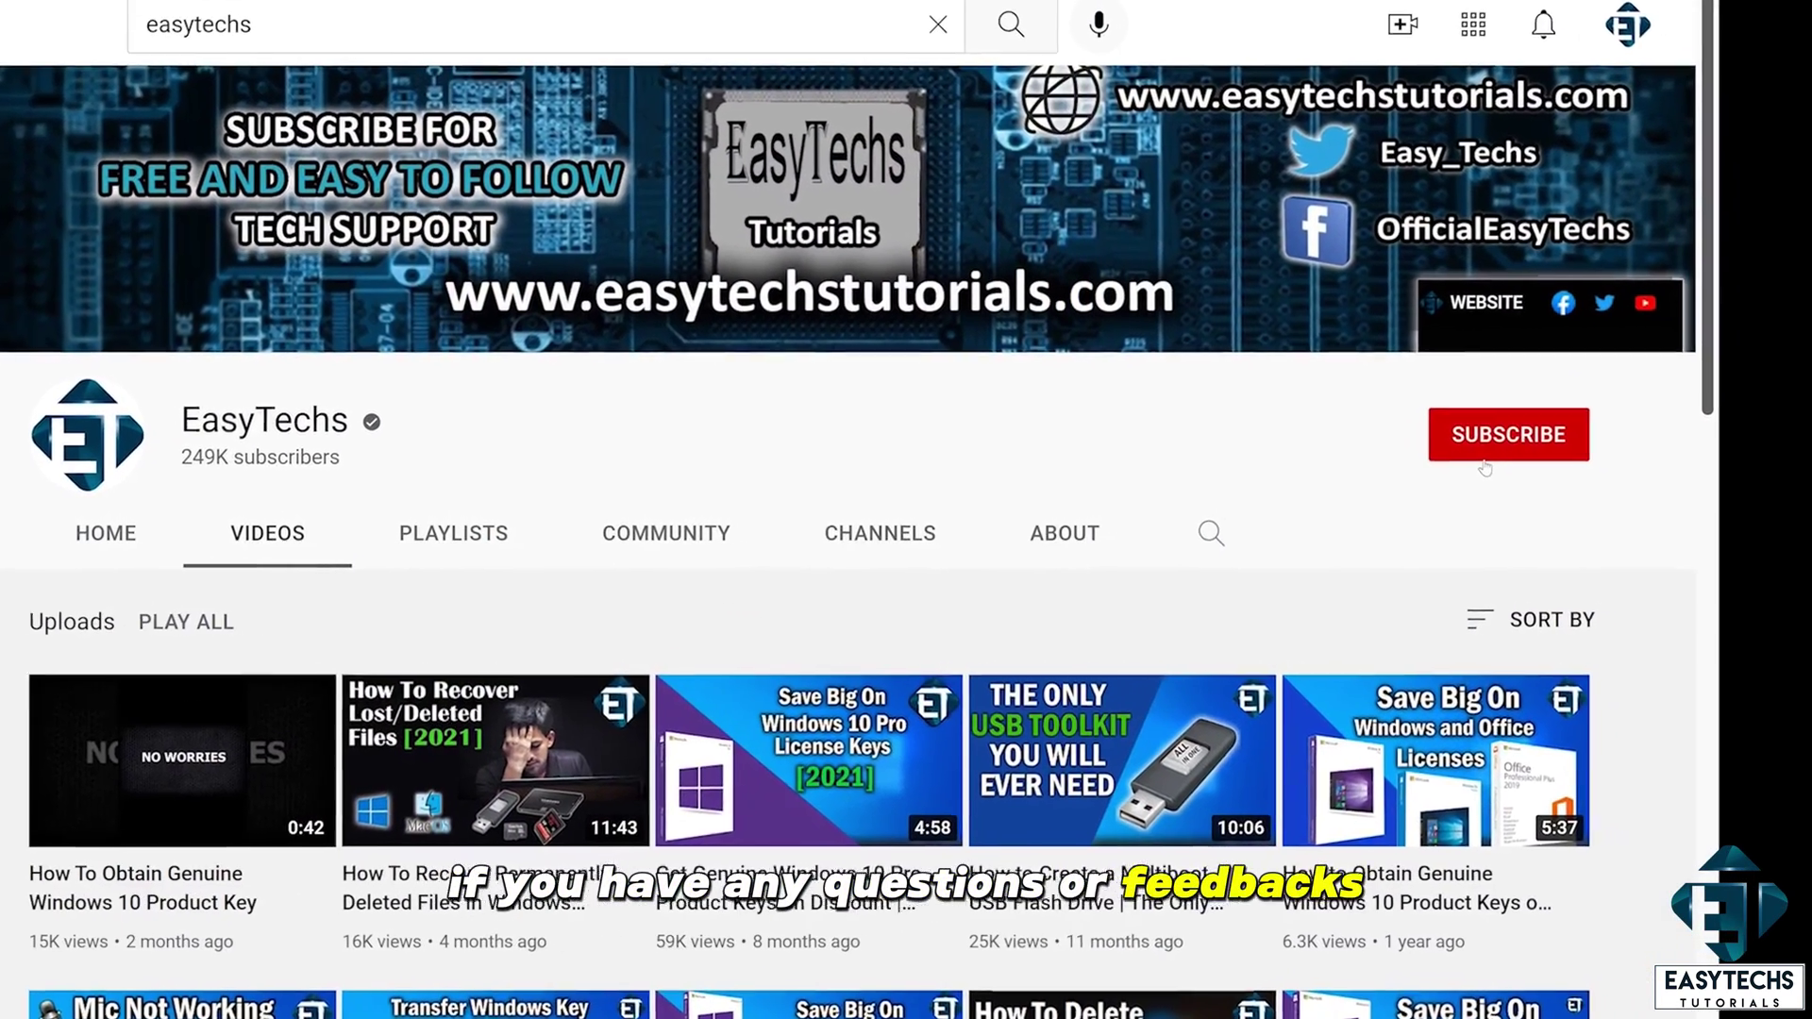
# - Subscribe to EasyTechs and set its bell notifications to All
pyautogui.click(1485, 462)
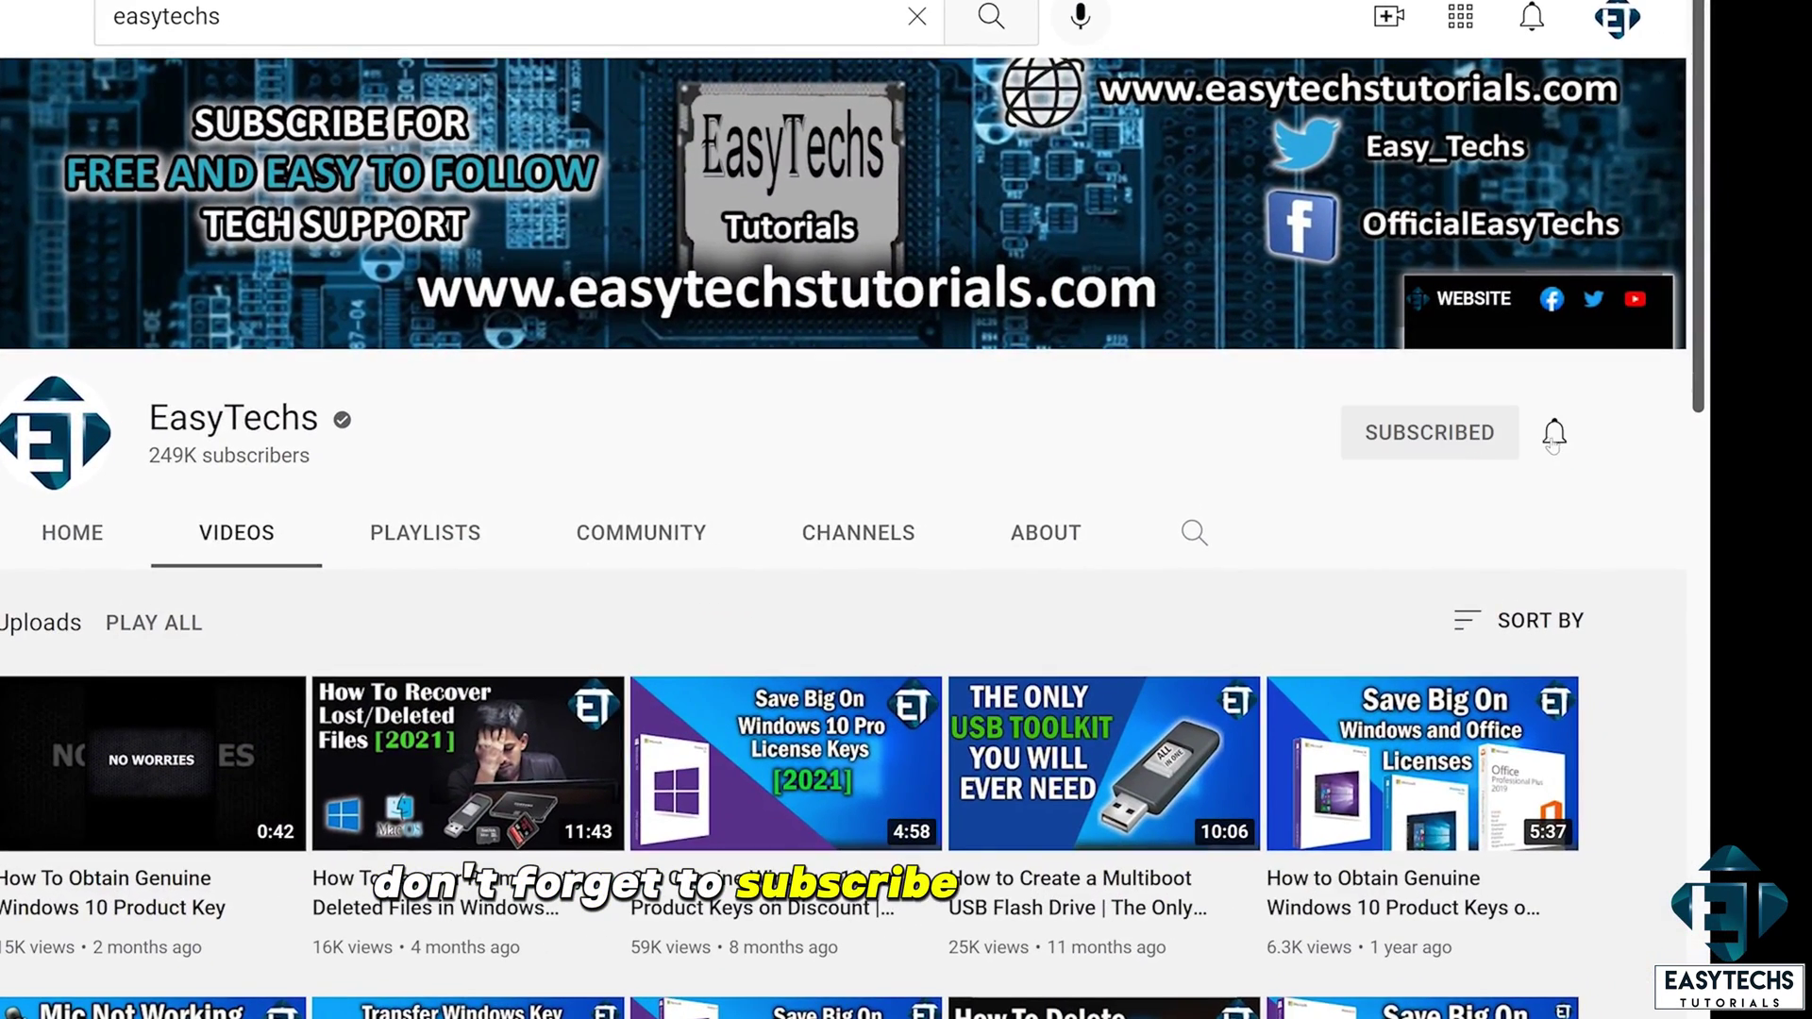
pyautogui.click(1565, 434)
pyautogui.click(1449, 496)
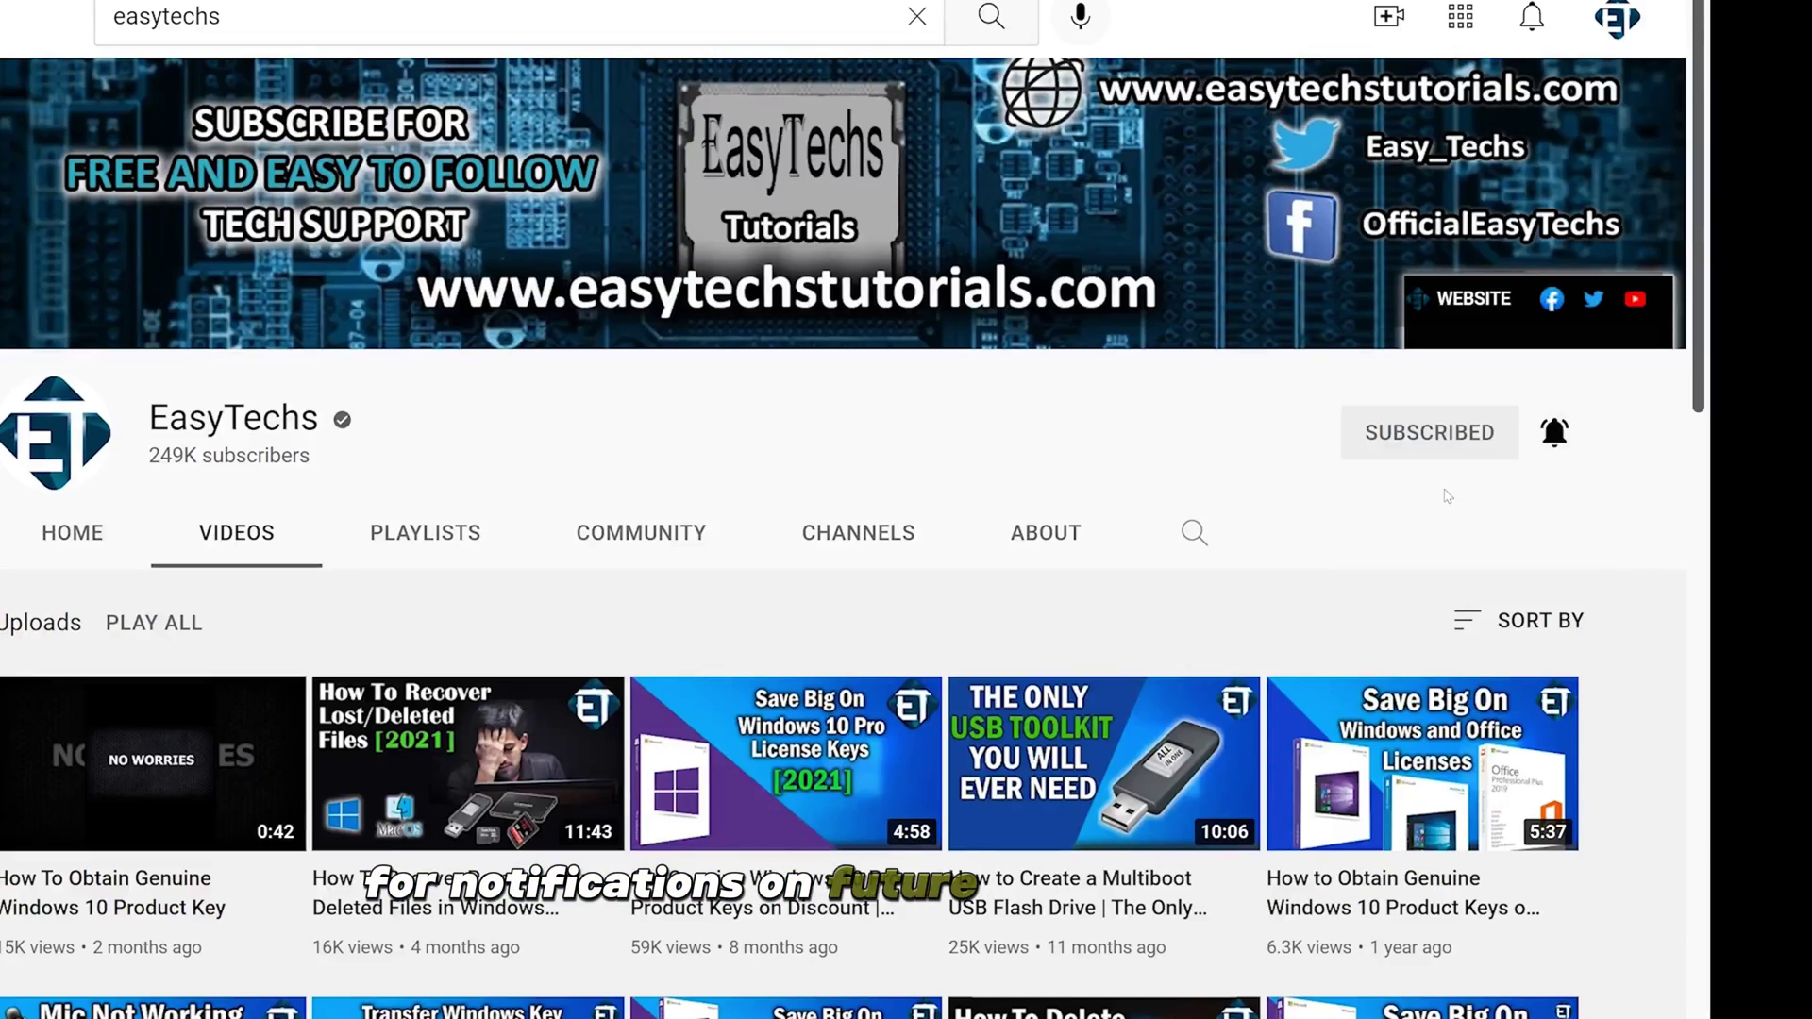